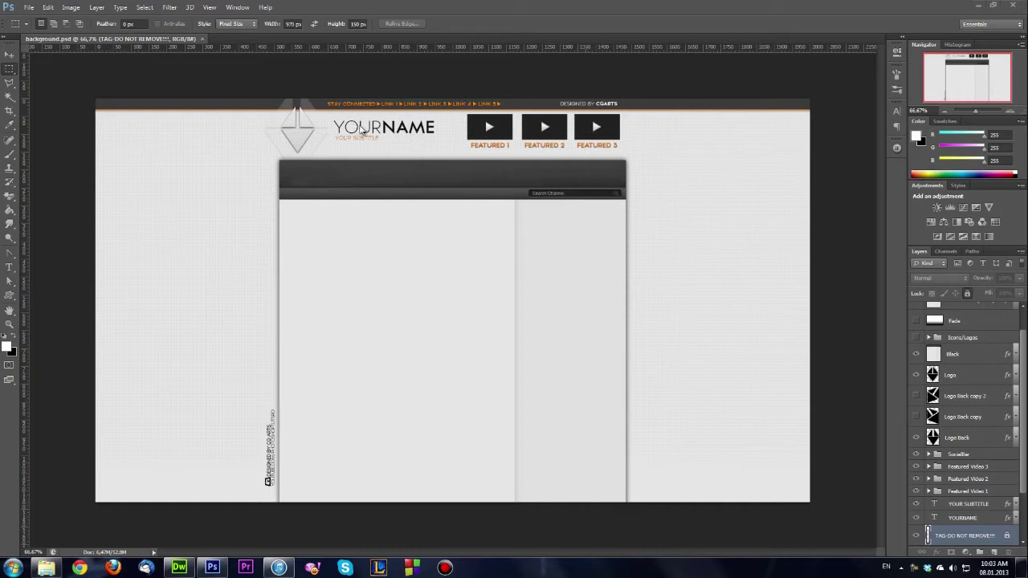
# - Retype the YOURNAME title as FARAONU' in a new font style
pyautogui.click(10, 268)
pyautogui.moveTo(334, 126); pyautogui.dragTo(440, 127)
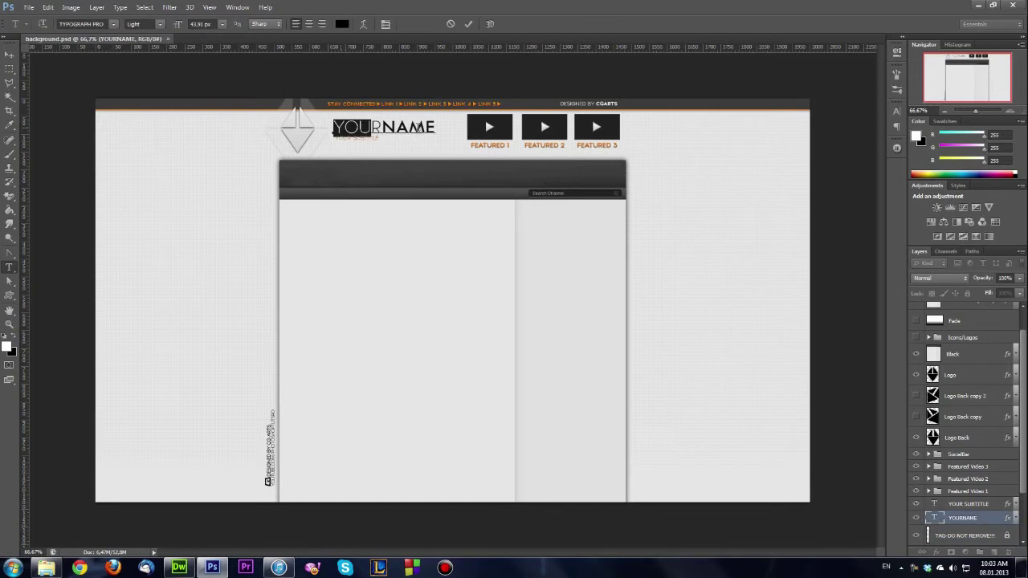
pyautogui.click(143, 24)
pyautogui.click(153, 76)
pyautogui.write("faraonu'")
# - Change the subtitle under the name to MINECRAFT, TUTORIALE, GAG-URI
pyautogui.click(337, 138)
pyautogui.write('awesome tut')
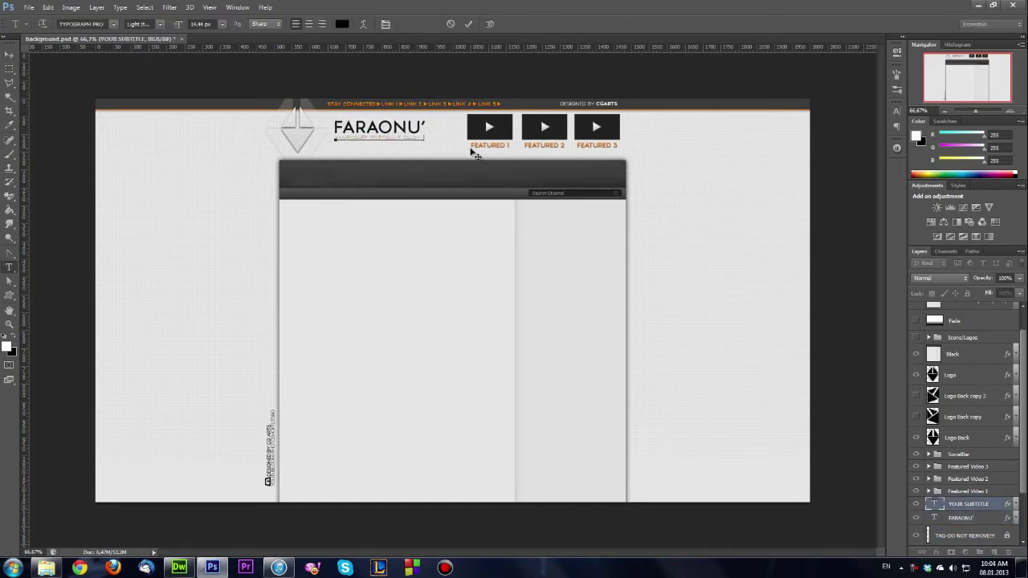
pyautogui.click(10, 54)
# - Delete the STAY CONNECTED label layer from the SocialBar group
pyautogui.click(929, 454)
pyautogui.scroll(-5, 943, 438)
pyautogui.click(943, 438)
pyautogui.press('Delete')
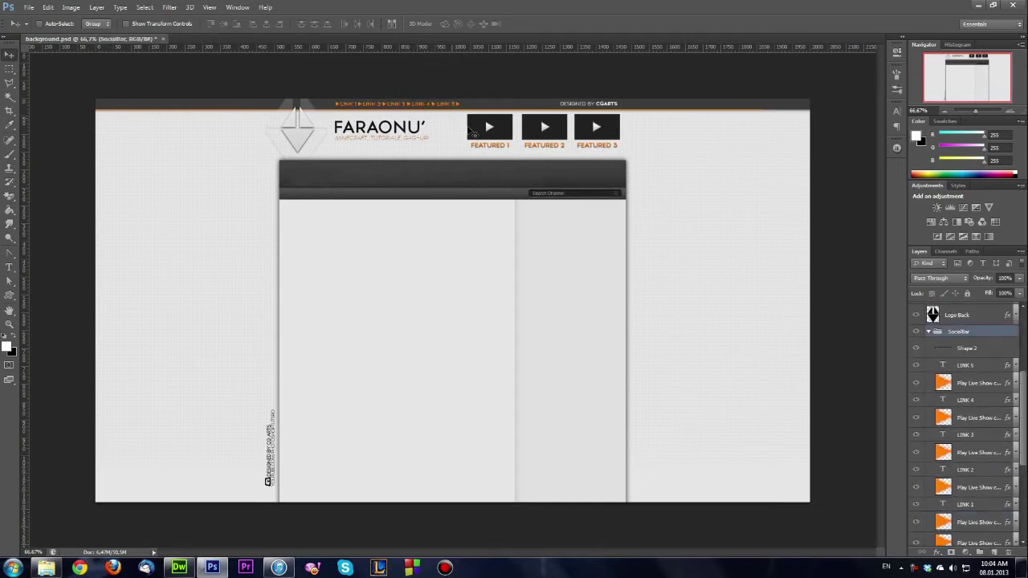
# - Select all the social link layers and try a guide at FARAONU', then undo it
pyautogui.click(964, 364)
pyautogui.scroll(-3, 972, 385)
pyautogui.keyDown('shift'); pyautogui.click(971, 487); pyautogui.keyUp('shift')
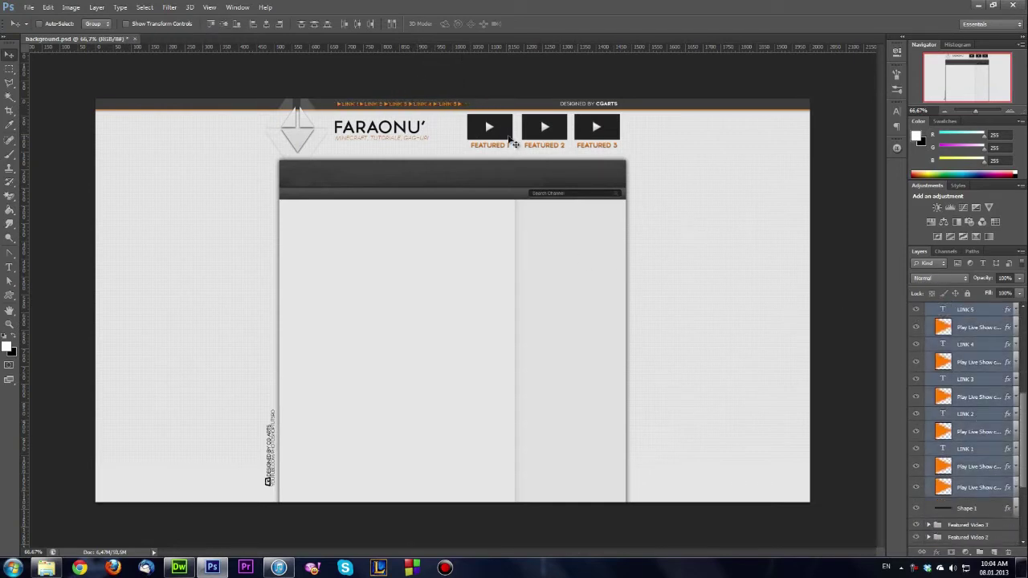
pyautogui.scroll(3, 511, 145)
pyautogui.moveTo(26, 165); pyautogui.dragTo(311, 204)
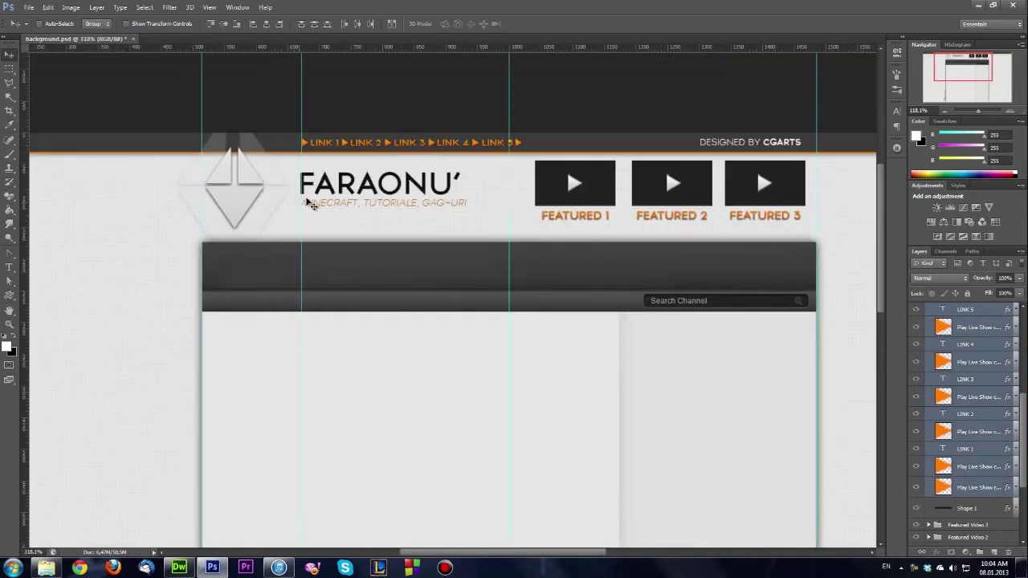
pyautogui.hotkey('ctrl', 'z')
# - Rename LINK 1 to FACEBOOK and nudge the remaining links right to make room
pyautogui.press('t')
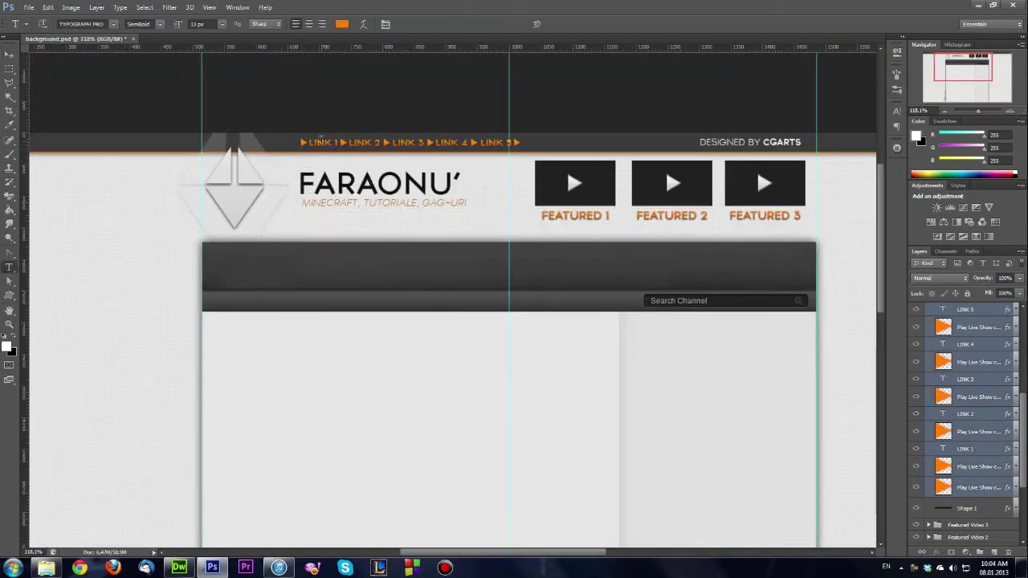
pyautogui.tripleClick(320, 141)
pyautogui.write('FACEBOOK')
pyautogui.hotkey('ctrl', 'Return')
pyautogui.press('v')
pyautogui.click(964, 413)
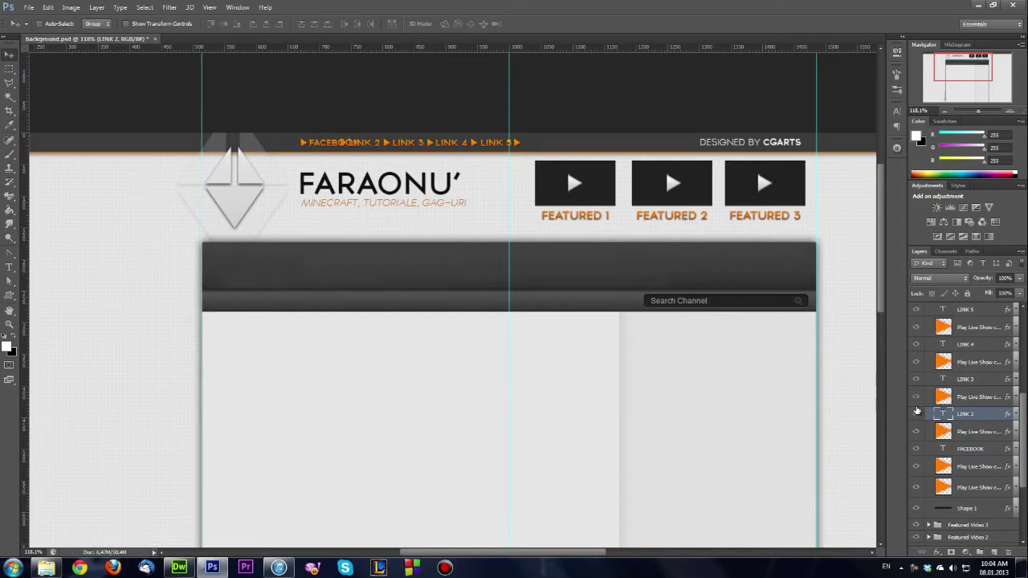
pyautogui.keyDown('ctrl'); pyautogui.click(958, 467); pyautogui.keyUp('ctrl')
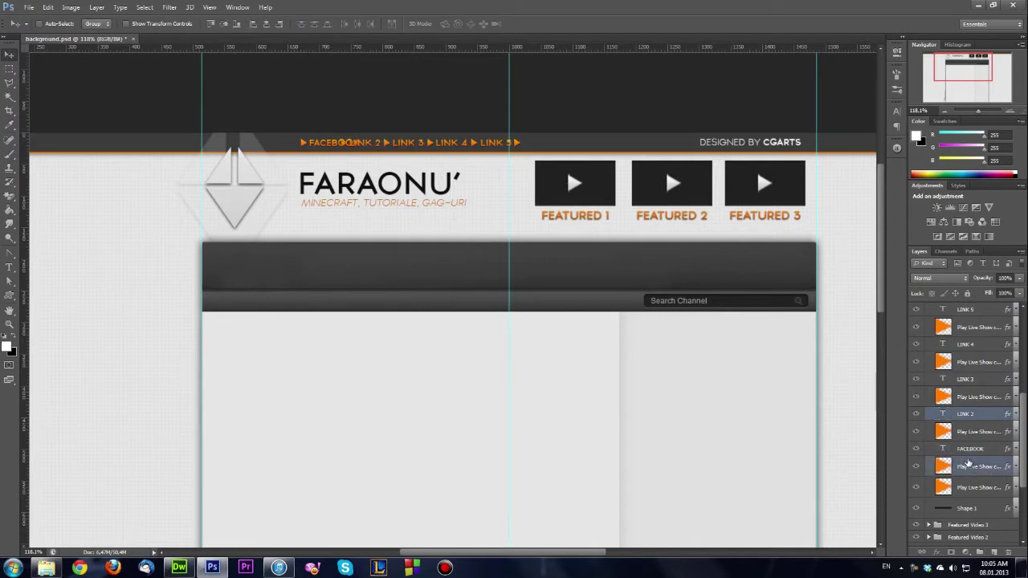
pyautogui.keyDown('shift'); pyautogui.click(974, 311); pyautogui.keyUp('shift')
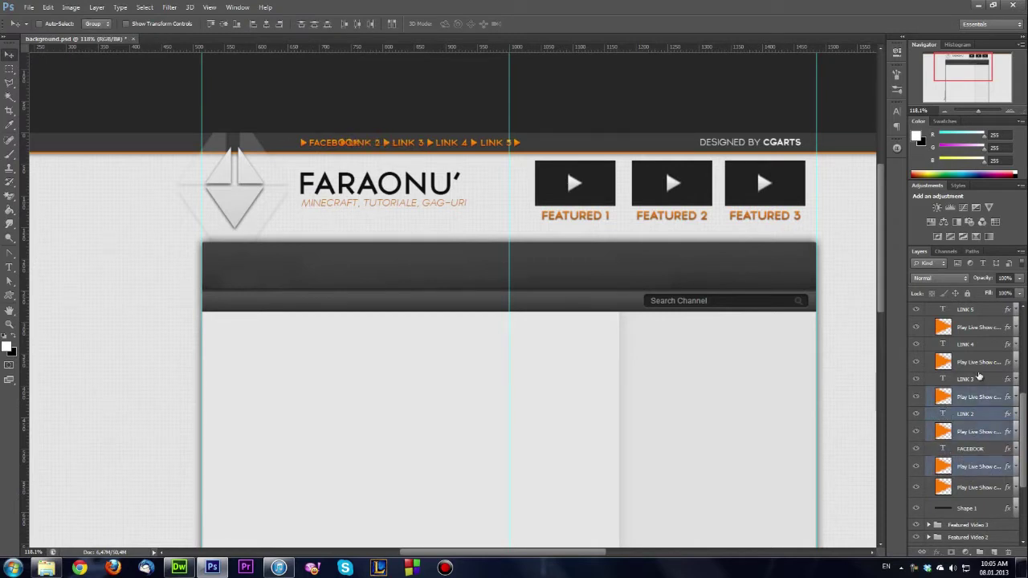
pyautogui.hotkey('shift', 'Right')
pyautogui.hotkey('shift', 'Right')
pyautogui.hotkey('shift', 'Right')
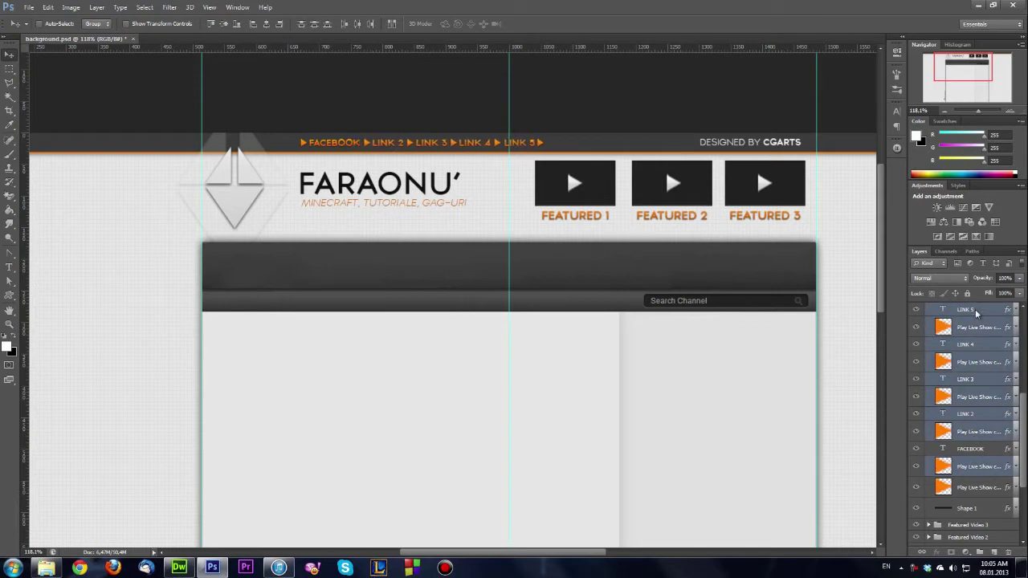
# - Rename LINK 2 to TWITTER and nudge the links after it right
pyautogui.doubleClick(942, 414)
pyautogui.write('TWITTER')
pyautogui.hotkey('ctrl', 'Return')
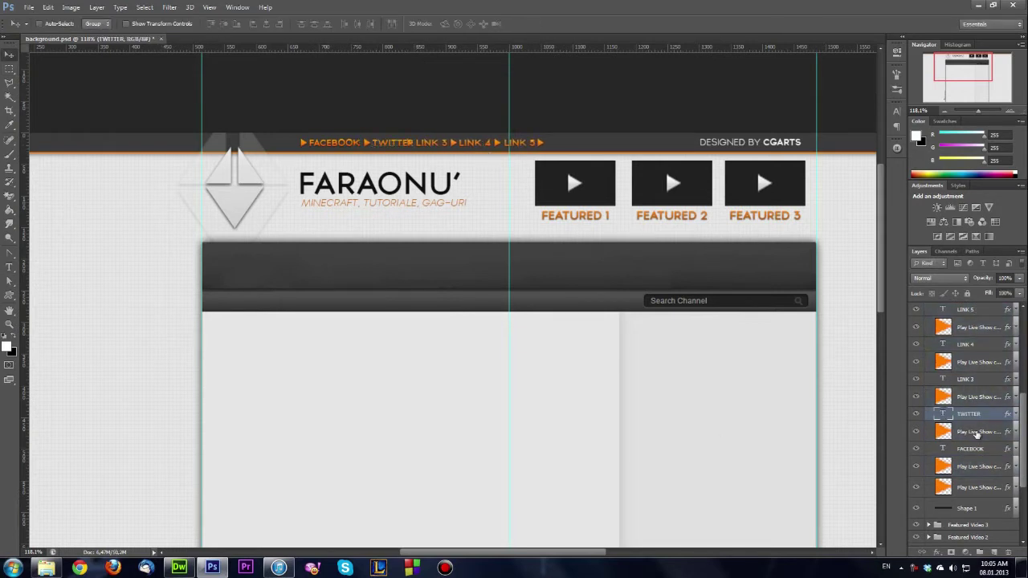
pyautogui.keyDown('ctrl'); pyautogui.click(972, 431); pyautogui.keyUp('ctrl')
pyautogui.keyDown('ctrl'); pyautogui.click(965, 379); pyautogui.keyUp('ctrl')
pyautogui.keyDown('ctrl'); pyautogui.click(965, 344); pyautogui.keyUp('ctrl')
pyautogui.keyDown('ctrl'); pyautogui.click(965, 309); pyautogui.keyUp('ctrl')
pyautogui.keyDown('ctrl'); pyautogui.click(963, 329); pyautogui.keyUp('ctrl')
pyautogui.hotkey('shift', 'Right')
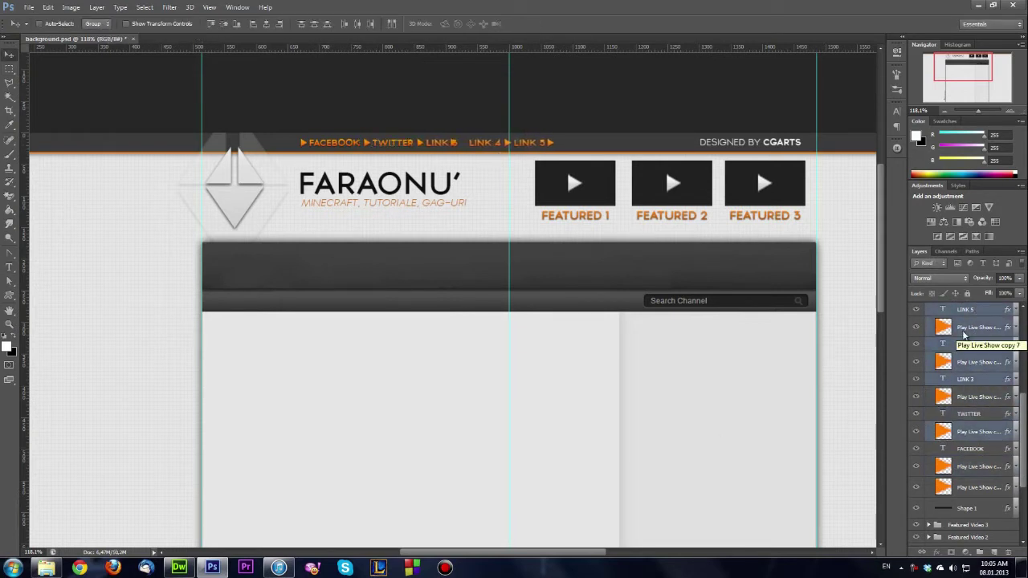
# - Delete the LINK 4 and LINK 5 items and rename LINK 3 to BLOG
pyautogui.keyDown('ctrl'); pyautogui.click(972, 431); pyautogui.keyUp('ctrl')
pyautogui.keyDown('ctrl'); pyautogui.click(964, 379); pyautogui.keyUp('ctrl')
pyautogui.press('Delete')
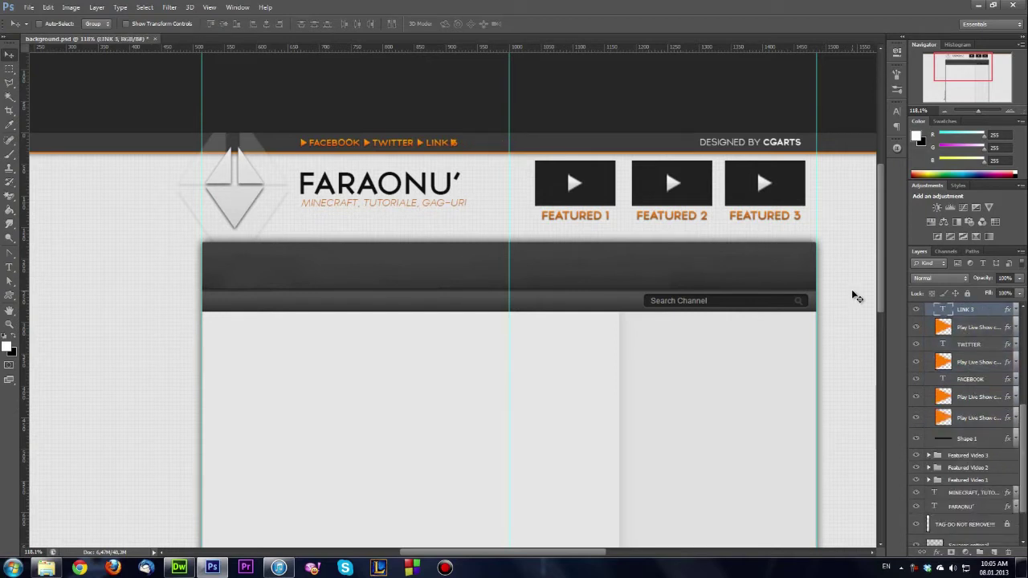
pyautogui.click(955, 322)
pyautogui.doubleClick(943, 310)
pyautogui.write('BLOG')
pyautogui.click(9, 54)
# - Place the mqdefault (3) thumbnail image onto the banner from Explorer
pyautogui.click(46, 567)
pyautogui.click(614, 129)
pyautogui.click(597, 73)
pyautogui.moveTo(345, 160); pyautogui.dragTo(475, 171)
pyautogui.press('Return')
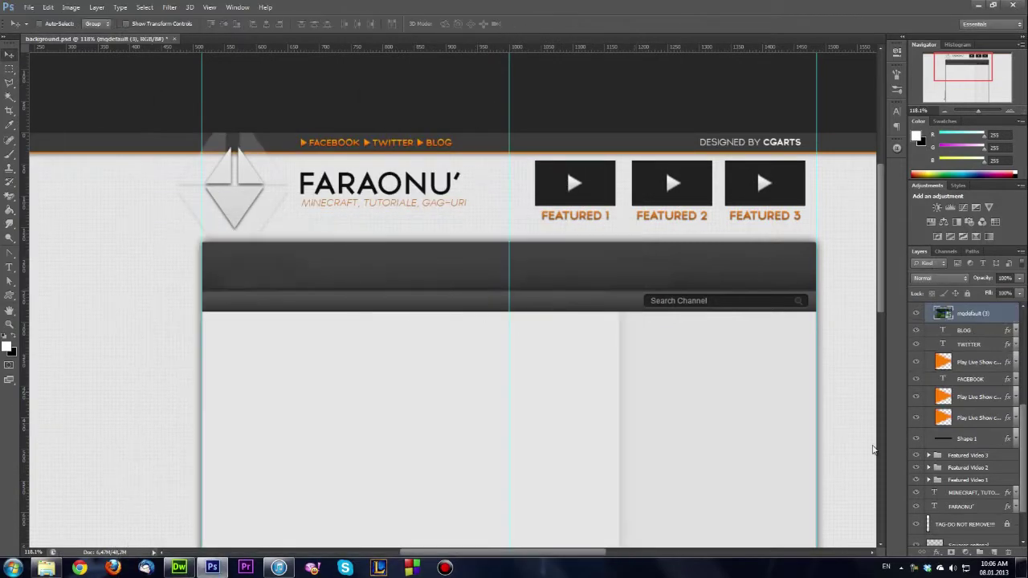
# - Fit the first thumbnail into the Featured Video 1 slot and label it MINECRAFT
pyautogui.hotkey('ctrl', '[')
pyautogui.hotkey('ctrl', '[')
pyautogui.hotkey('ctrl', '[')
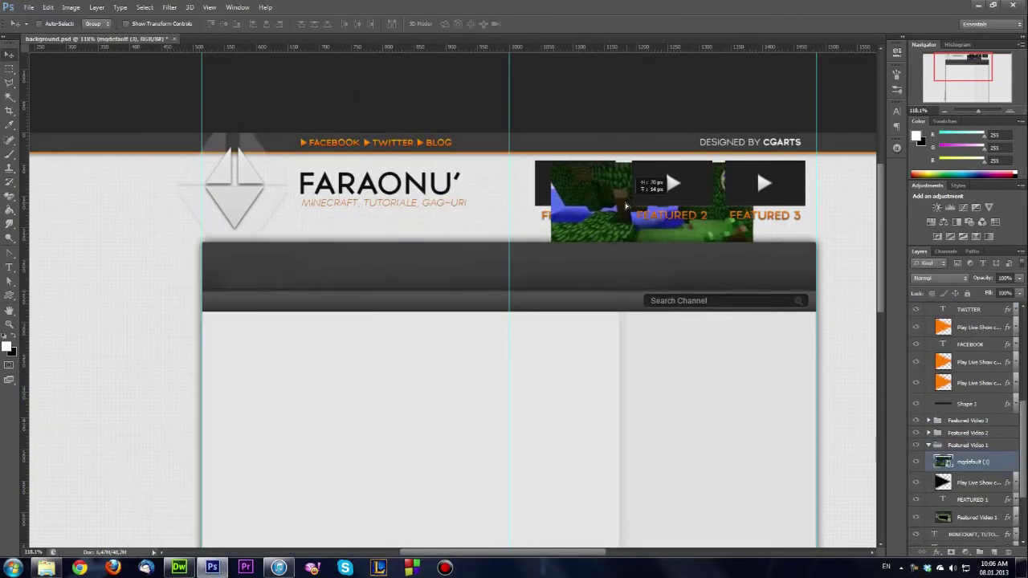
pyautogui.scroll(3, 610, 183)
pyautogui.scroll(-2, 609, 183)
pyautogui.hotkey('ctrl', 't')
pyautogui.moveTo(772, 293); pyautogui.dragTo(639, 218)
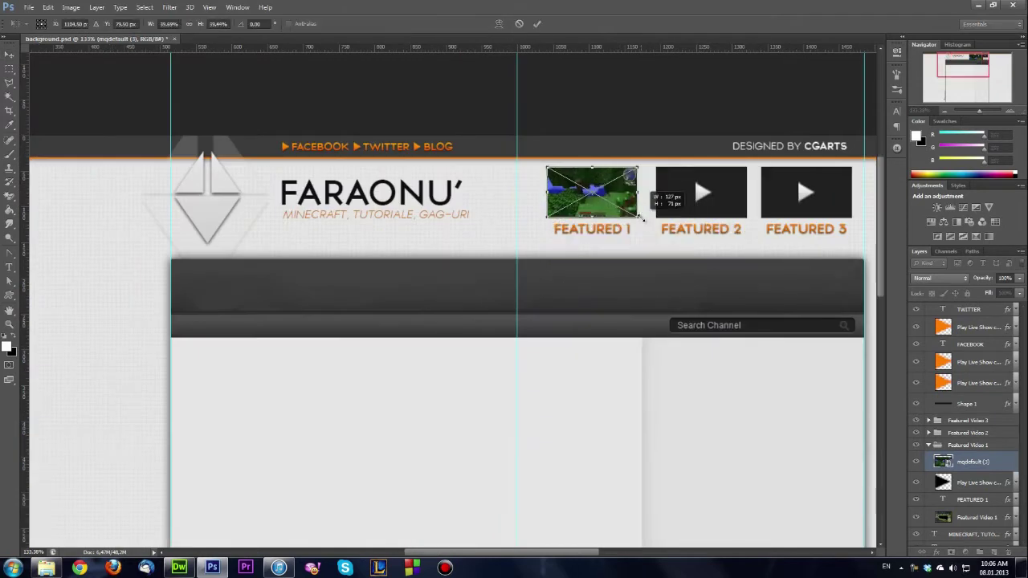
pyautogui.press('Return')
pyautogui.doubleClick(942, 500)
pyautogui.write('MINECRAFT')
pyautogui.hotkey('ctrl', 'Return')
pyautogui.keyDown('ctrl'); pyautogui.click(942, 461); pyautogui.keyUp('ctrl')
pyautogui.hotkey('ctrl', 'd')
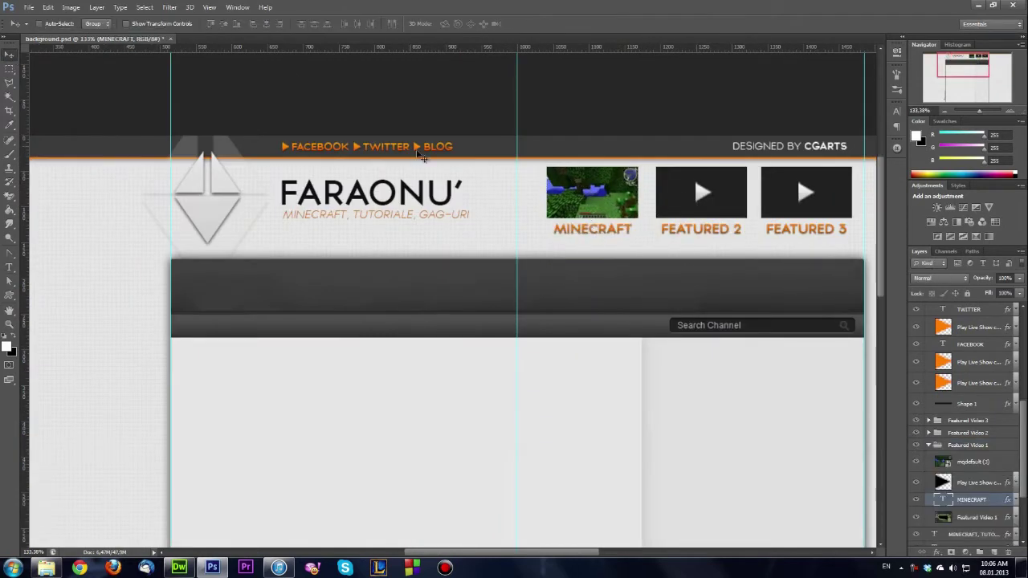
# - Place the mqdefault thumbnail and scale it into the FEATURED 2 slot
pyautogui.click(928, 445)
pyautogui.click(928, 432)
pyautogui.click(46, 567)
pyautogui.moveTo(386, 289); pyautogui.dragTo(692, 293)
pyautogui.press('Return')
pyautogui.moveTo(401, 215); pyautogui.dragTo(769, 213)
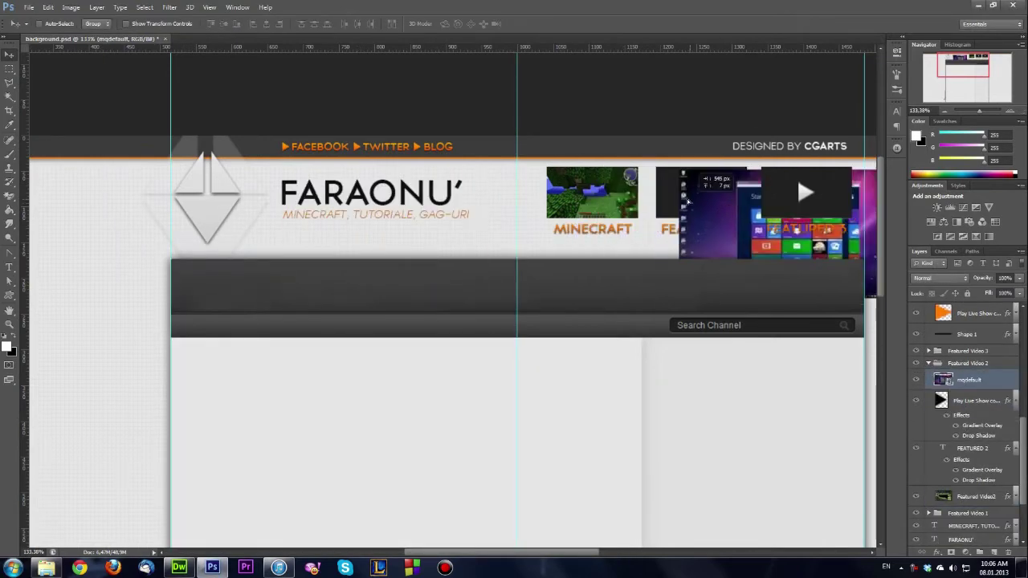
pyautogui.hotkey('ctrl', 't')
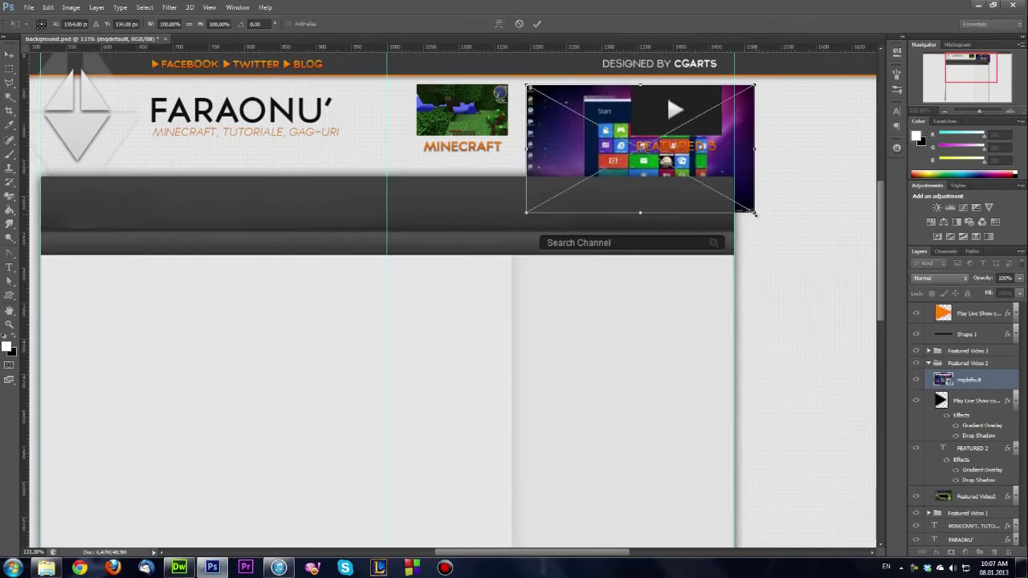
pyautogui.moveTo(757, 241); pyautogui.dragTo(612, 133)
pyautogui.press('Return')
# - Change the FEATURED 2 label to TUTORIALE
pyautogui.press('t')
pyautogui.hotkey('ctrl', '+')
pyautogui.click(567, 141)
pyautogui.hotkey('ctrl', 'a')
pyautogui.write('TUTORIALE')
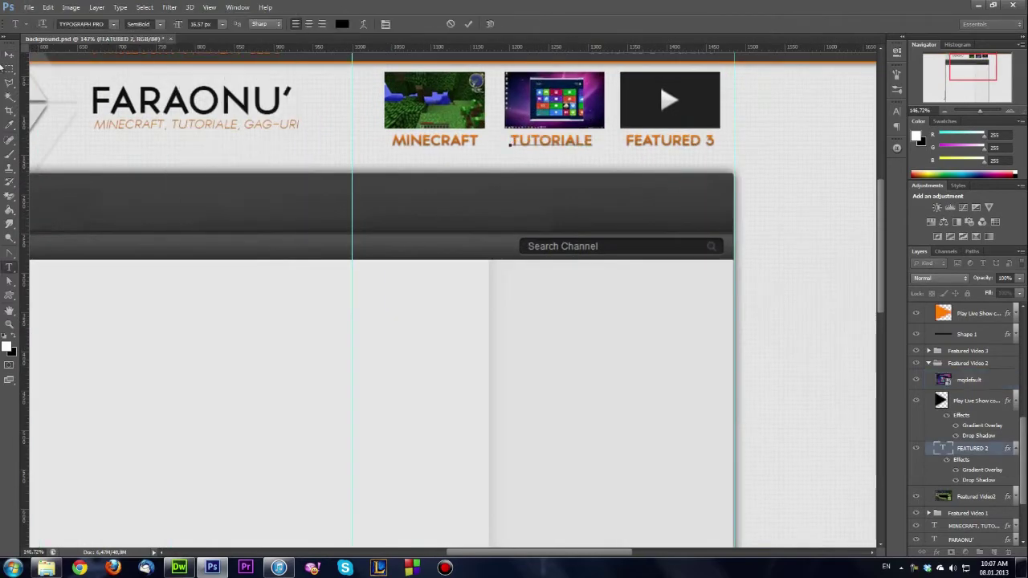
pyautogui.click(10, 55)
# - Place the webcam image into Featured Video 3 and scale it to fit the slot
pyautogui.moveTo(334, 305); pyautogui.dragTo(679, 273)
pyautogui.press('Return')
pyautogui.moveTo(971, 452); pyautogui.dragTo(981, 353)
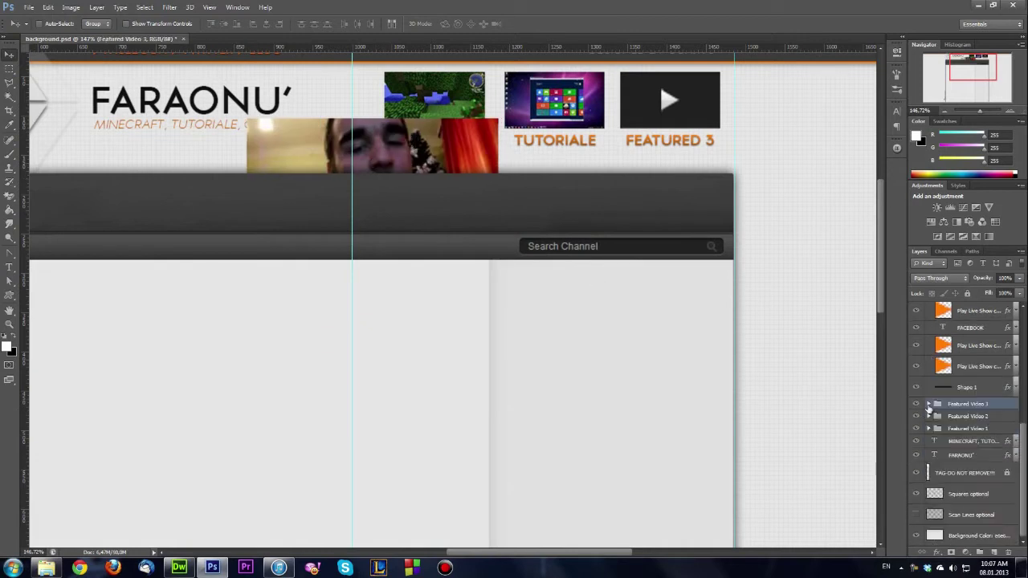
pyautogui.moveTo(358, 166); pyautogui.dragTo(732, 119)
pyautogui.hotkey('ctrl', 't')
pyautogui.moveTo(871, 213); pyautogui.dragTo(720, 126)
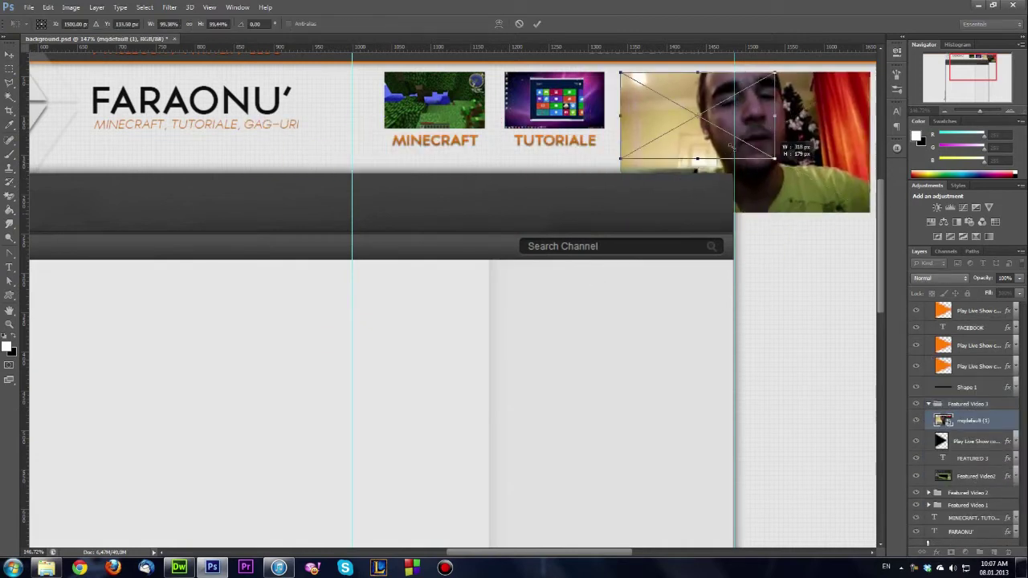
pyautogui.press('Return')
# - Label the FEATURED 3 slot GAG-URI and keep the webcam image above the play icon
pyautogui.press('t')
pyautogui.click(666, 141)
pyautogui.write('GAG-URI')
pyautogui.hotkey('ctrl', 'Return')
pyautogui.press('v')
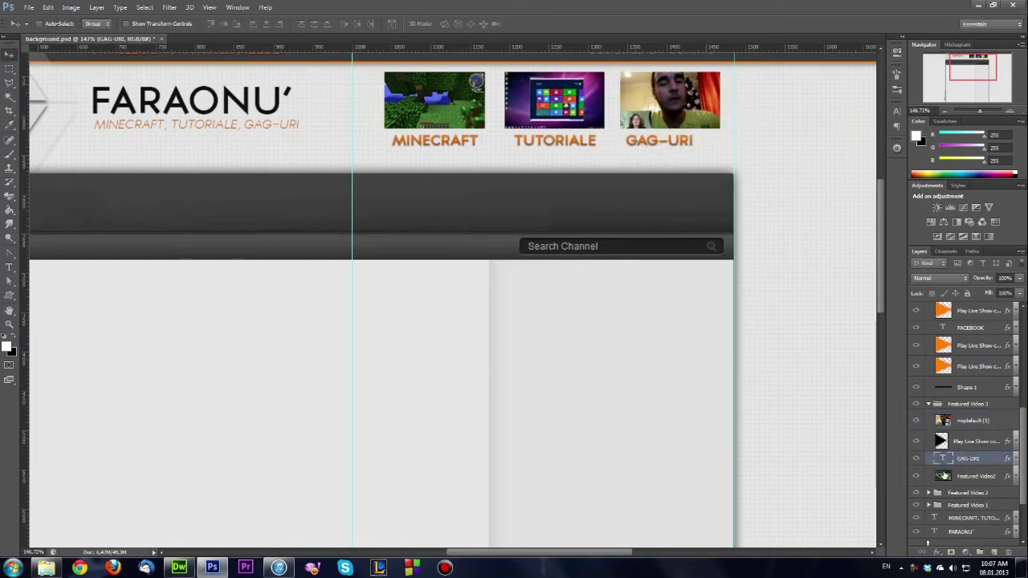
pyautogui.moveTo(971, 419)
pyautogui.mouseDown()
pyautogui.moveTo(978, 449)
pyautogui.moveTo(948, 426)
pyautogui.mouseUp()
pyautogui.hotkey('ctrl', '-')
pyautogui.hotkey('ctrl', '0')
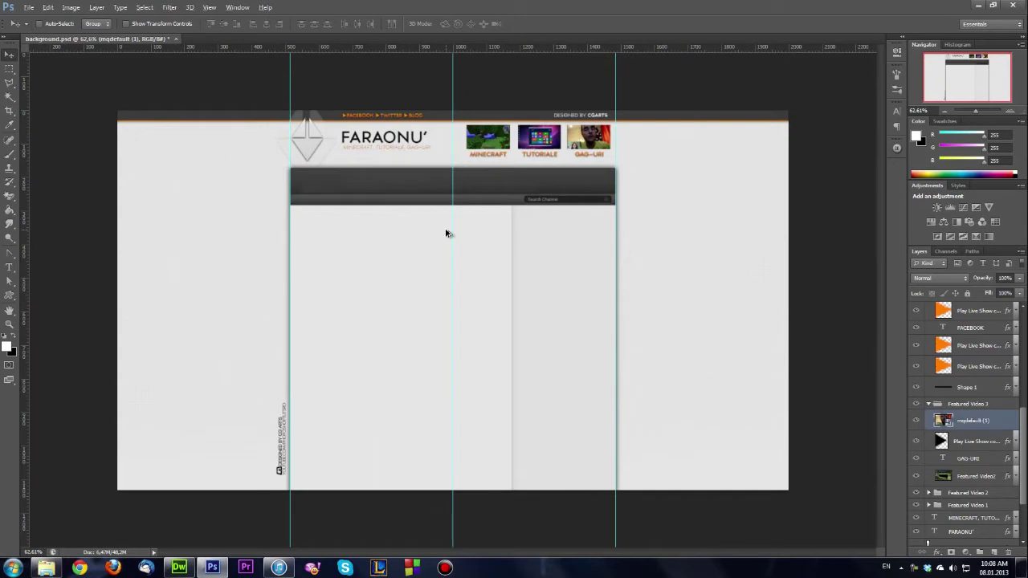
# - Review the layout, fit the whole canvas in view, and collapse the Socialltar group
pyautogui.press('alt')
pyautogui.scroll(5, 204, 482)
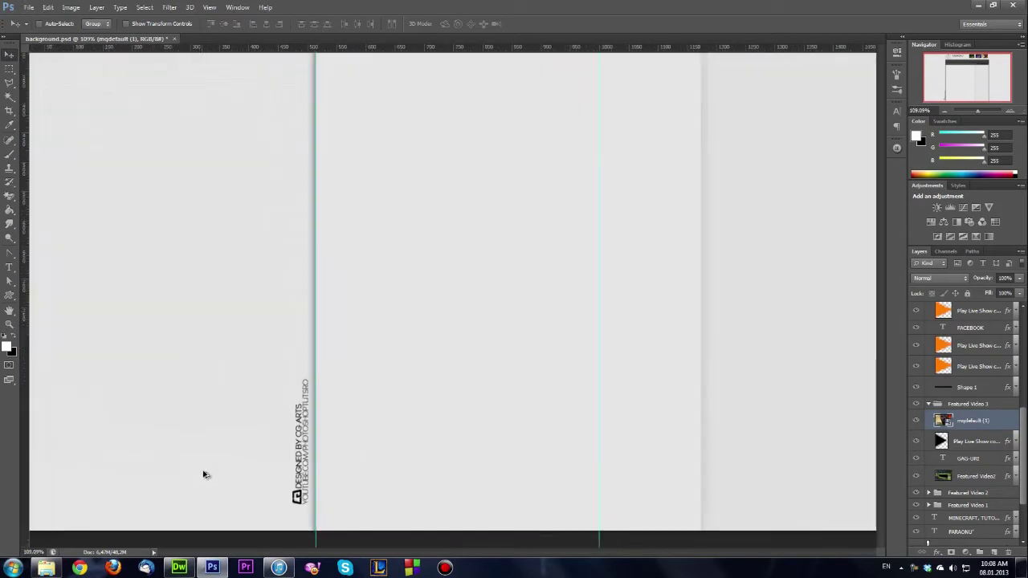
pyautogui.scroll(2, 201, 455)
pyautogui.scroll(-3, 202, 402)
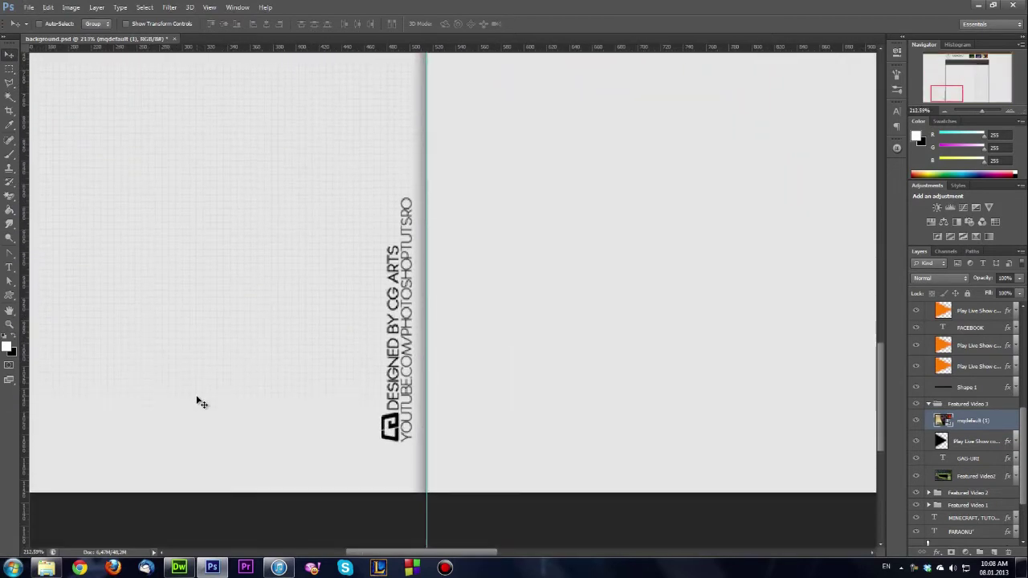
pyautogui.scroll(-1, 204, 393)
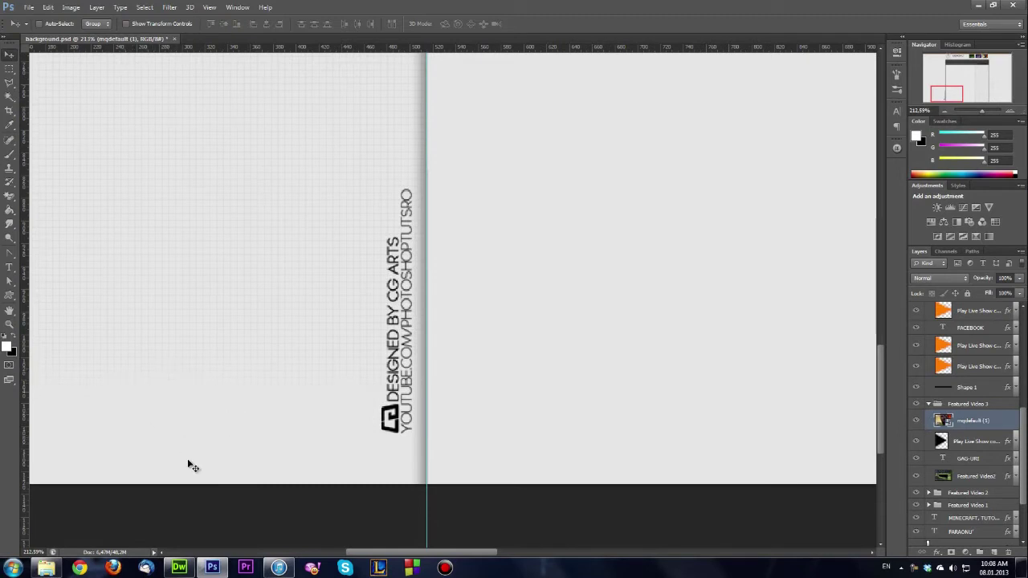
pyautogui.scroll(-2, 220, 393)
pyautogui.scroll(3, 227, 380)
pyautogui.scroll(3, 239, 383)
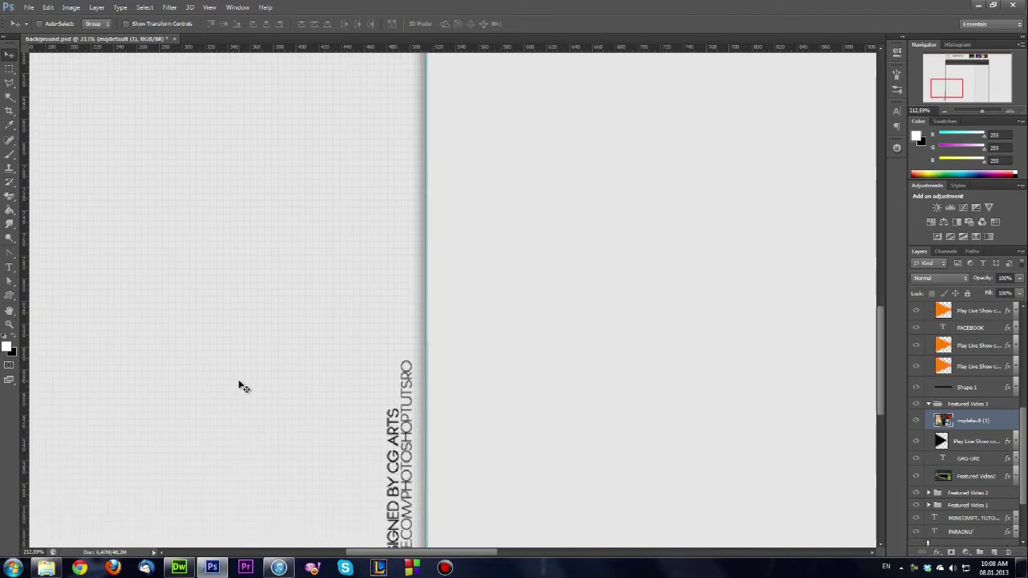
pyautogui.scroll(-1, 201, 377)
pyautogui.scroll(-3, 157, 374)
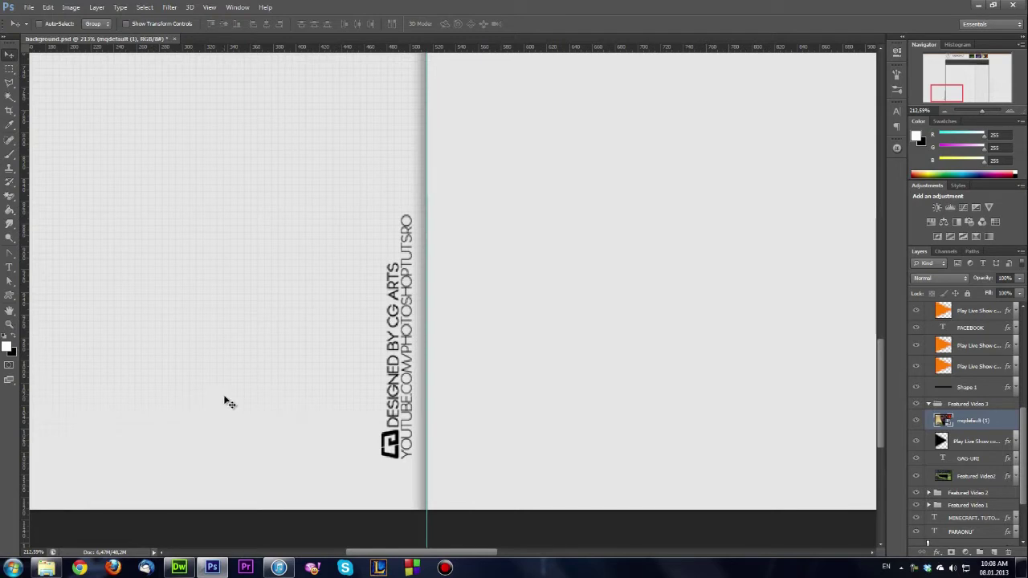
pyautogui.scroll(3, 270, 321)
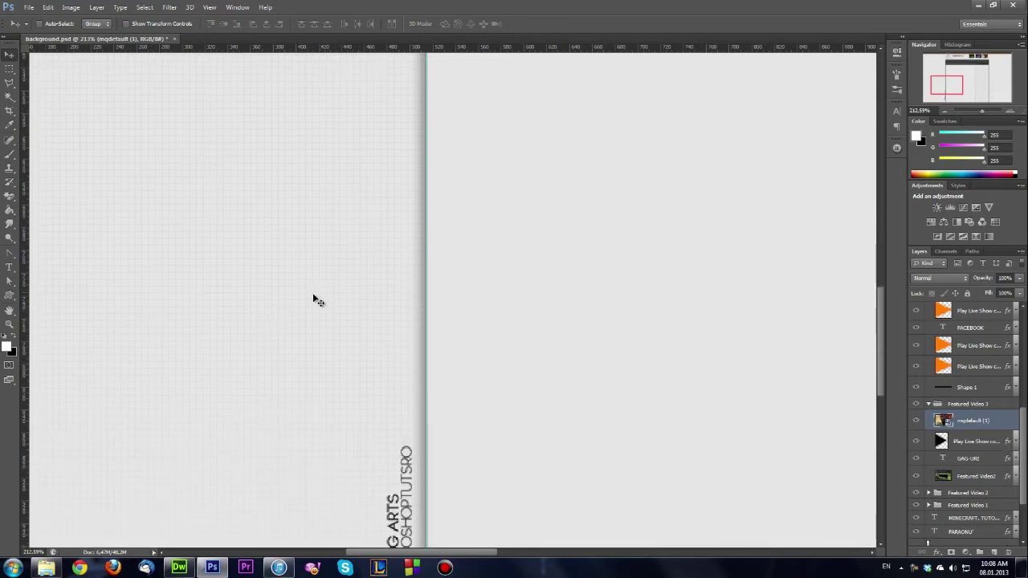
pyautogui.scroll(1, 201, 361)
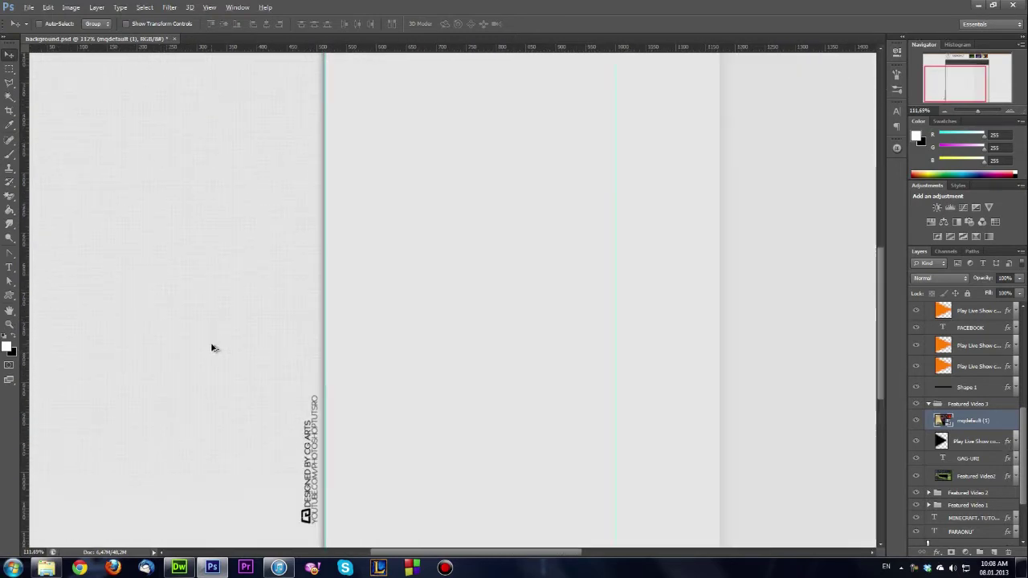
pyautogui.hotkey('ctrl', '0')
pyautogui.scroll(3, 944, 384)
pyautogui.click(928, 342)
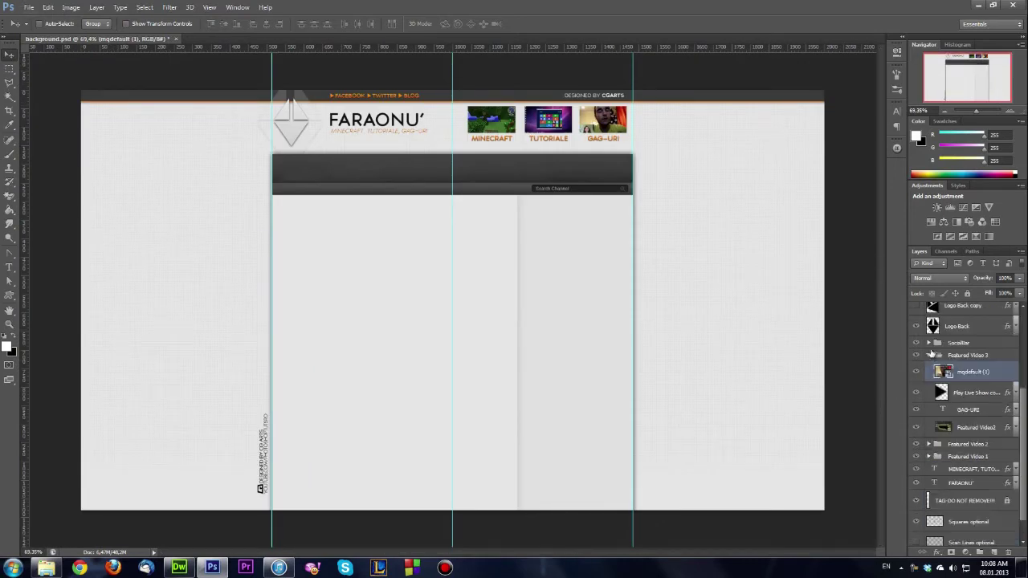
# - Collapse Featured Video 3 and hide the Content Area(HIDE) and Black layers
pyautogui.click(928, 355)
pyautogui.scroll(3, 955, 388)
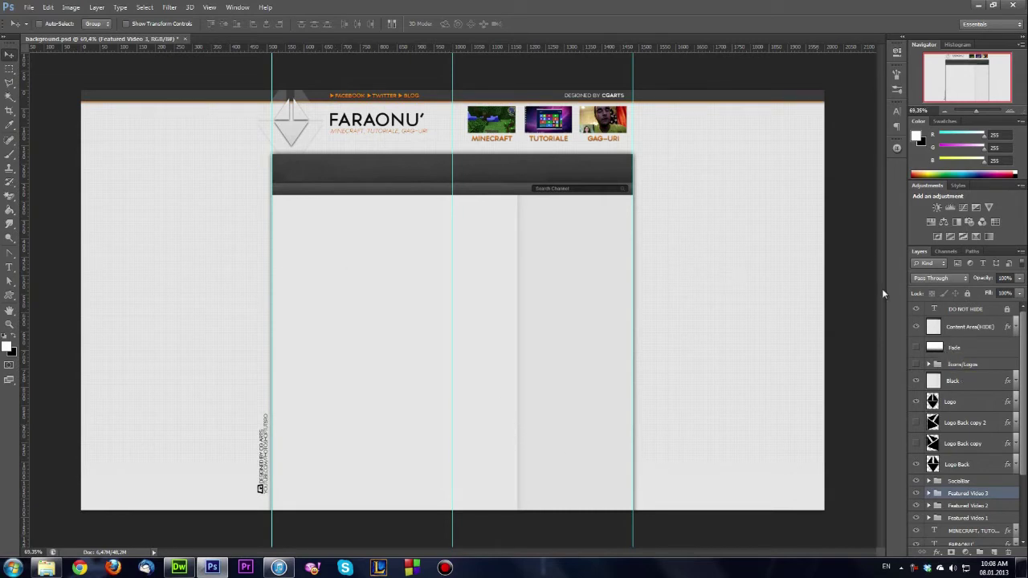
pyautogui.click(914, 327)
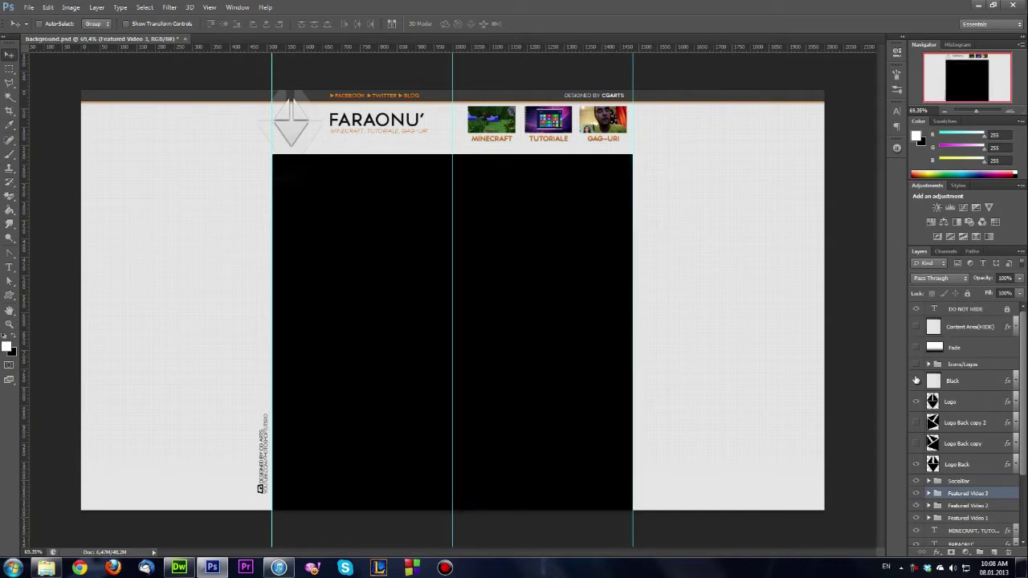
pyautogui.click(916, 379)
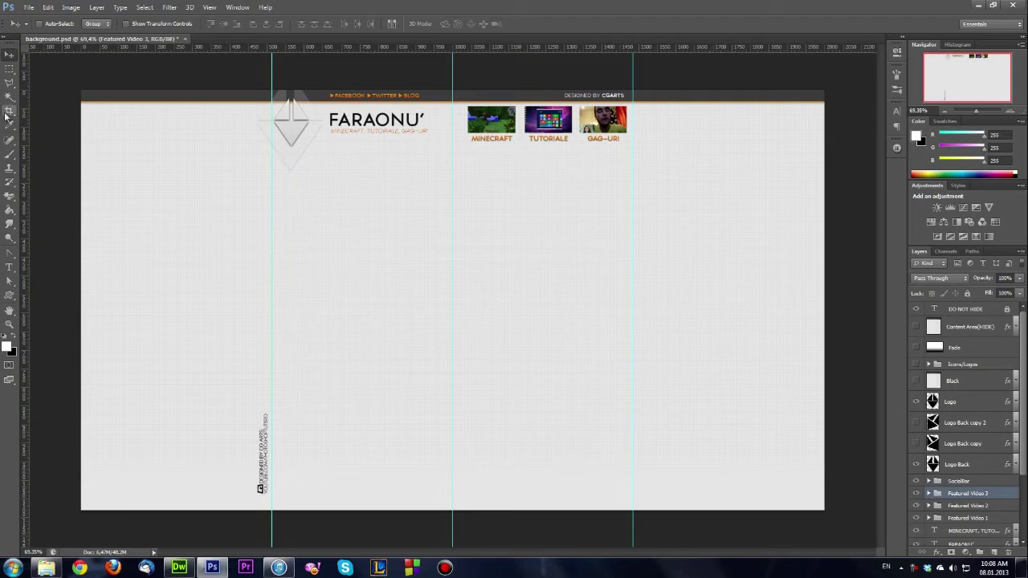
pyautogui.click(28, 7)
pyautogui.click(42, 136)
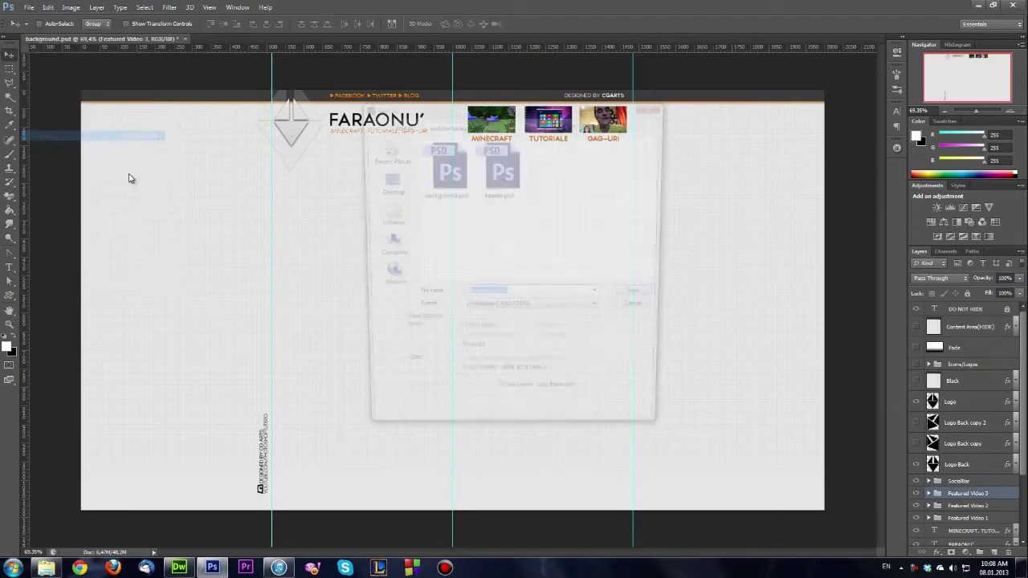
# - Save the layout as background.png in PNG format to the background folder on Backup (G:)
pyautogui.click(520, 310)
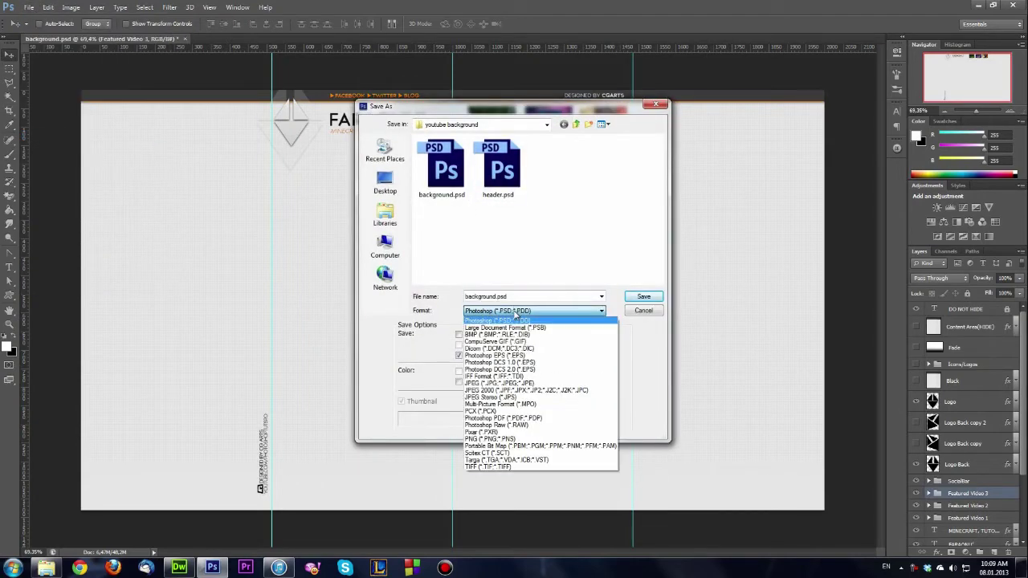
pyautogui.click(481, 439)
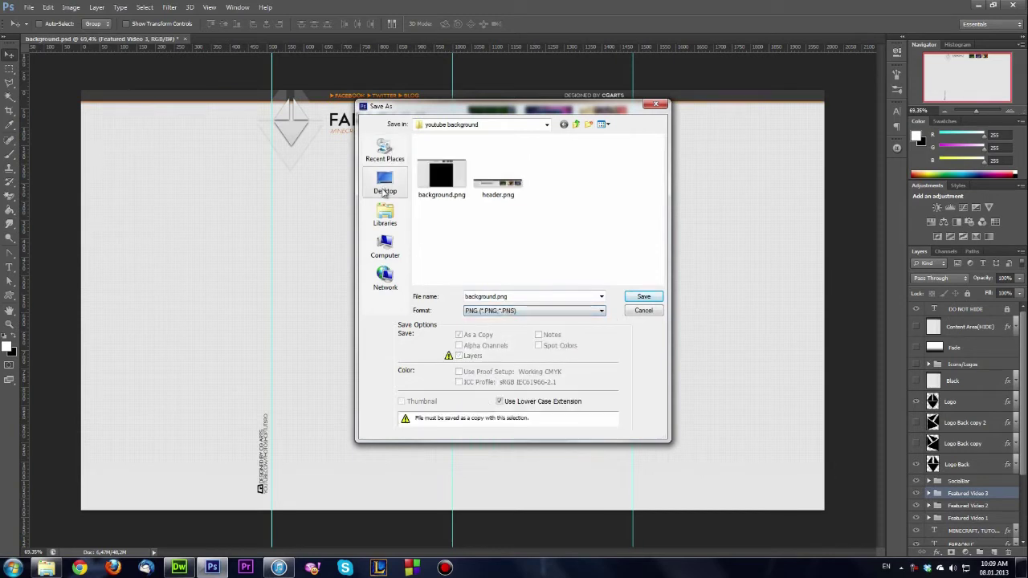
pyautogui.click(384, 247)
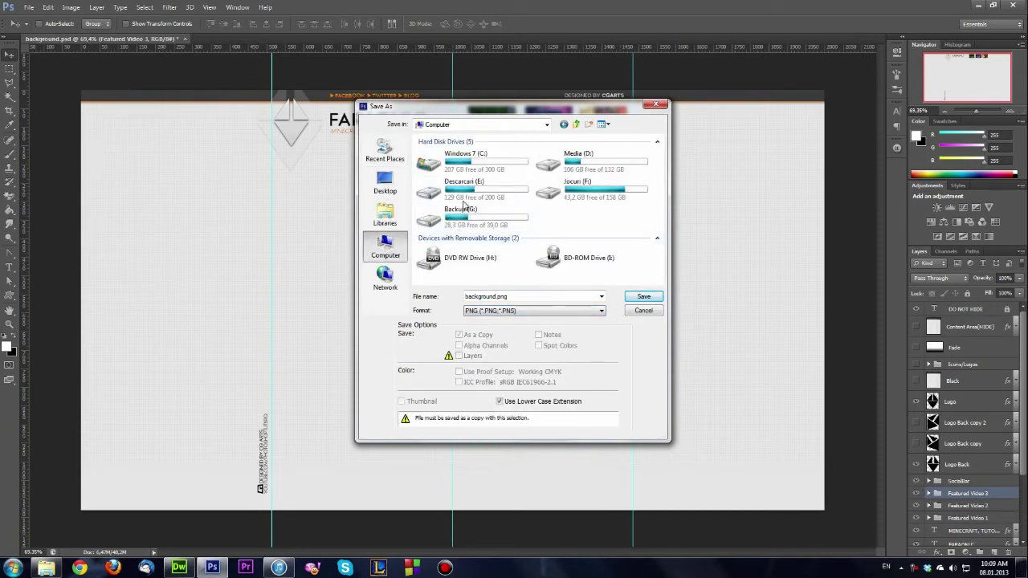
pyautogui.doubleClick(463, 215)
pyautogui.doubleClick(433, 155)
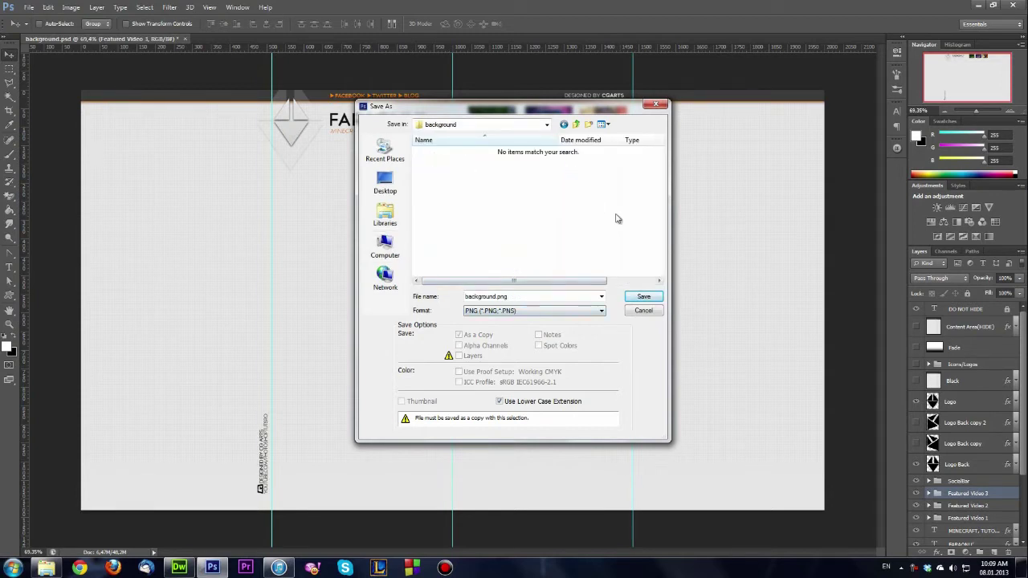
pyautogui.click(643, 296)
pyautogui.click(544, 177)
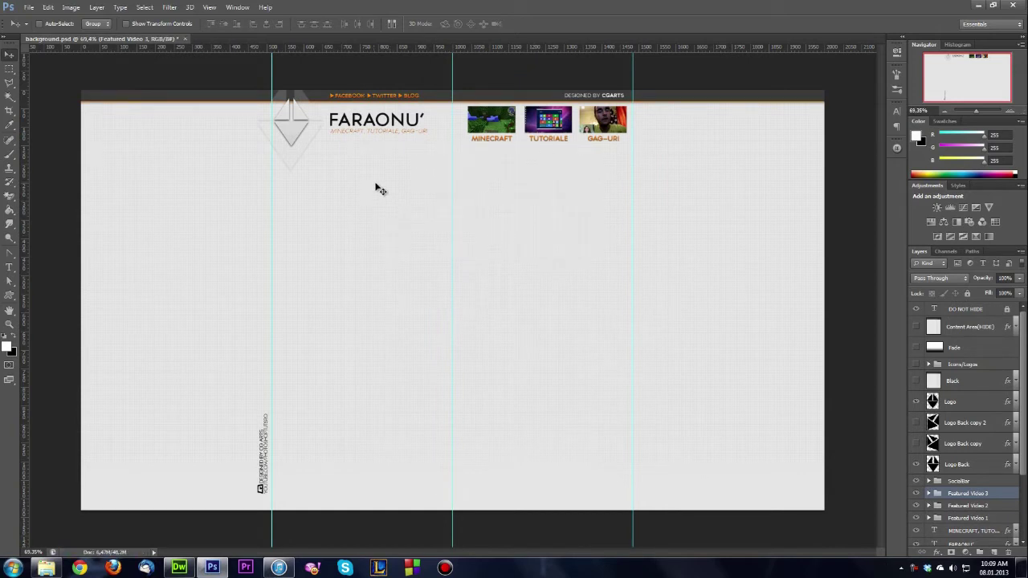
# - Place a fixed 970×150 px rectangular marquee exactly around the FARAONU' header
pyautogui.click(5, 70)
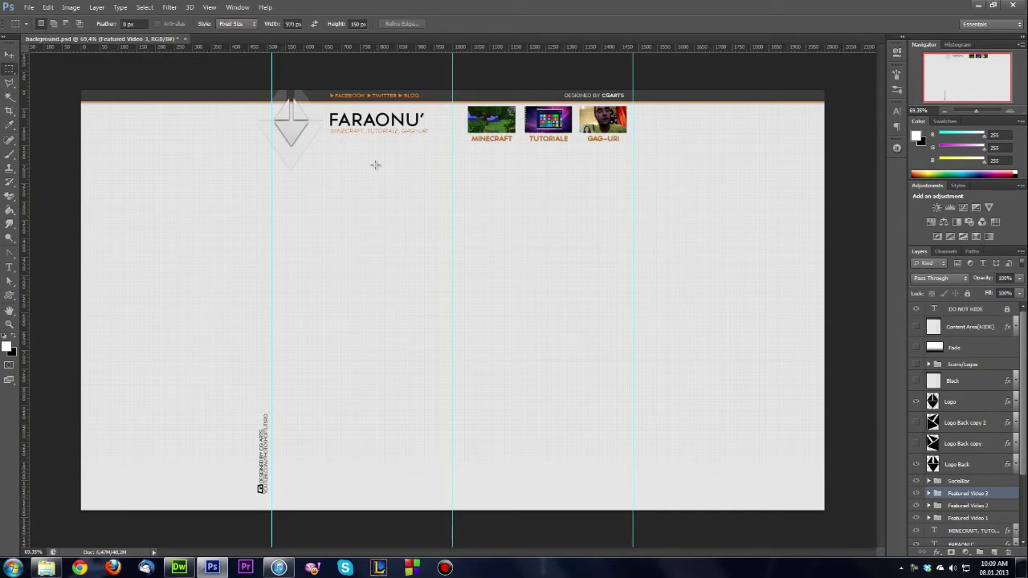
pyautogui.moveTo(401, 129); pyautogui.dragTo(377, 125)
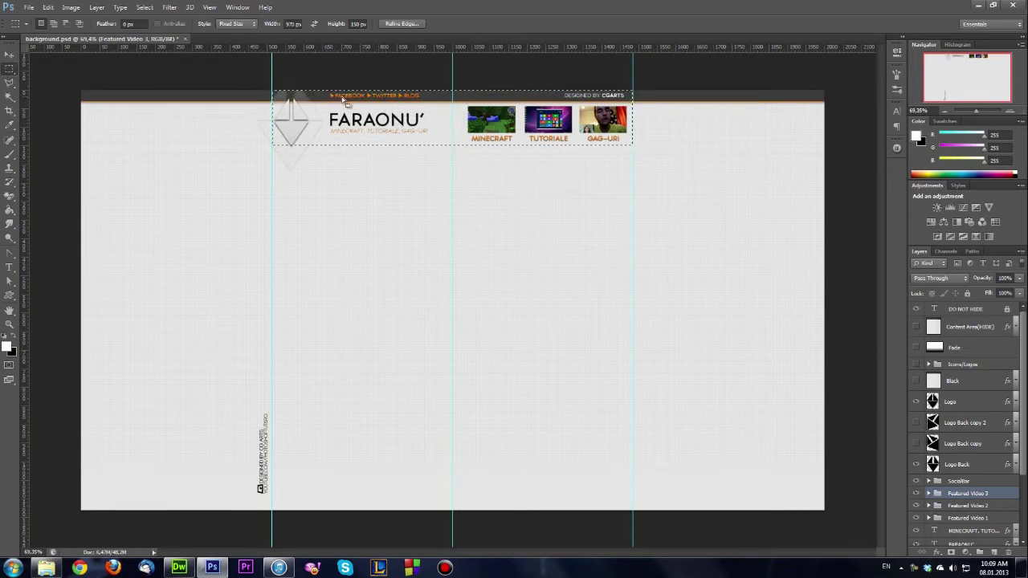
pyautogui.keyDown('alt'); pyautogui.scroll(2, 392, 107); pyautogui.keyUp('alt')
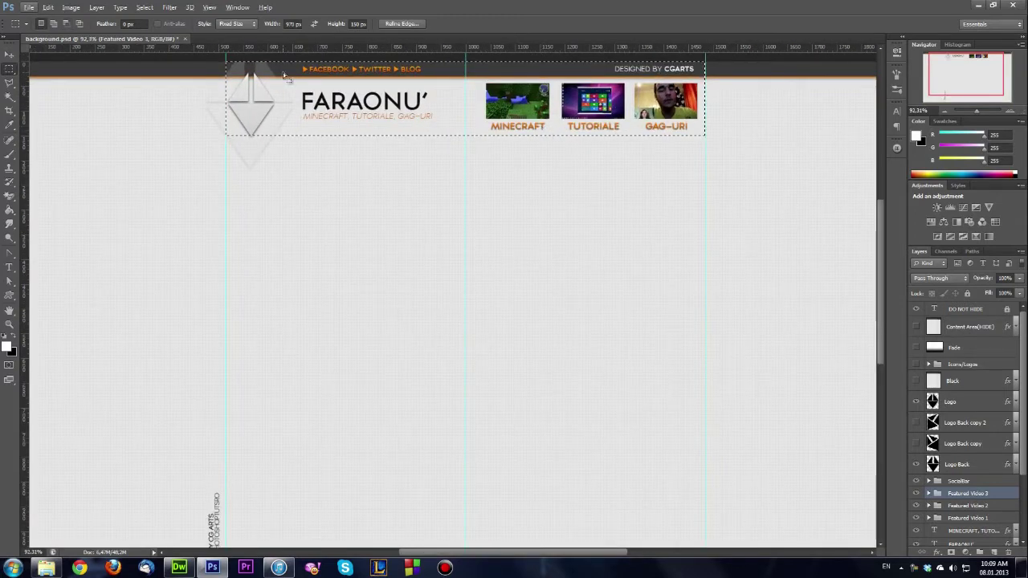
pyautogui.scroll(1, 707, 94)
pyautogui.scroll(4, 707, 94)
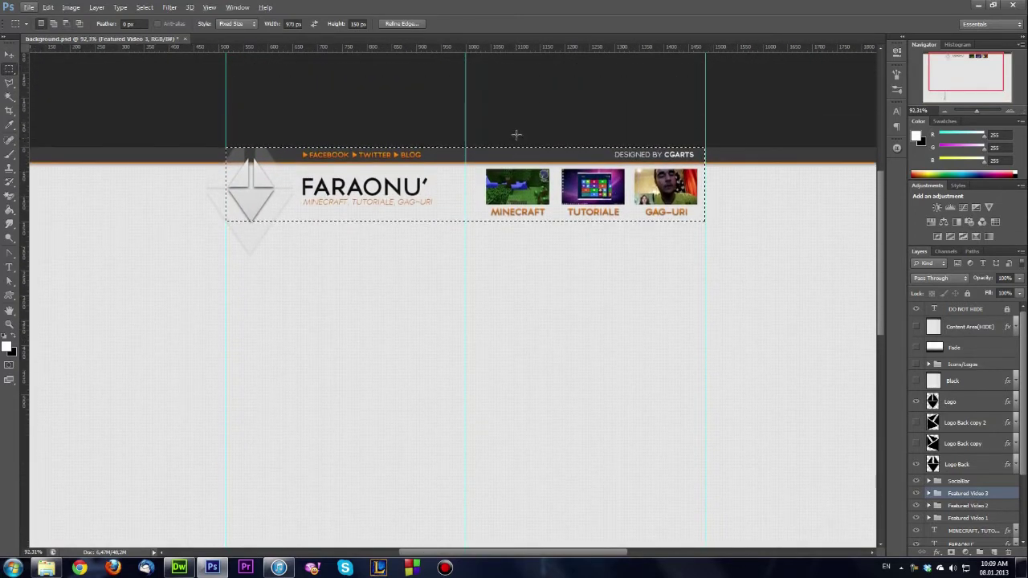
pyautogui.press('Right')
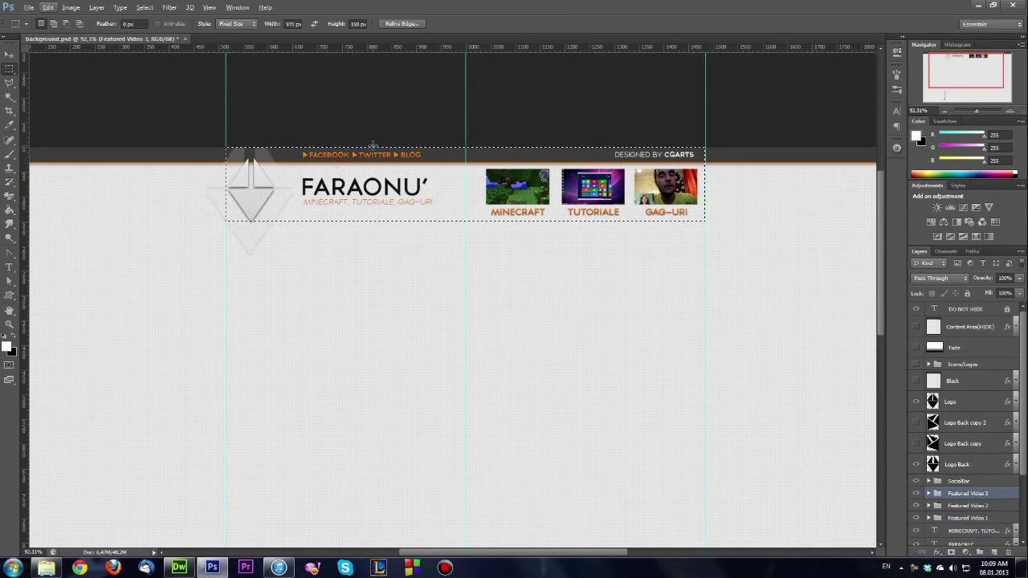
pyautogui.press('Right')
pyautogui.hotkey('ctrl', 'd')
pyautogui.moveTo(363, 155); pyautogui.dragTo(312, 183)
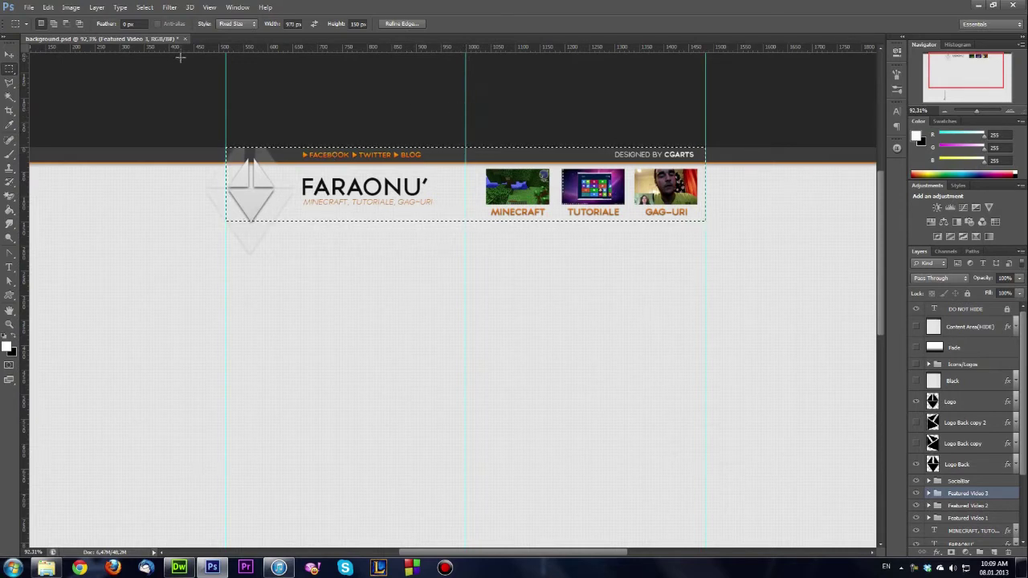
pyautogui.press('c')
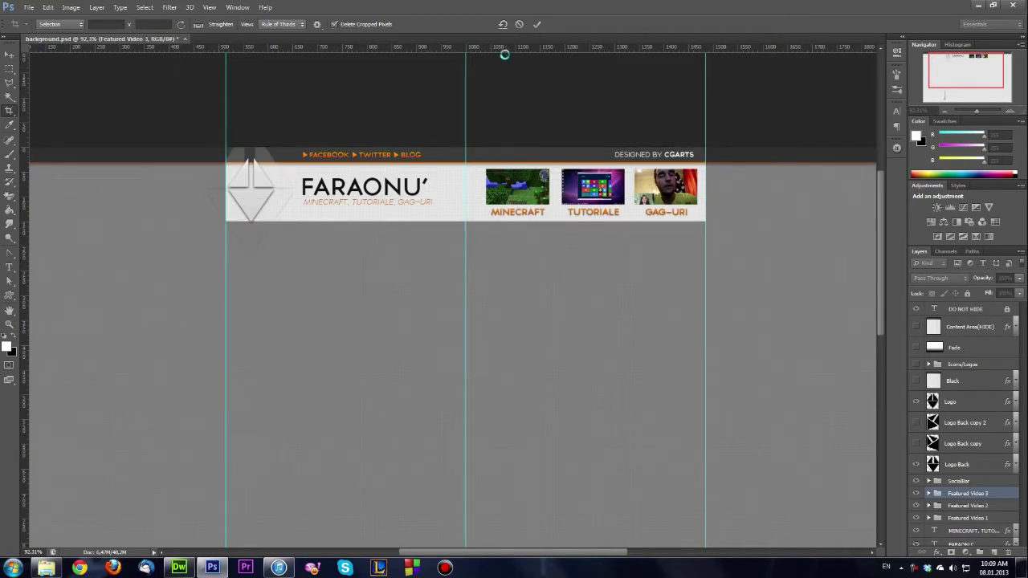
# - Commit the crop to the FARAONU' header banner and hide the guides
pyautogui.press('Return')
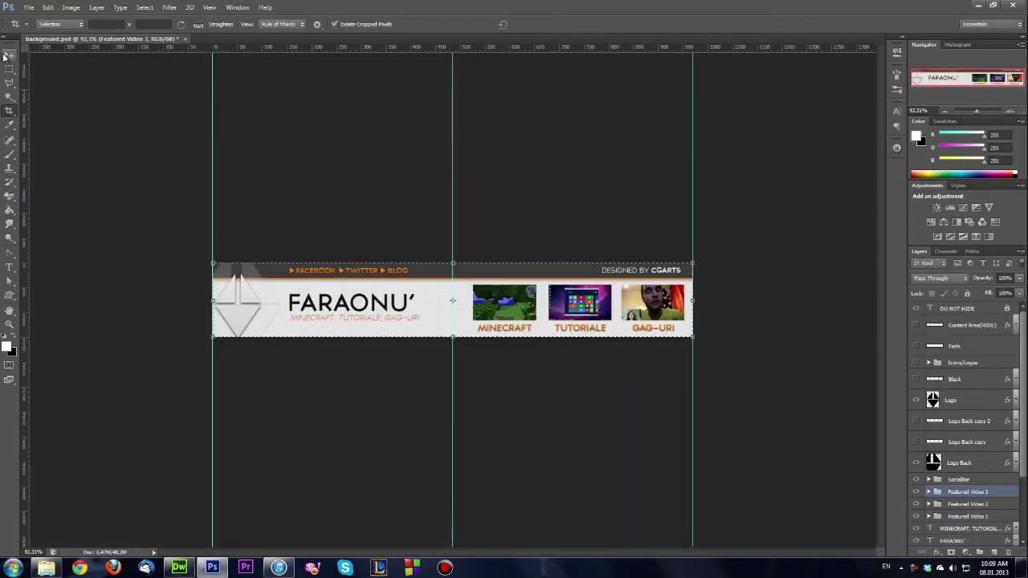
pyautogui.click(9, 54)
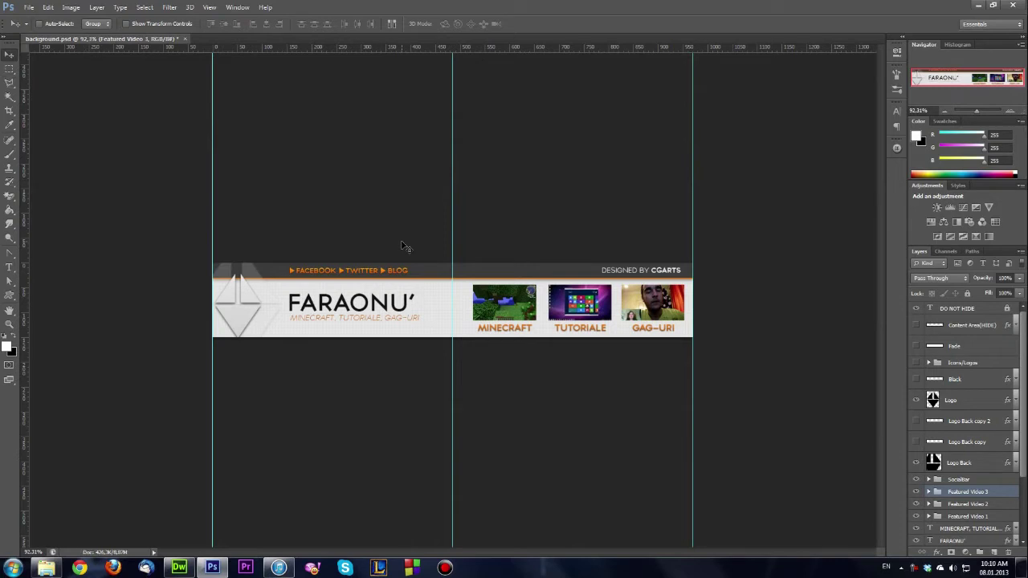
pyautogui.hotkey('ctrl', ';')
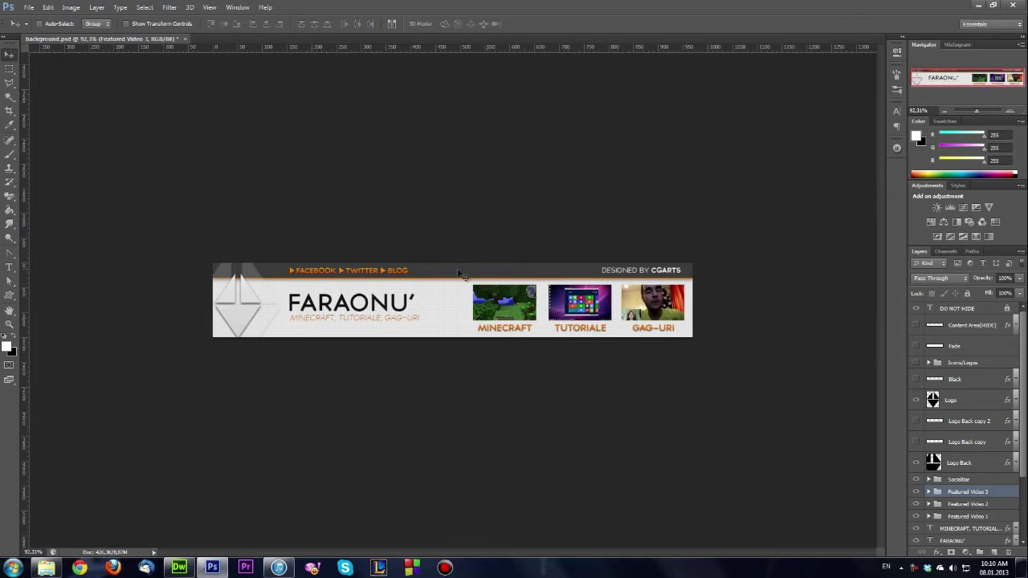
pyautogui.click(28, 8)
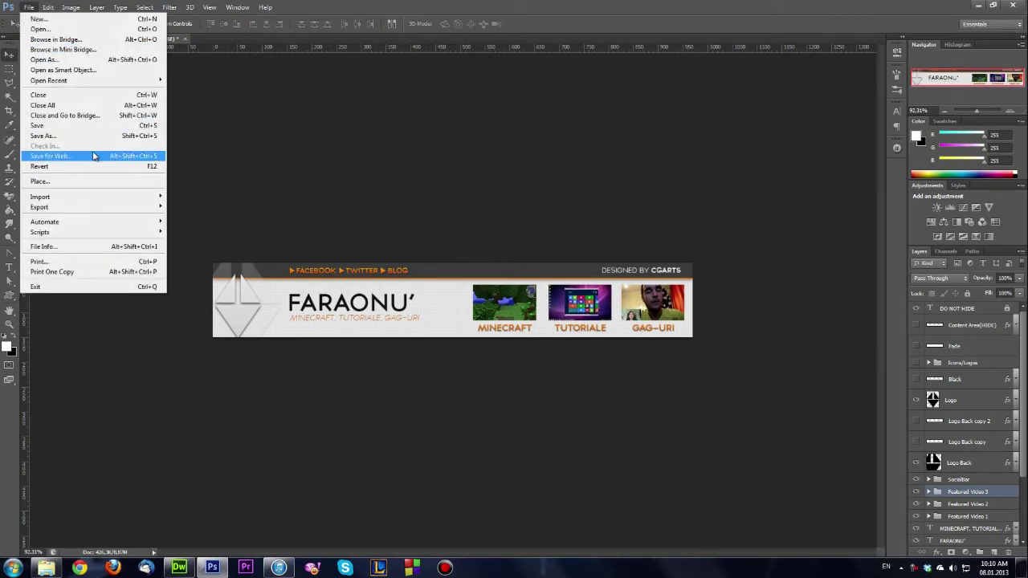
# - Start Save As and browse to the background folder on the Backup (G:) drive
pyautogui.click(86, 137)
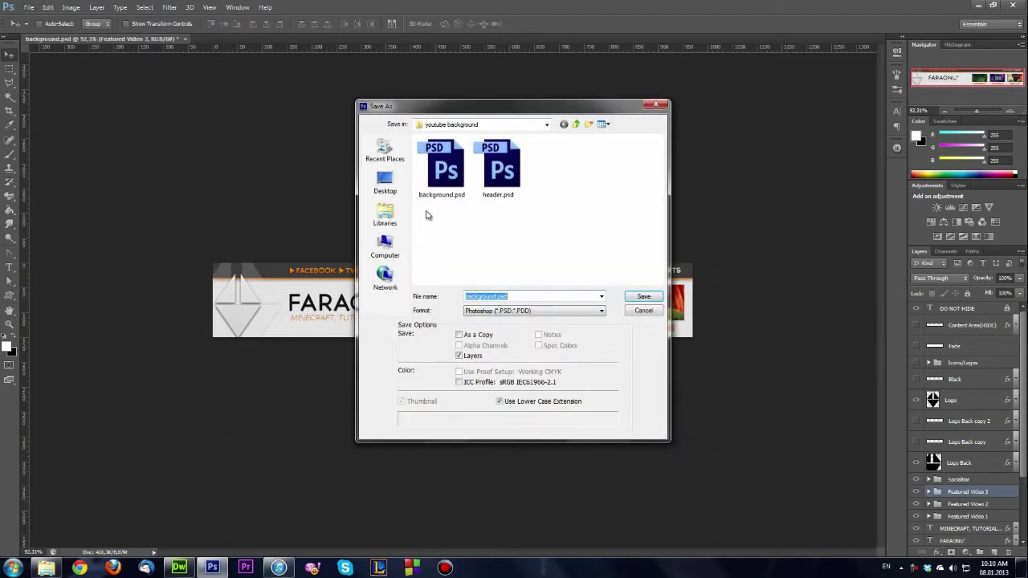
pyautogui.click(394, 248)
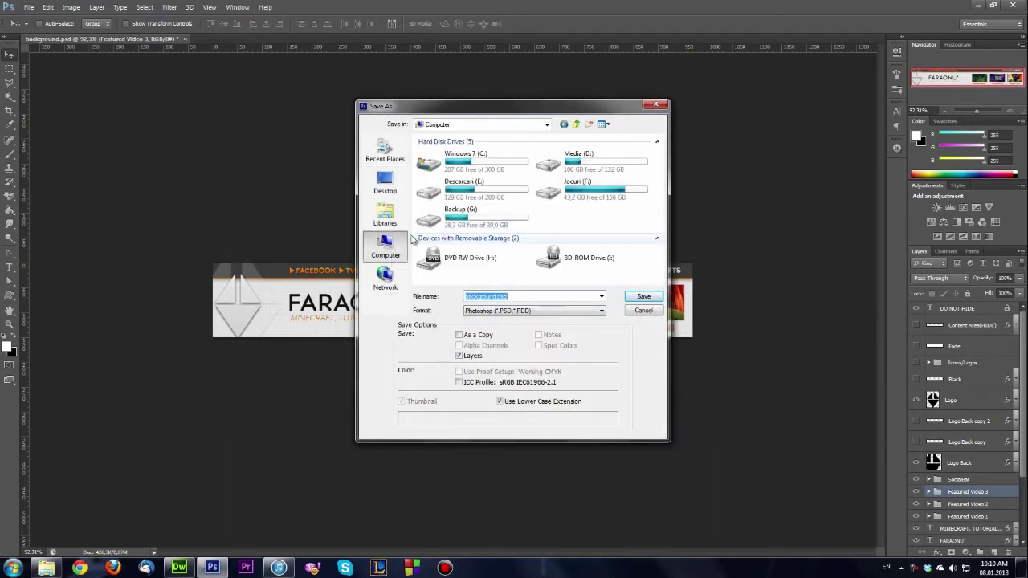
pyautogui.doubleClick(447, 224)
pyautogui.doubleClick(437, 161)
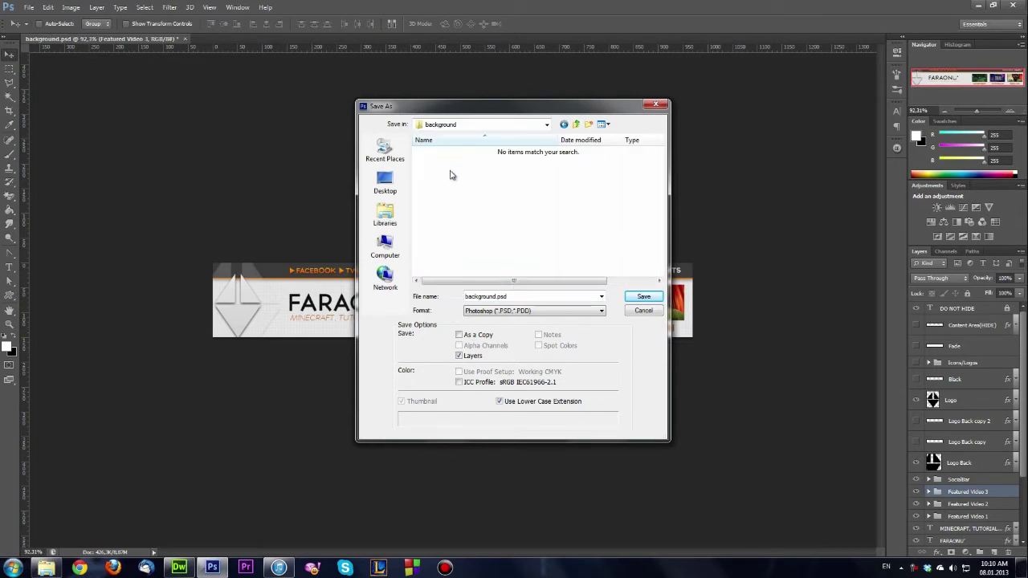
# - Save the banner in PNG format under the header file name, accepting the PNG options
pyautogui.click(531, 311)
pyautogui.click(479, 438)
pyautogui.doubleClick(534, 296)
pyautogui.write('HEADER')
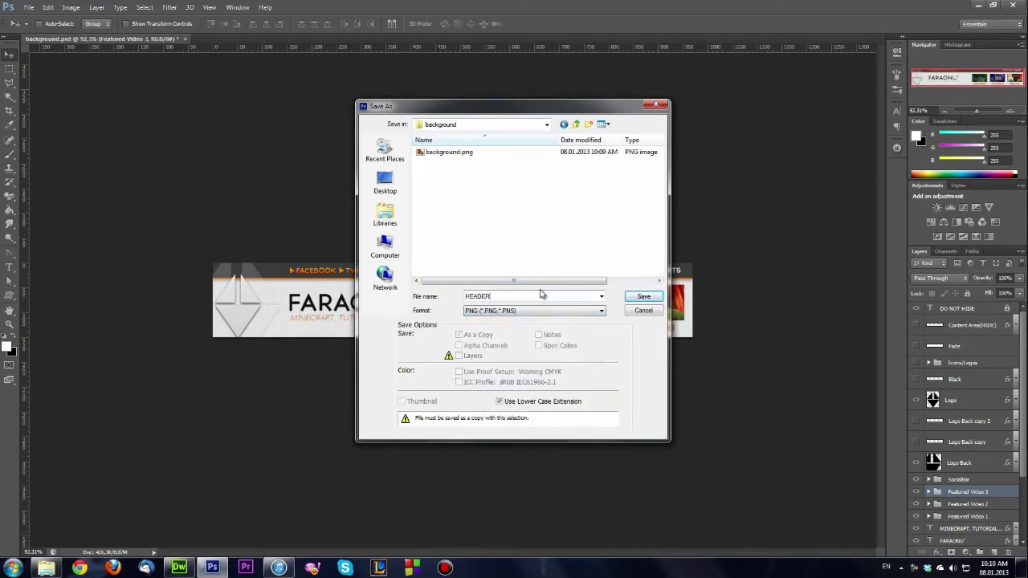
pyautogui.doubleClick(541, 294)
pyautogui.press('BackSpace')
pyautogui.press('Return')
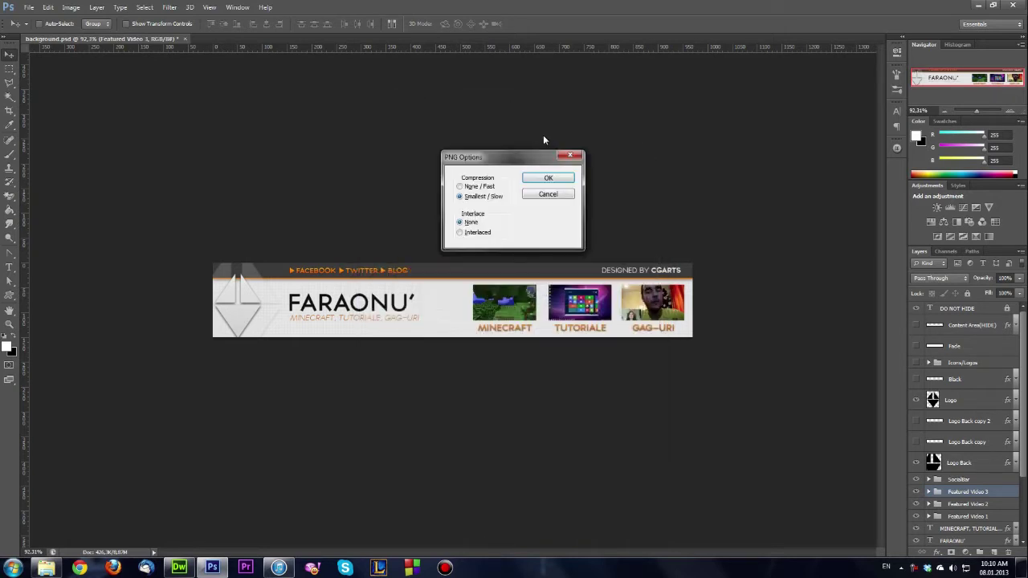
pyautogui.click(543, 178)
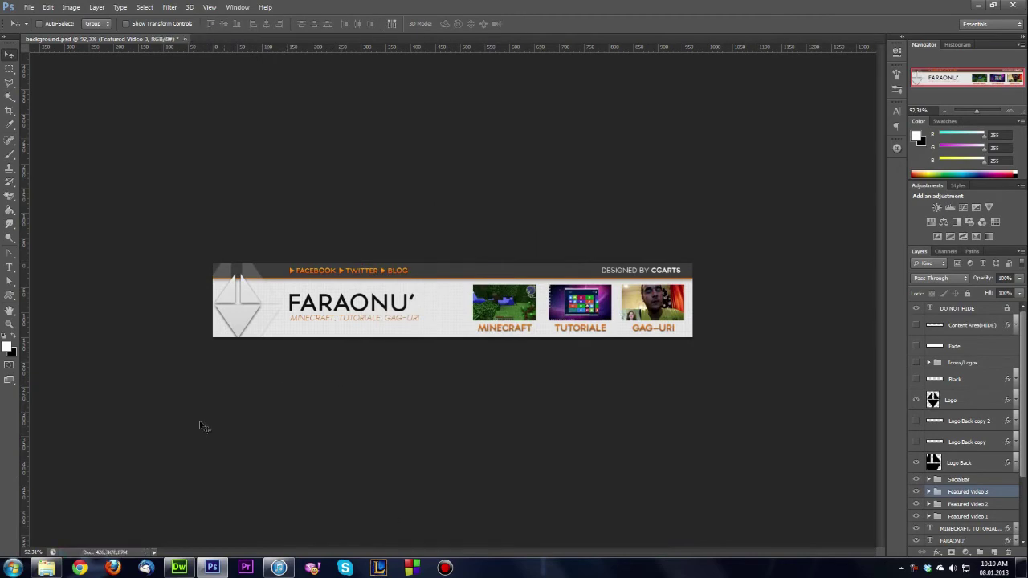
# - Create a new blank HTML page in Dreamweaver and show it in Design view
pyautogui.click(178, 568)
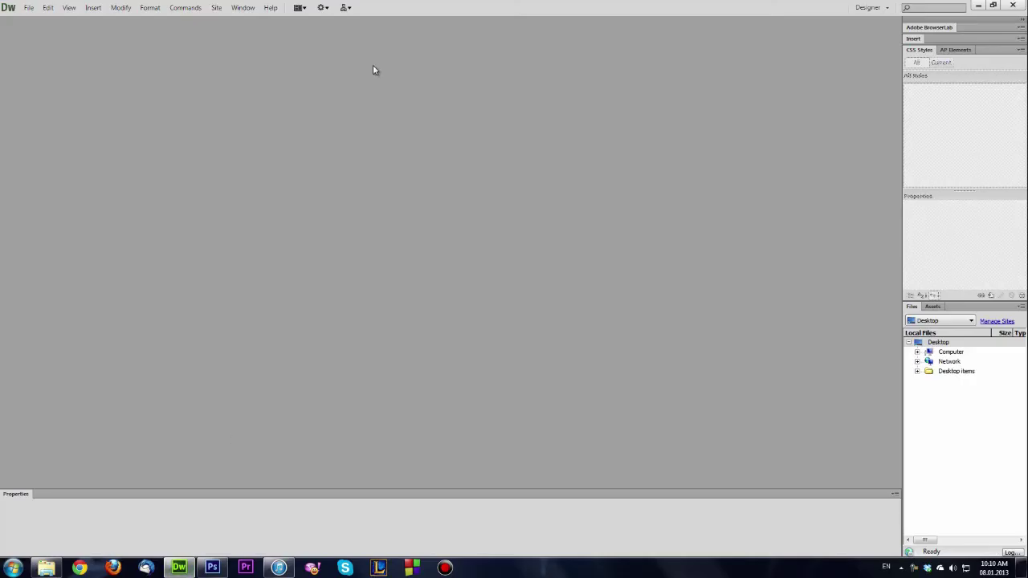
pyautogui.click(28, 8)
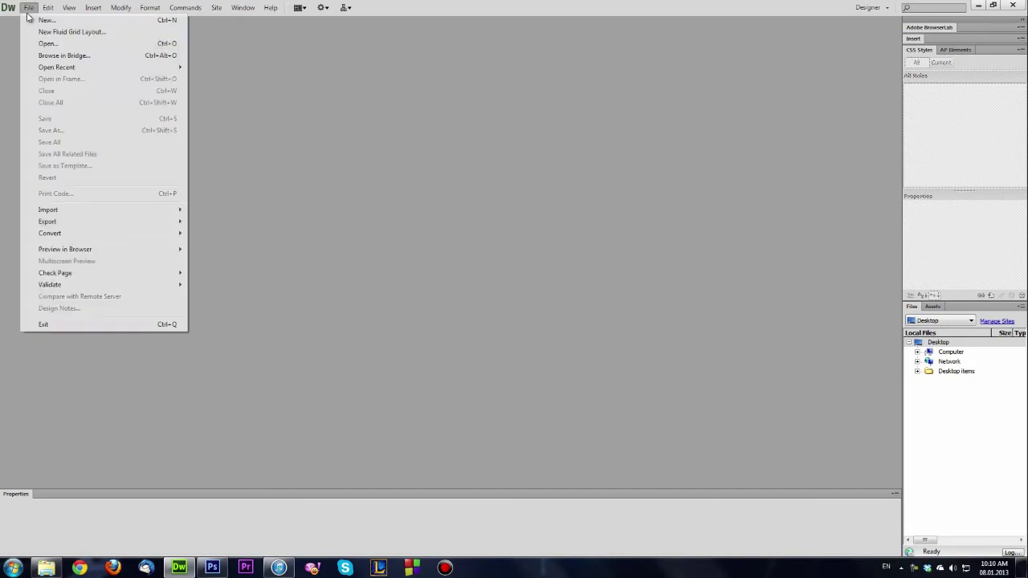
pyautogui.click(36, 22)
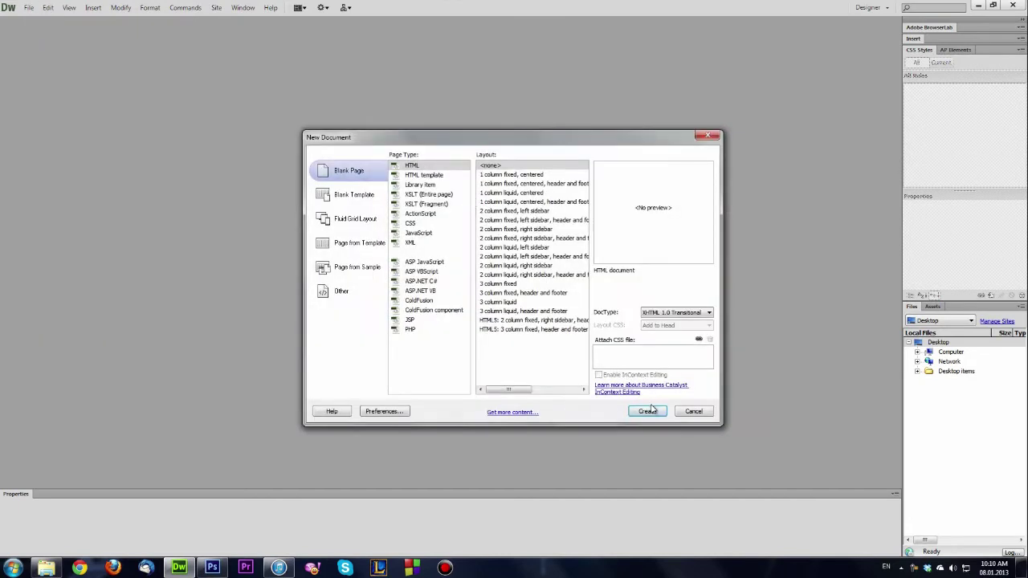
pyautogui.click(644, 407)
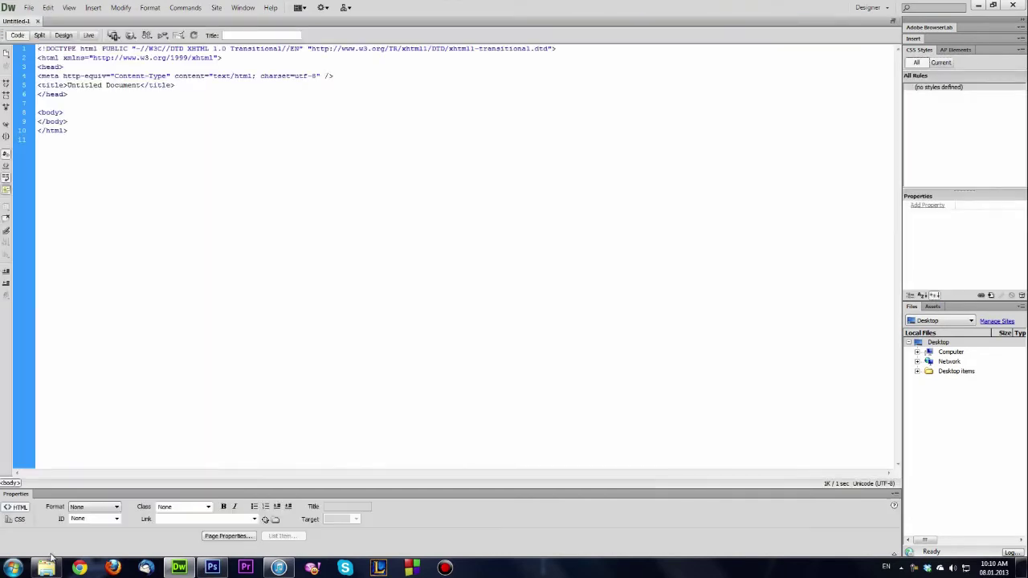
pyautogui.click(62, 36)
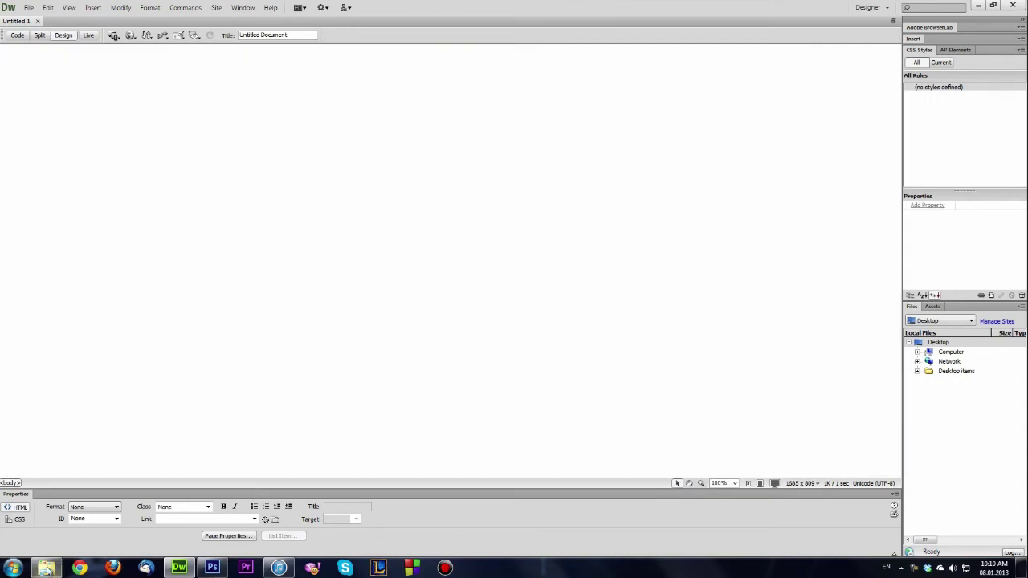
# - Drag header.png from the background folder onto the new page
pyautogui.click(45, 567)
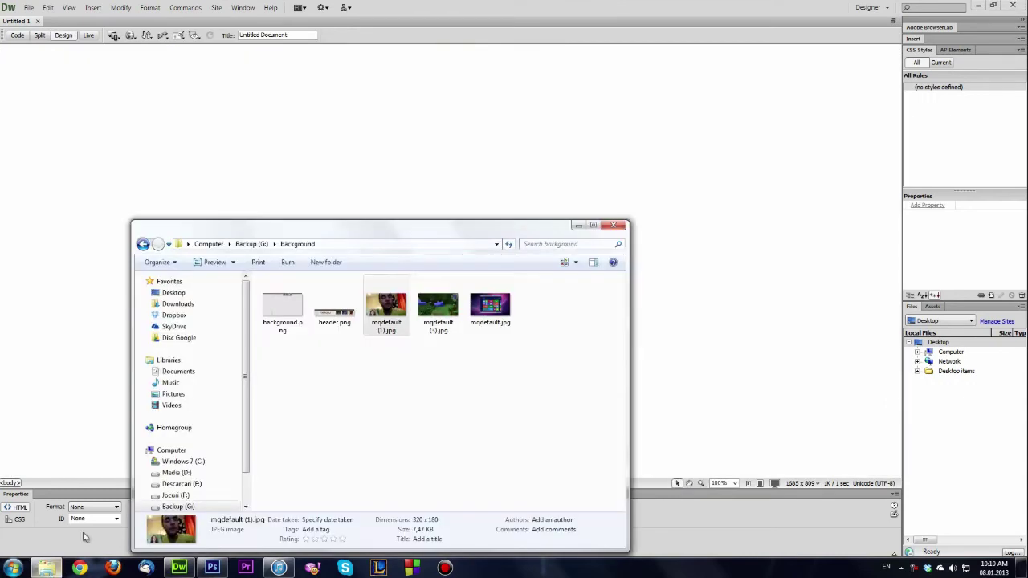
pyautogui.click(334, 309)
pyautogui.moveTo(221, 194); pyautogui.dragTo(168, 142)
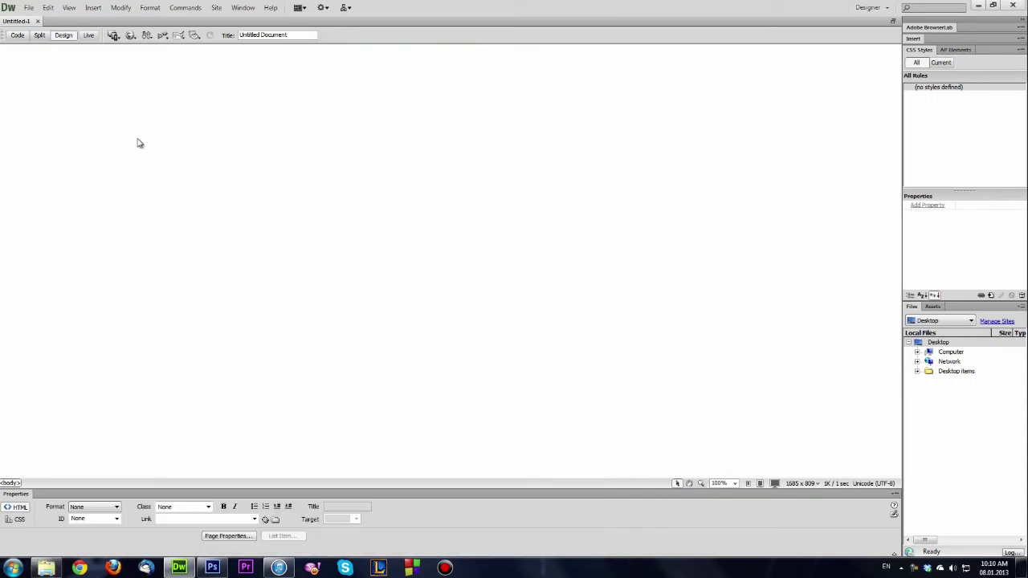
# - Confirm the 970 × 150 header.png insertion and select the Rectangle Hotspot tool
pyautogui.click(612, 246)
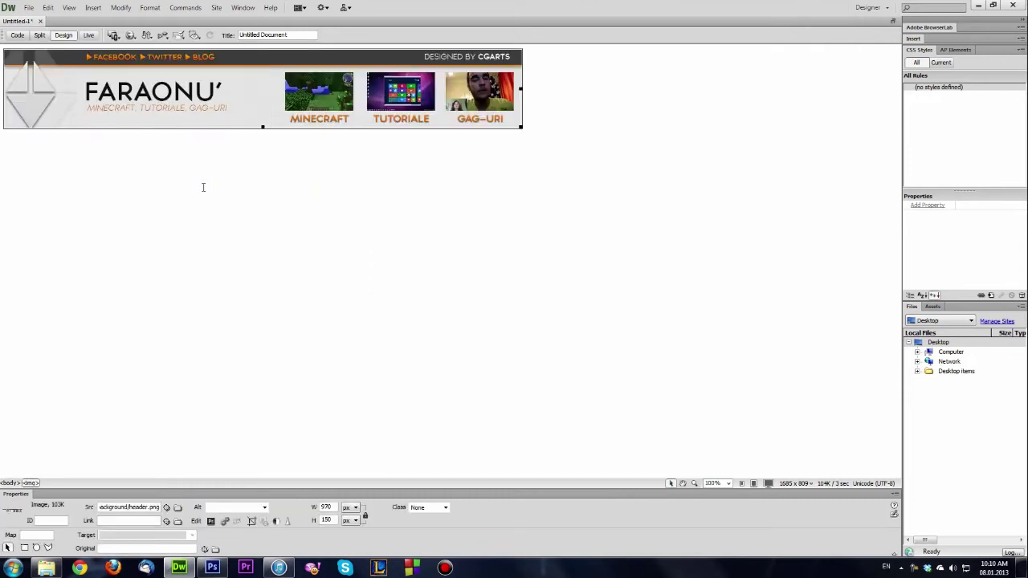
pyautogui.doubleClick(566, 5)
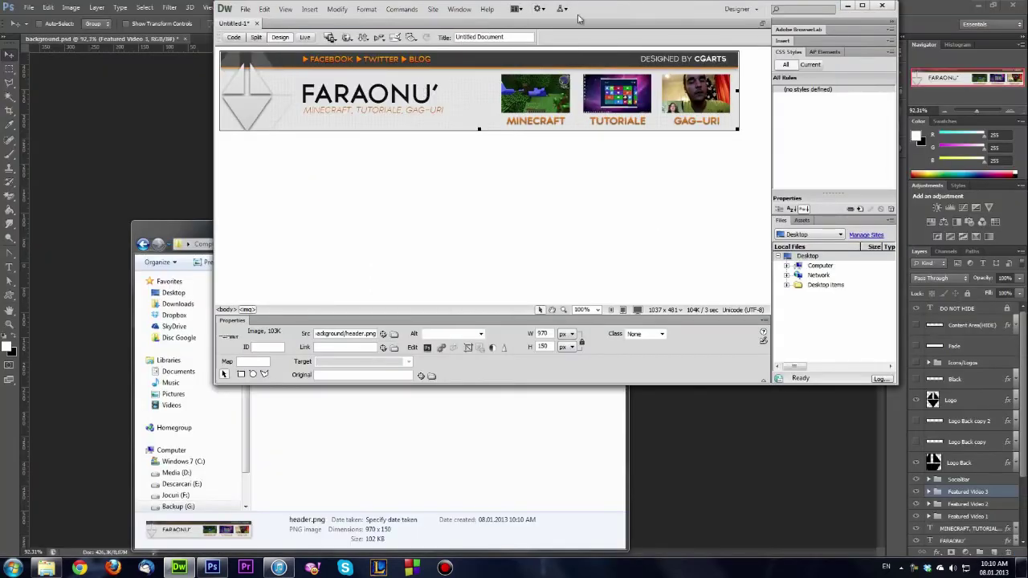
pyautogui.moveTo(626, 14); pyautogui.dragTo(592, 1)
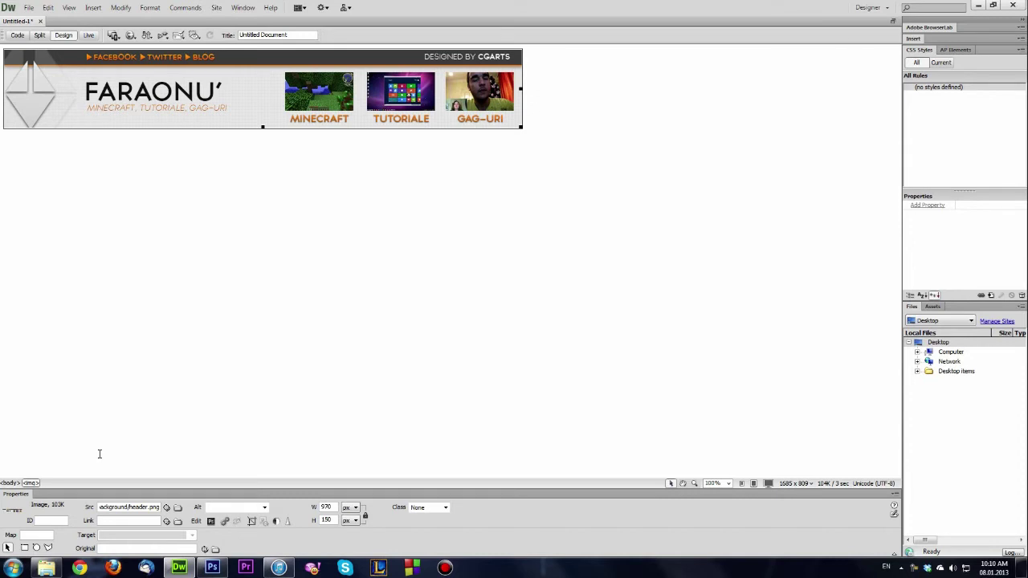
pyautogui.click(25, 548)
pyautogui.click(242, 8)
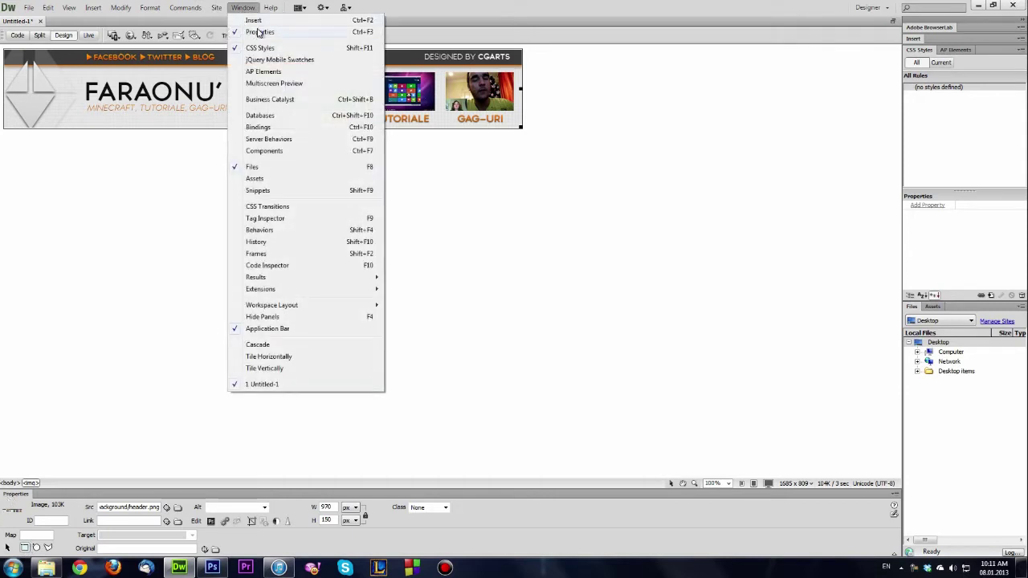
pyautogui.click(399, 6)
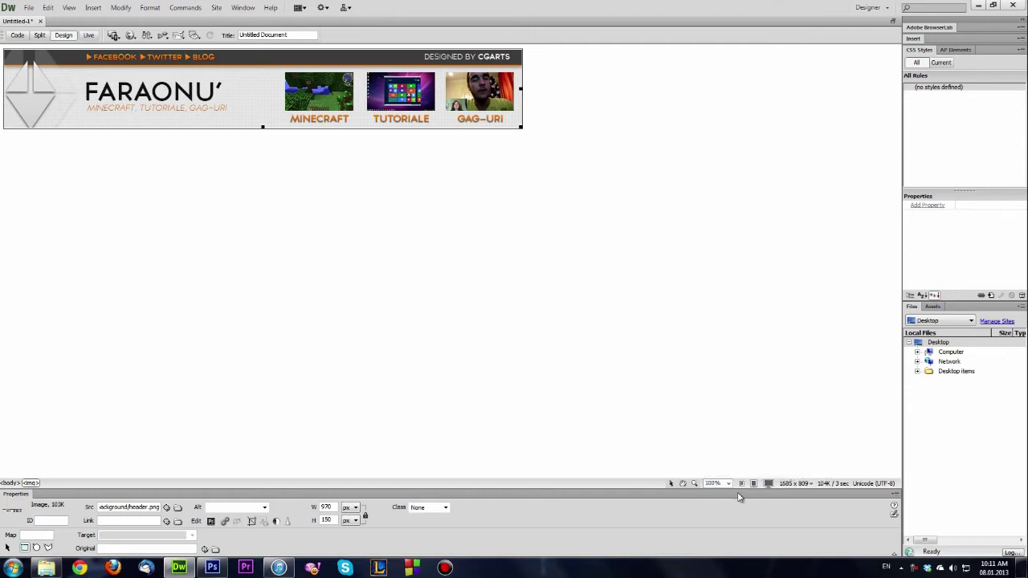
pyautogui.click(730, 484)
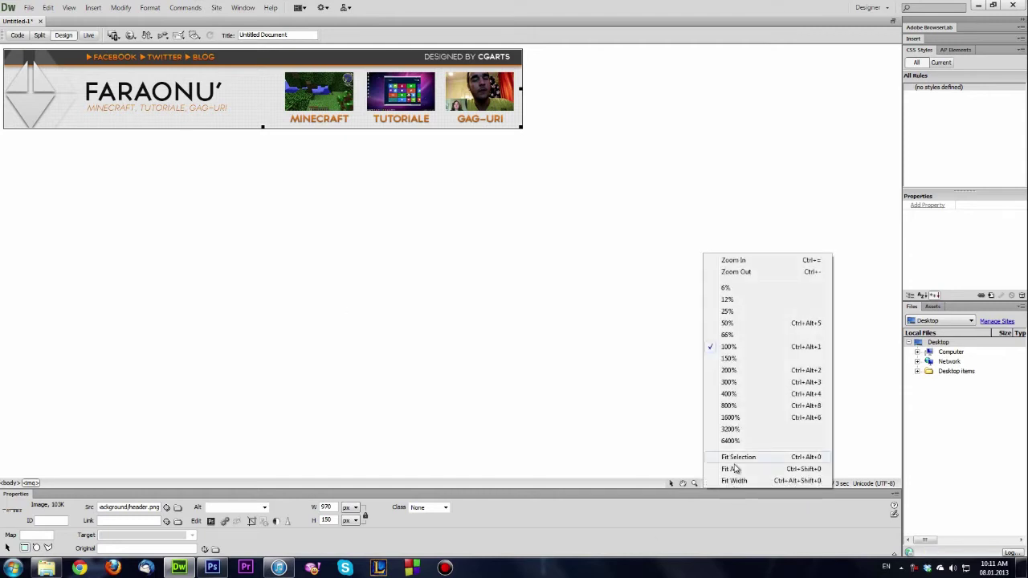
# - Zoom to 400% and draw a rectangle hotspot over the FACEBOOK label
pyautogui.click(730, 393)
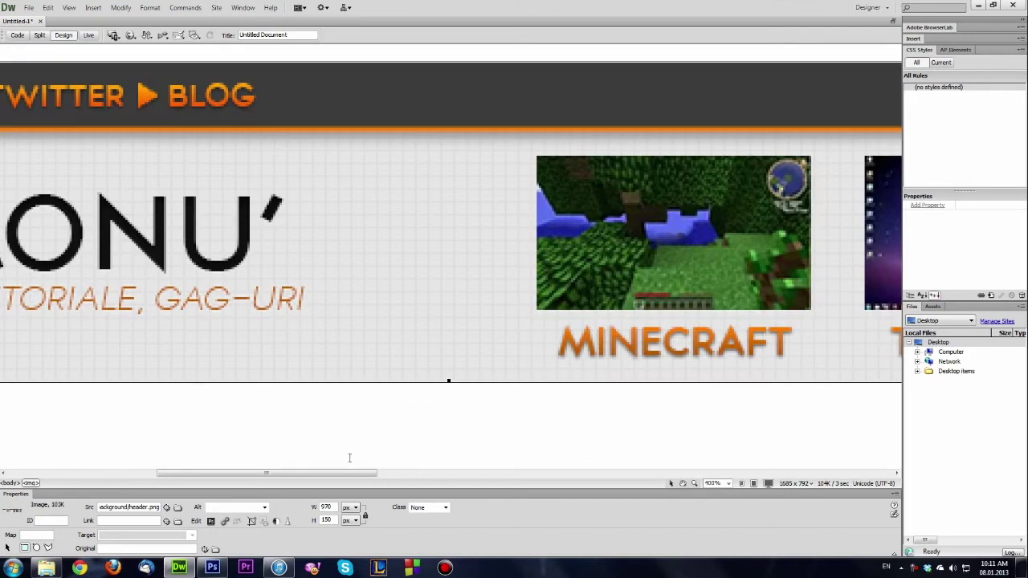
pyautogui.hscroll(5, 333, 420)
pyautogui.hscroll(-10, 328, 381)
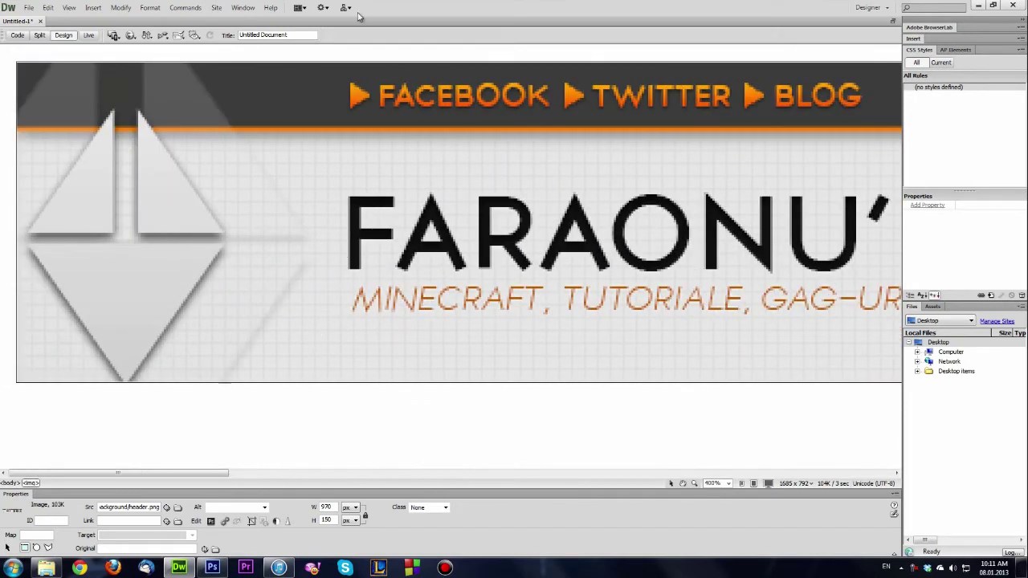
pyautogui.moveTo(341, 62); pyautogui.dragTo(556, 123)
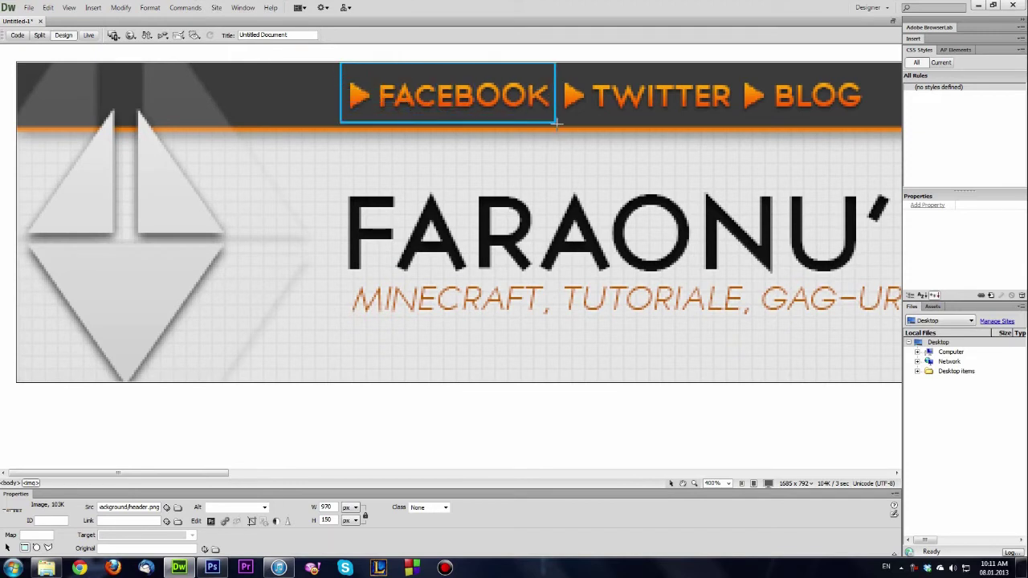
pyautogui.moveTo(556, 123); pyautogui.dragTo(557, 125)
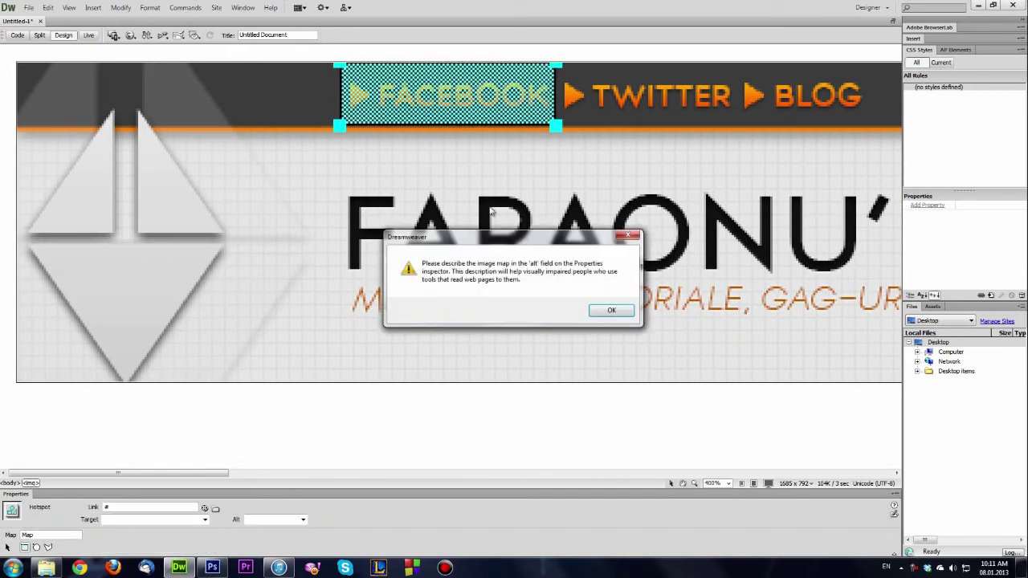
pyautogui.click(618, 313)
pyautogui.write('http://facebook.com/')
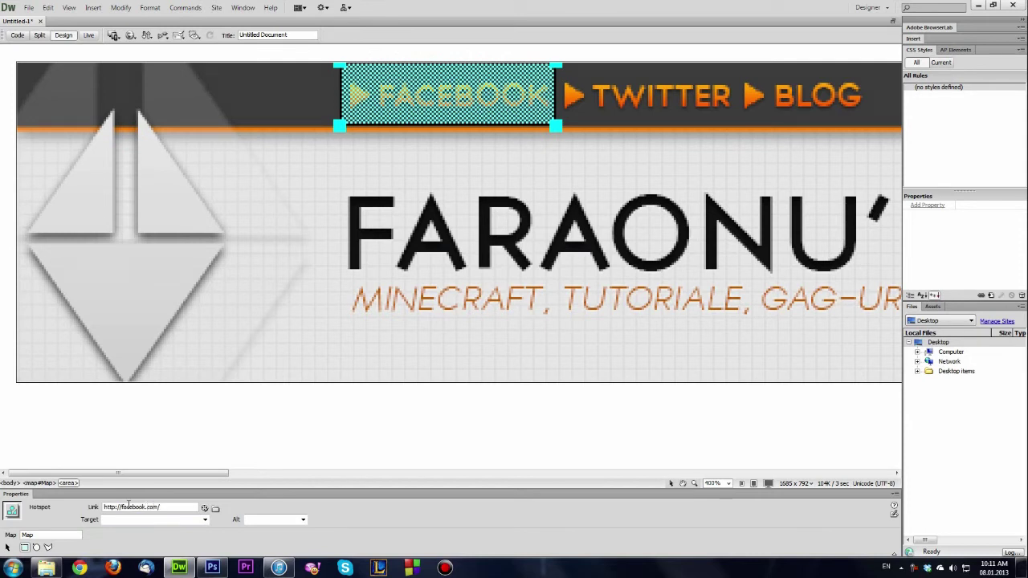
# - Link the hotspot to the Facebook profile URL with target _blank
pyautogui.write('c')
pyautogui.write('gon')
pyautogui.click(204, 520)
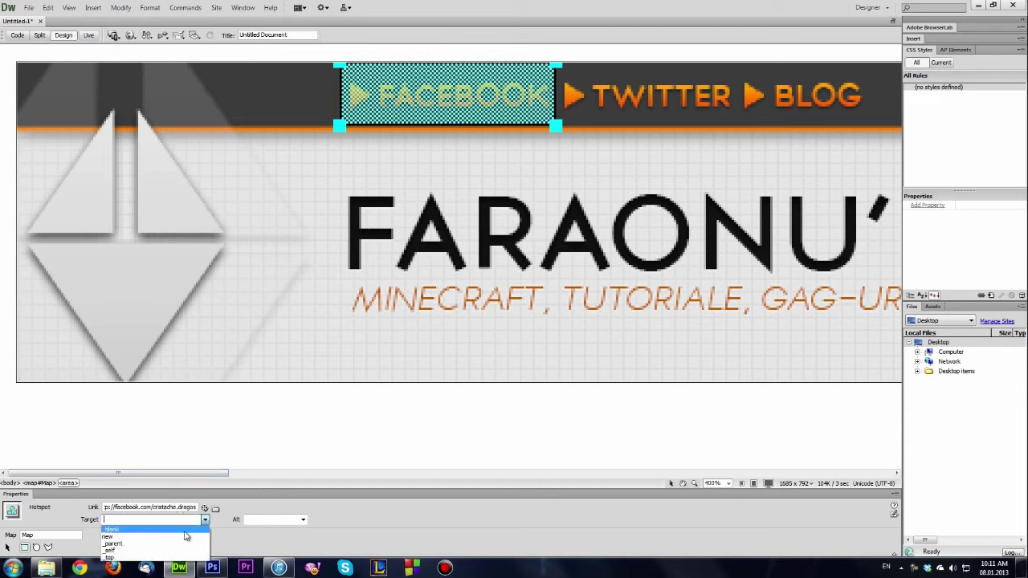
pyautogui.click(170, 530)
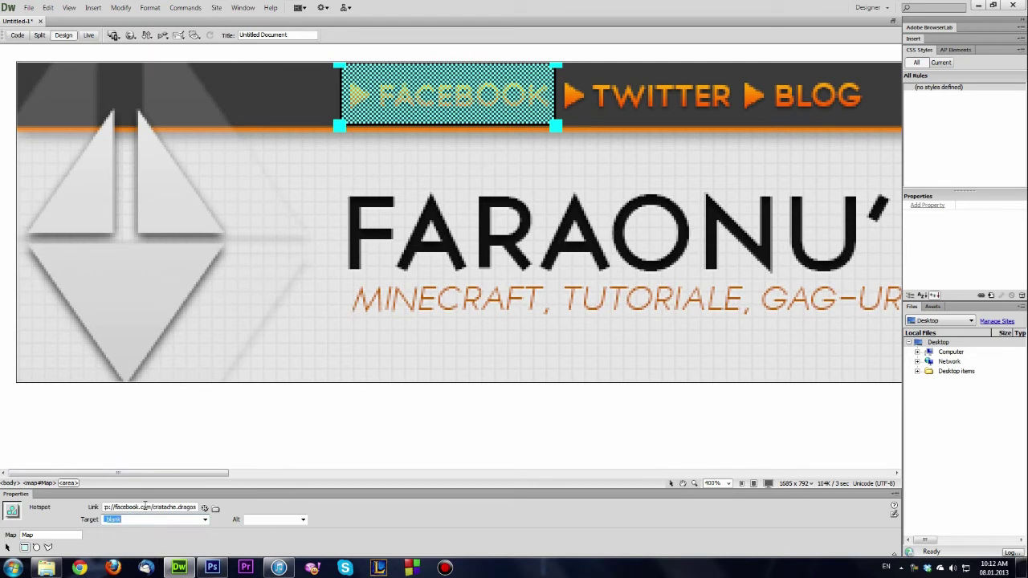
# - Add a hotspot over TWITTER with its link opening in _blank
pyautogui.moveTo(217, 473); pyautogui.dragTo(293, 473)
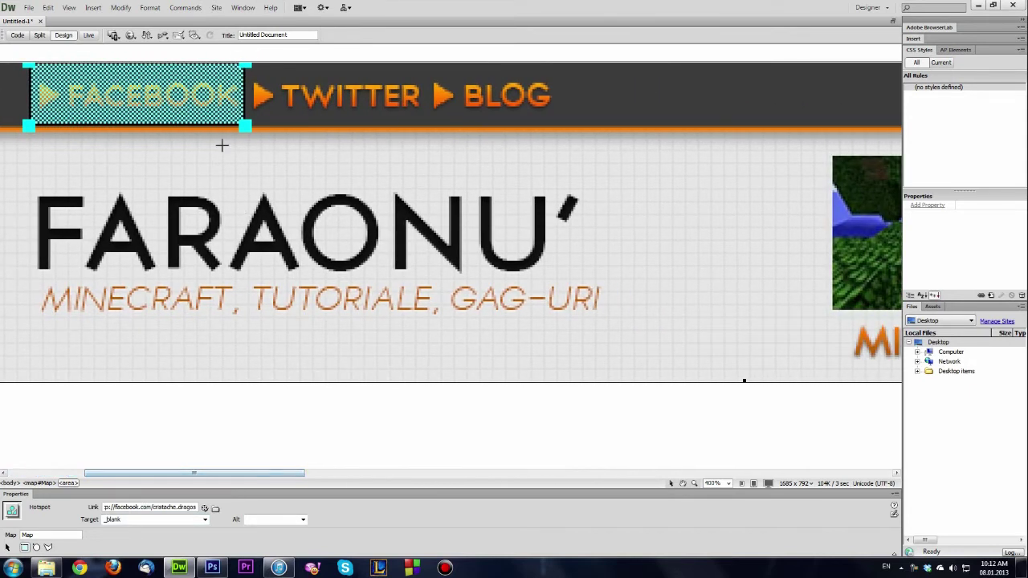
pyautogui.moveTo(425, 62); pyautogui.dragTo(245, 127)
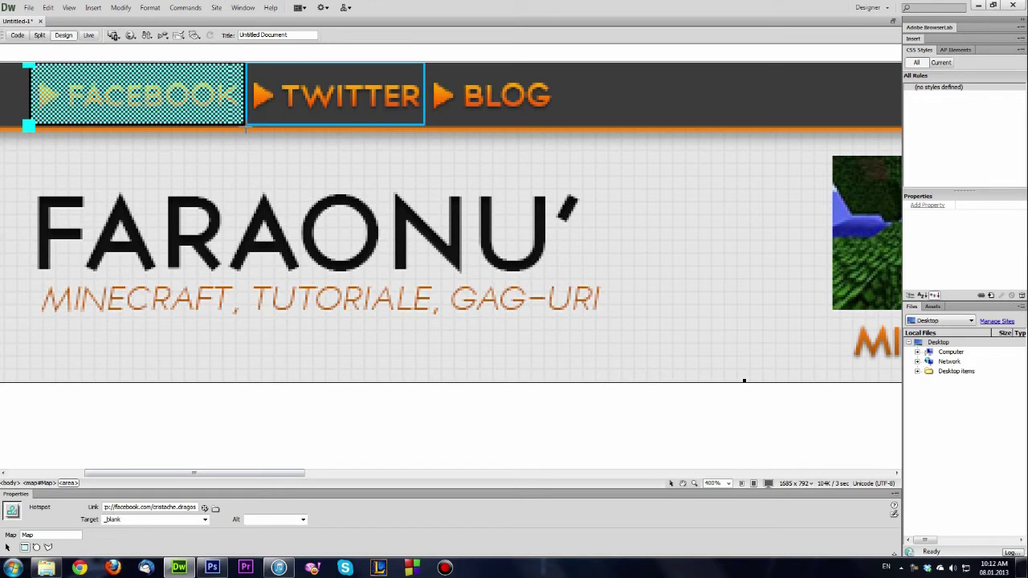
pyautogui.moveTo(245, 127); pyautogui.dragTo(248, 131)
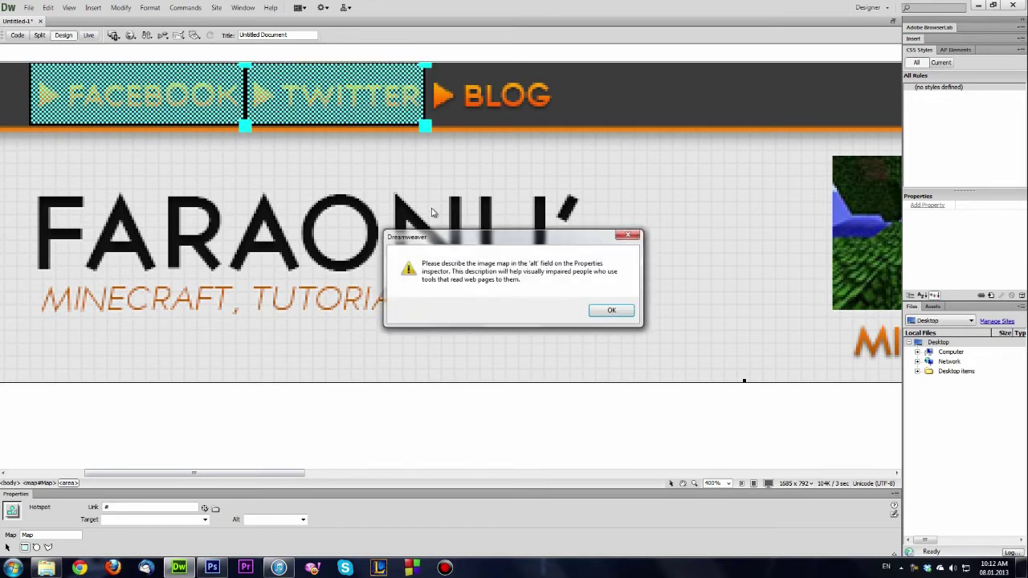
pyautogui.click(618, 314)
pyautogui.doubleClick(118, 507)
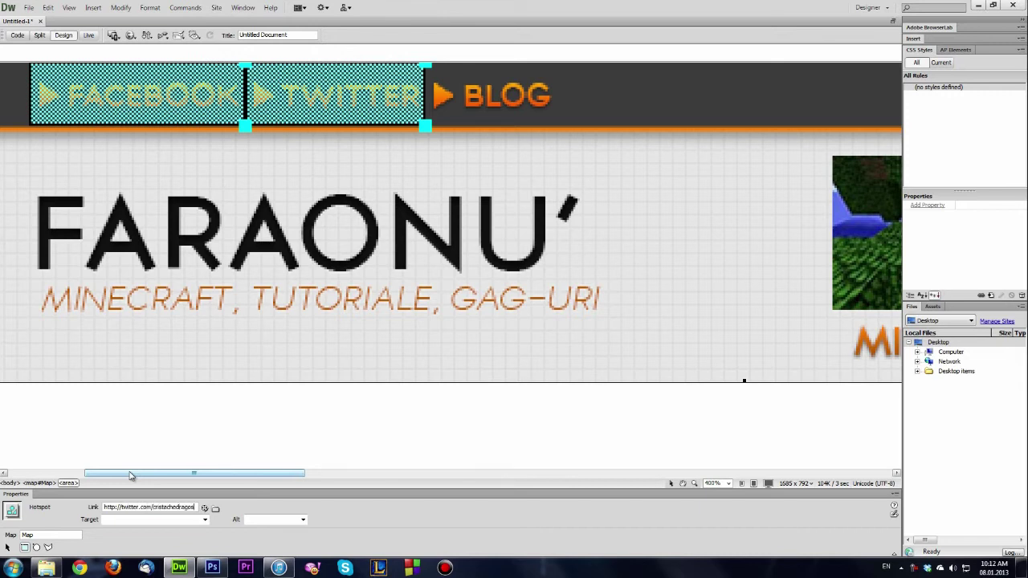
pyautogui.click(204, 521)
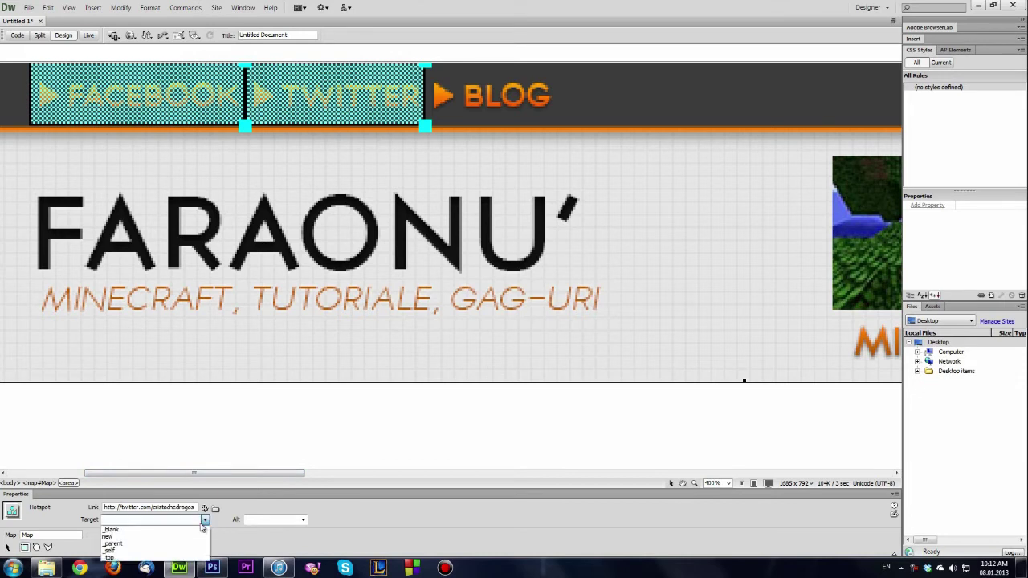
pyautogui.click(111, 529)
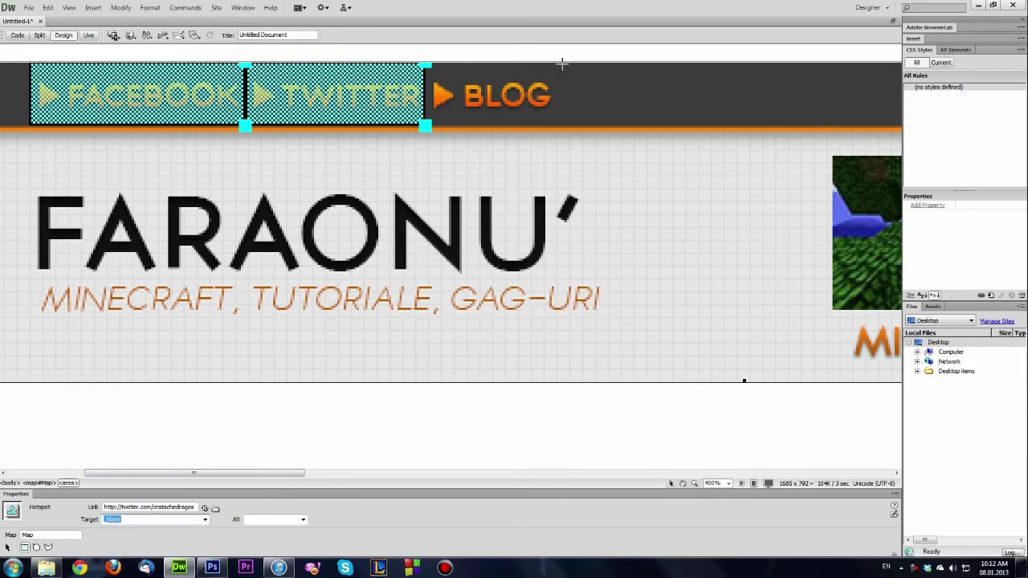
pyautogui.moveTo(560, 63); pyautogui.dragTo(424, 126)
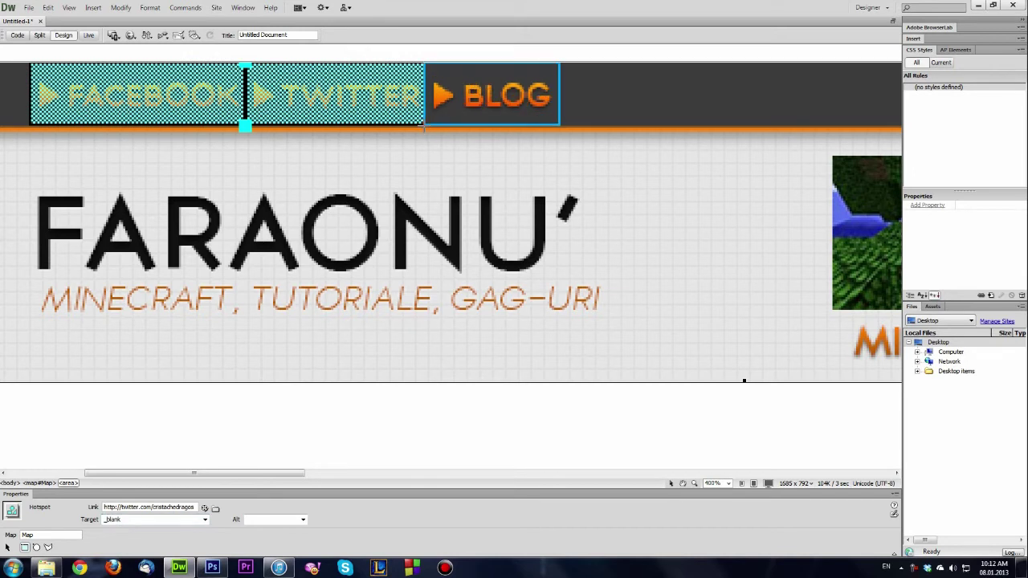
pyautogui.moveTo(424, 127); pyautogui.dragTo(425, 127)
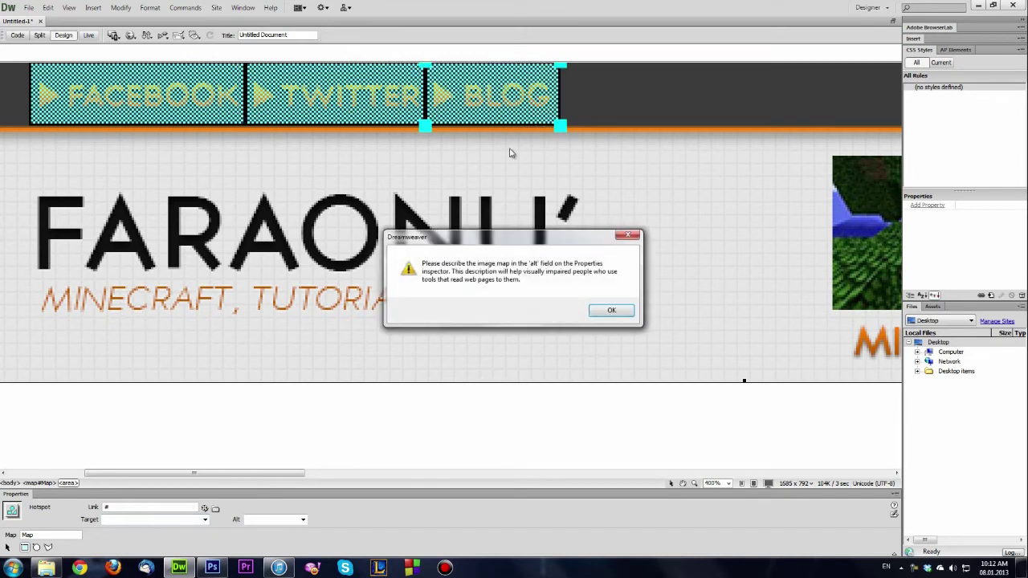
pyautogui.click(598, 310)
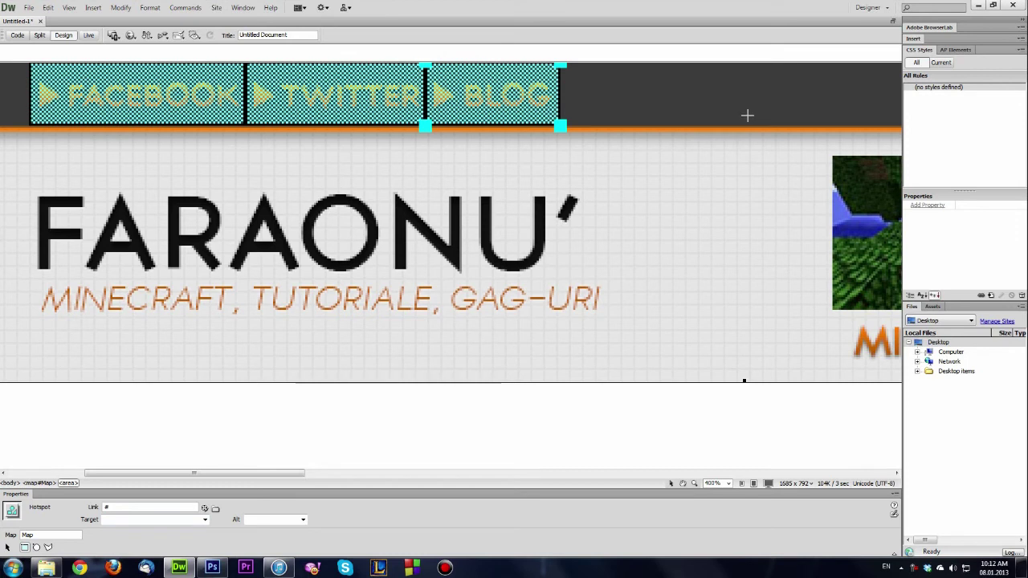
pyautogui.doubleClick(106, 508)
pyautogui.write('http://scraftblog.info')
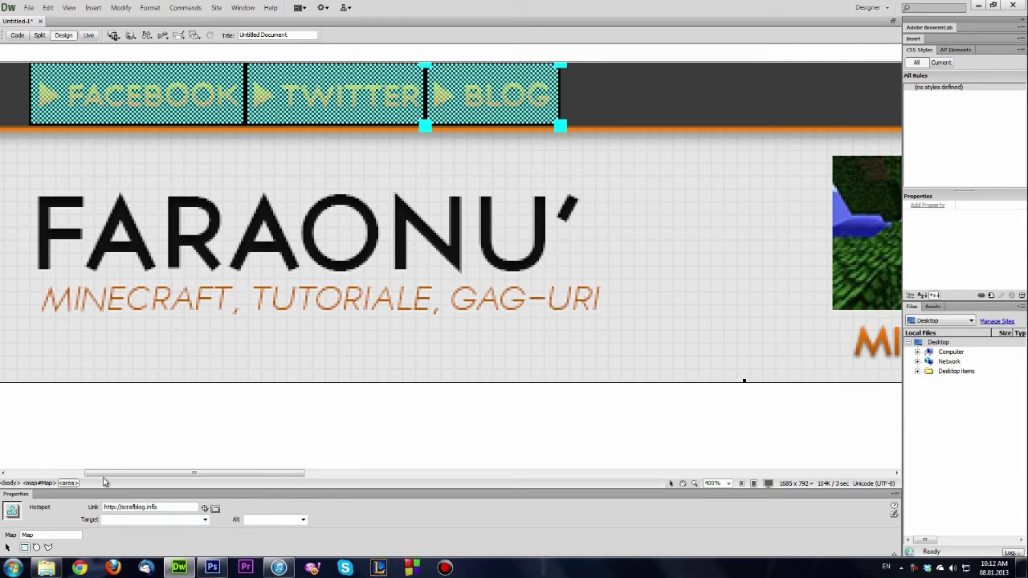
pyautogui.click(205, 520)
pyautogui.click(193, 530)
pyautogui.click(188, 520)
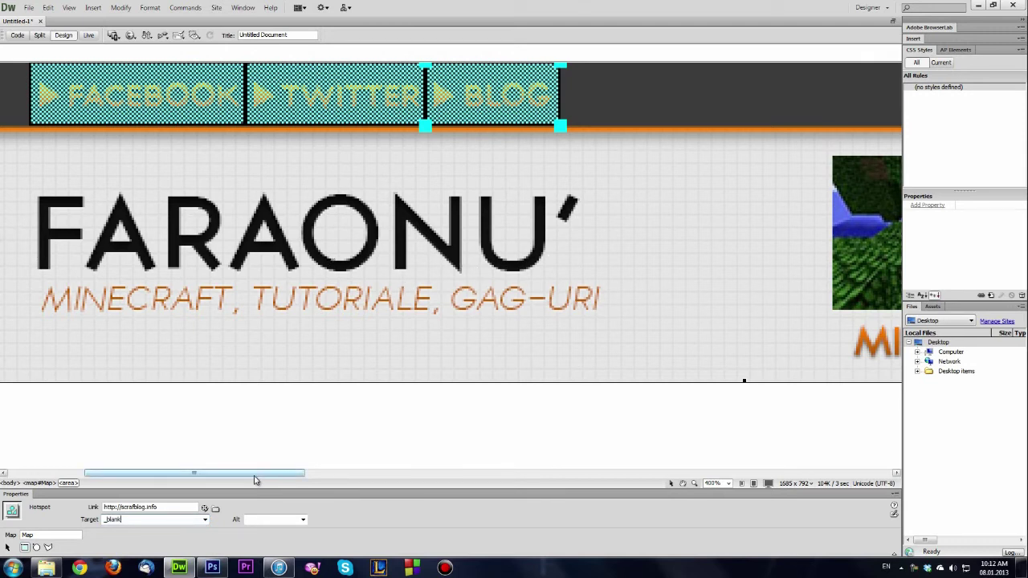
pyautogui.moveTo(265, 473); pyautogui.dragTo(238, 474)
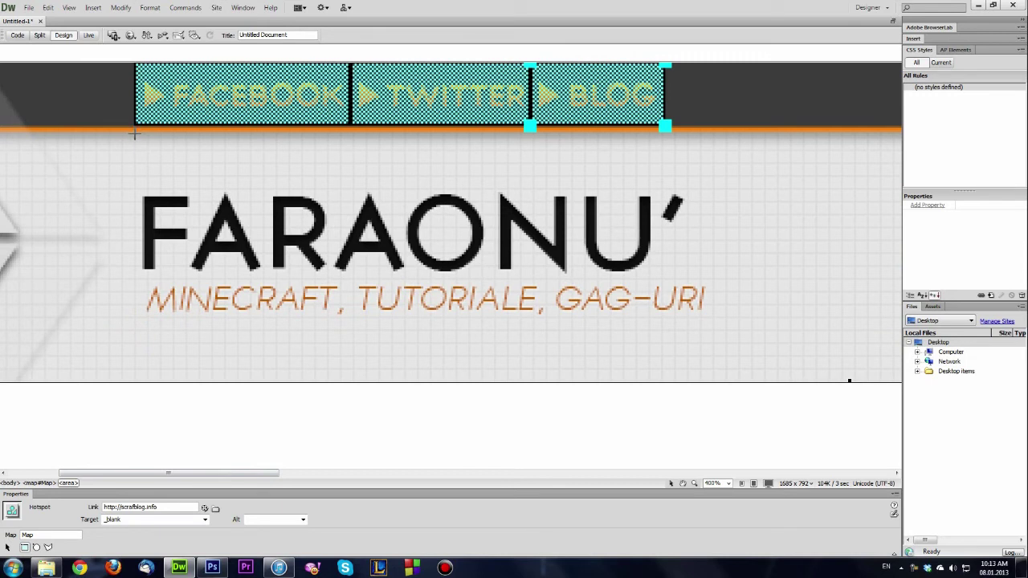
# - Draw a rectangle hotspot covering the FARAONU' title
pyautogui.moveTo(134, 133); pyautogui.dragTo(723, 326)
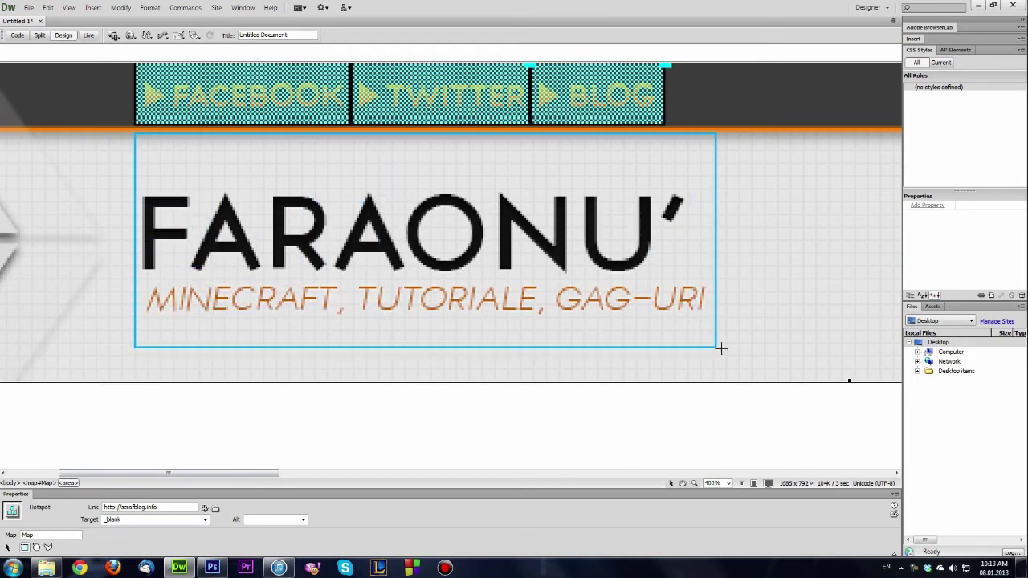
pyautogui.moveTo(723, 327)
pyautogui.mouseDown()
pyautogui.moveTo(697, 317)
pyautogui.moveTo(714, 319)
pyautogui.moveTo(722, 383)
pyautogui.mouseUp()
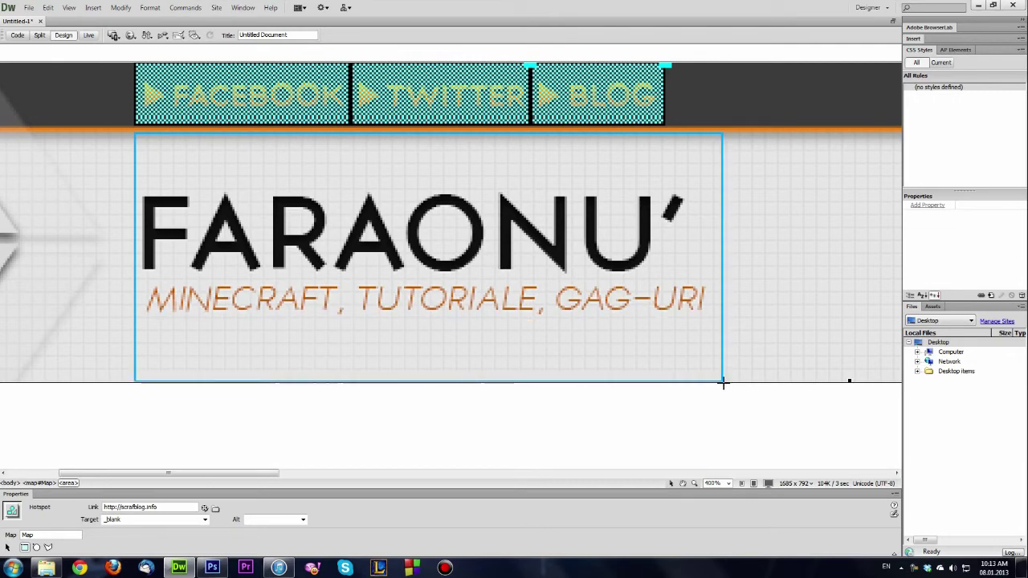
pyautogui.moveTo(722, 383); pyautogui.dragTo(724, 383)
pyautogui.click(613, 314)
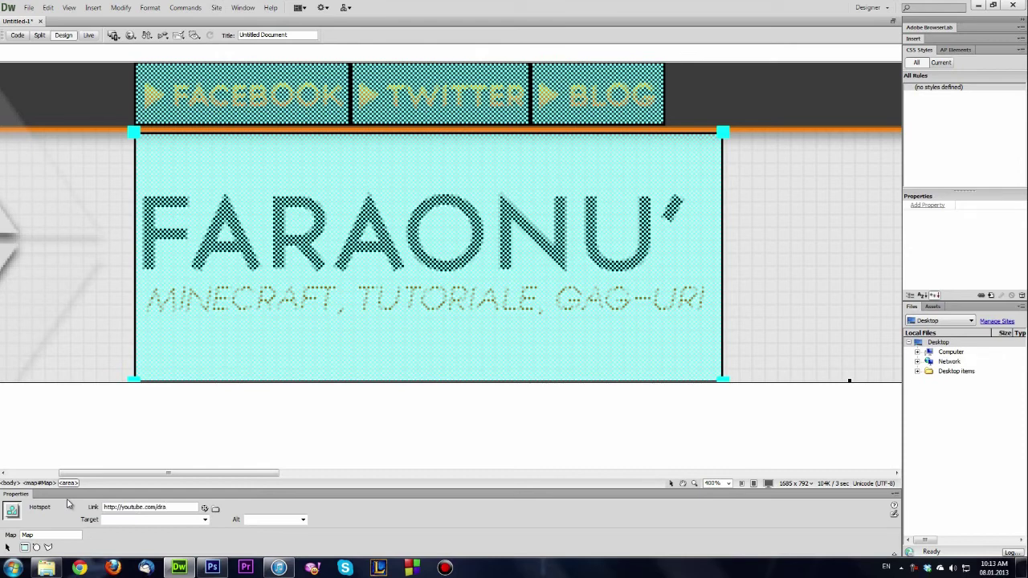
# - Enter the YouTube channel URL in the title hotspot's Link field
pyautogui.write('gosshadow')
pyautogui.click(278, 520)
pyautogui.moveTo(201, 472)
pyautogui.mouseDown()
pyautogui.moveTo(355, 467)
pyautogui.moveTo(381, 454)
pyautogui.moveTo(373, 469)
pyautogui.mouseUp()
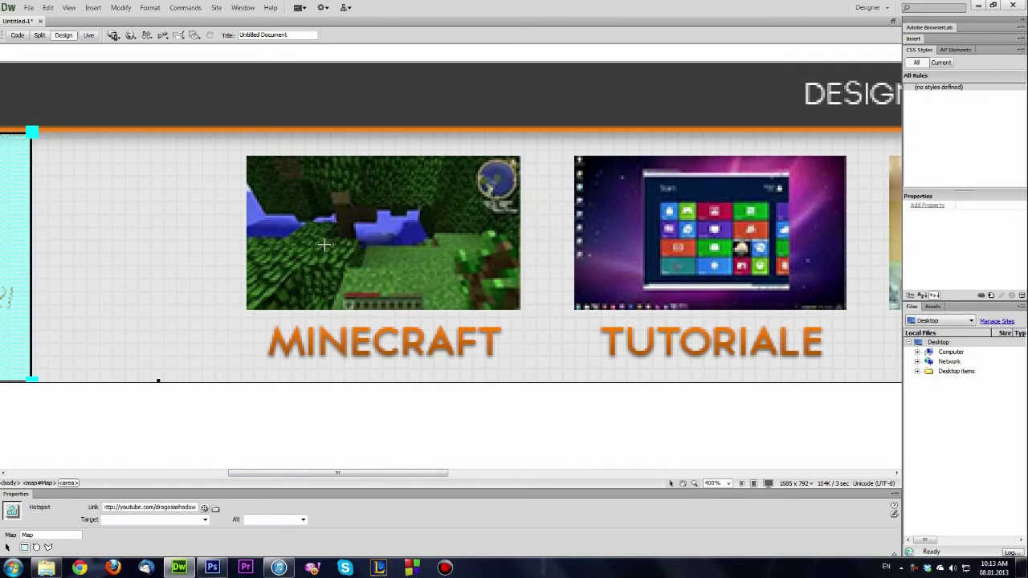
pyautogui.moveTo(355, 474); pyautogui.dragTo(427, 456)
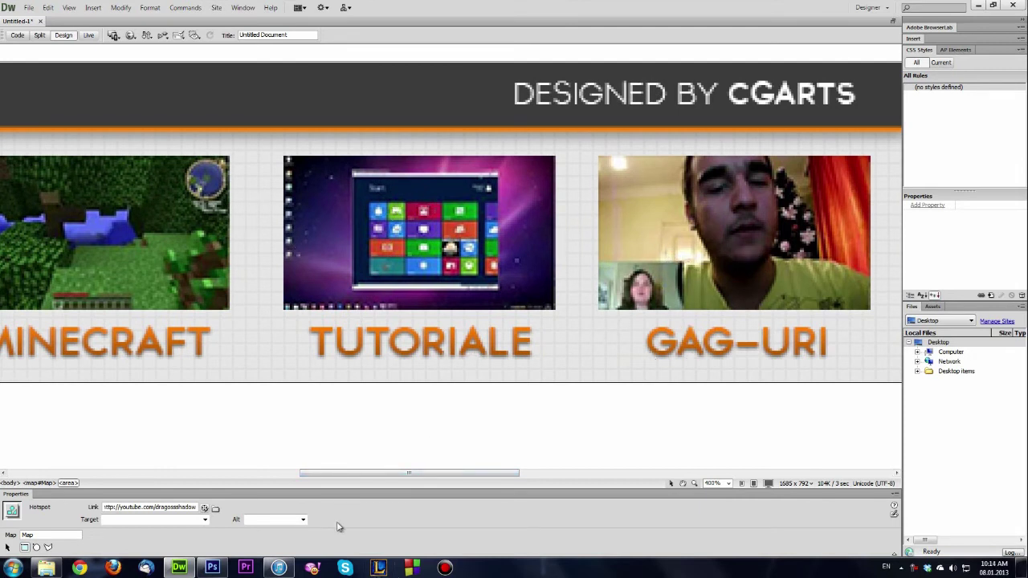
pyautogui.moveTo(305, 474); pyautogui.dragTo(263, 474)
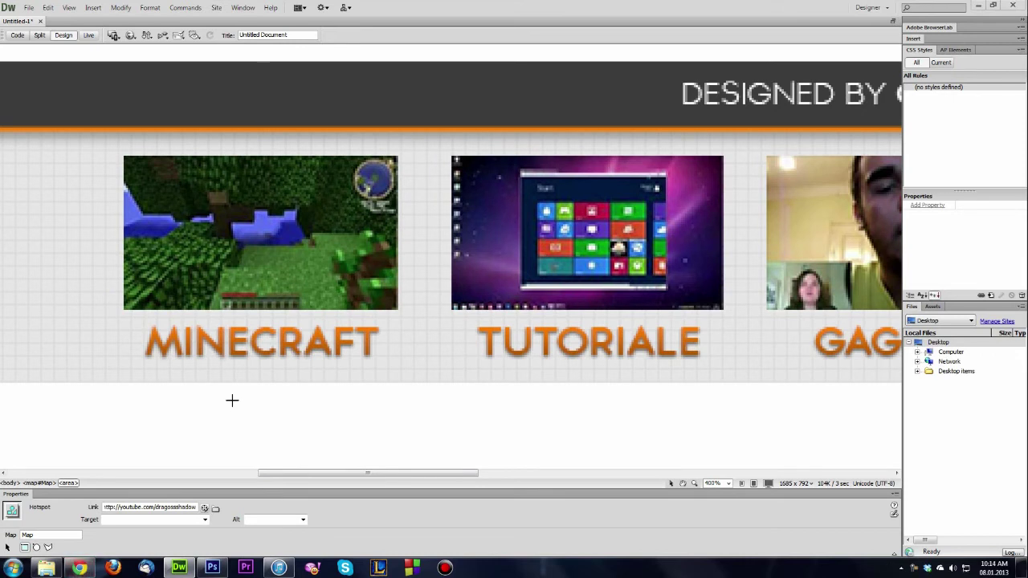
pyautogui.click(80, 568)
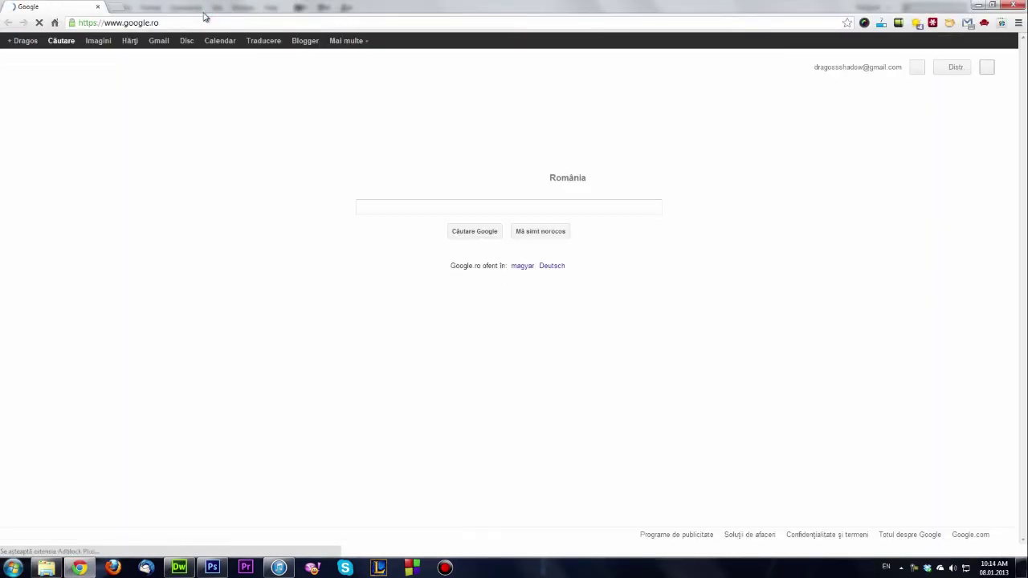
# - Load youtube.com in the browser and go to the user's own channel
pyautogui.moveTo(205, 16); pyautogui.dragTo(350, 56)
pyautogui.click(350, 71)
pyautogui.write('youtube')
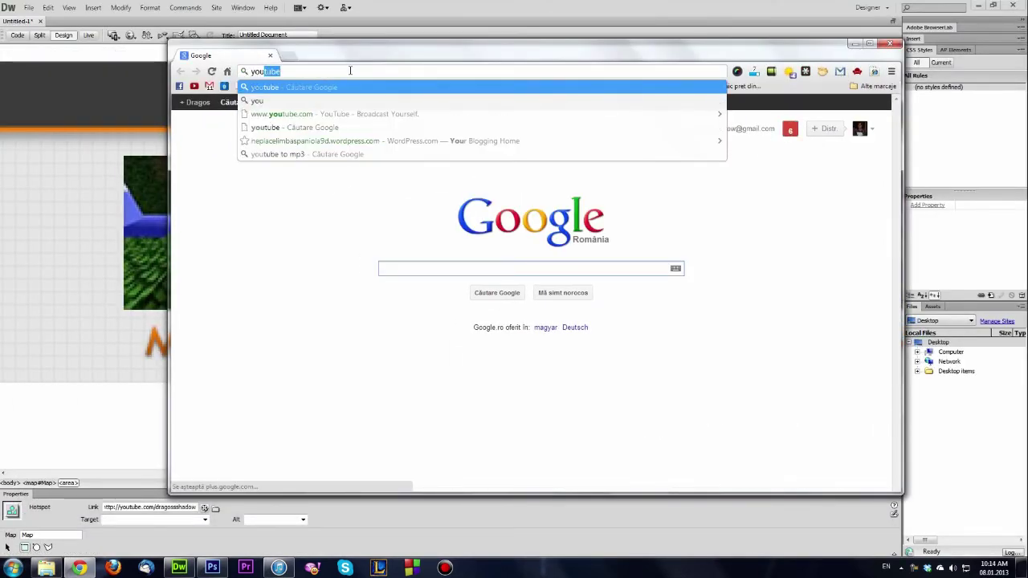
pyautogui.press('Down')
pyautogui.press('Return')
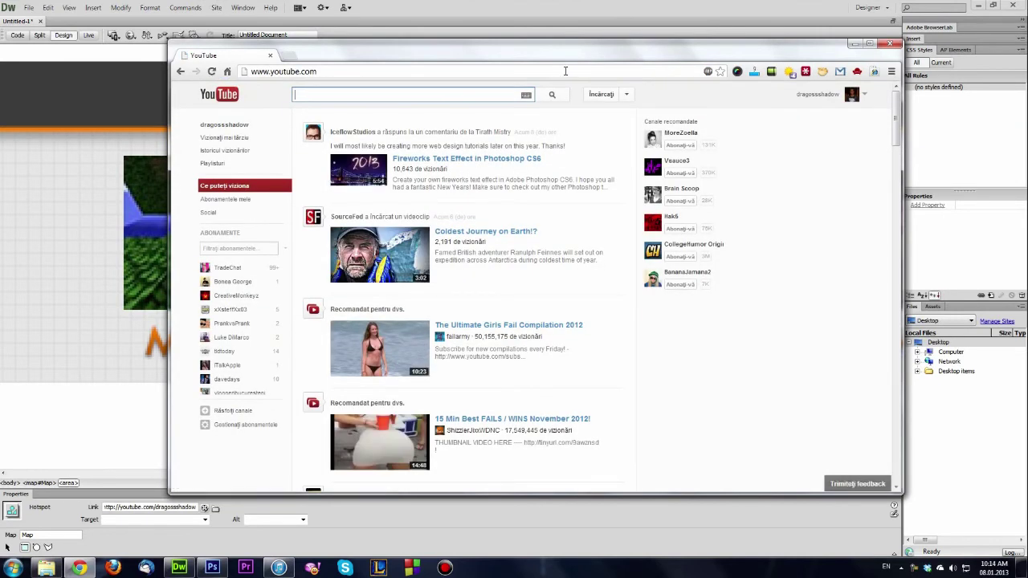
pyautogui.click(861, 96)
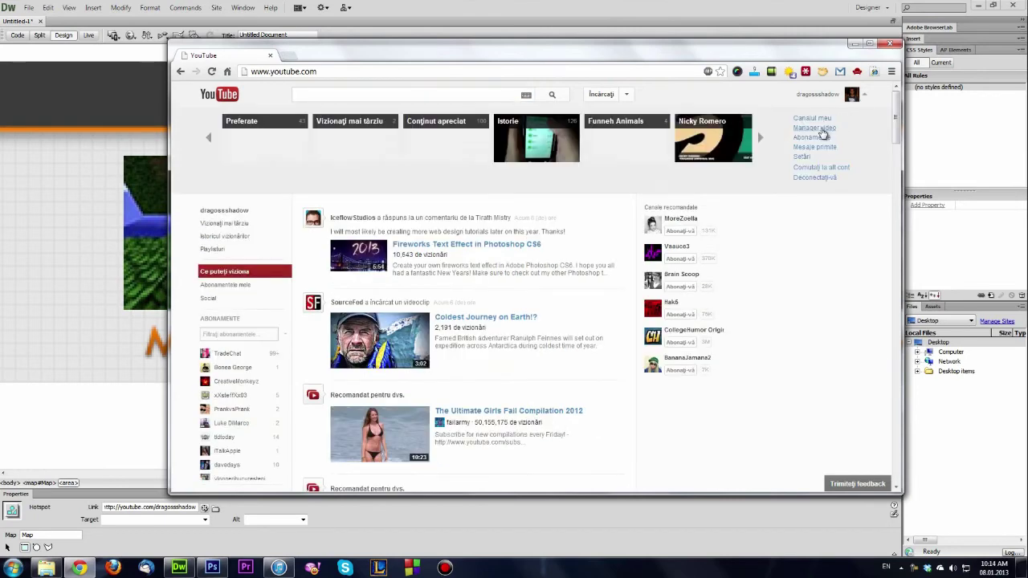
pyautogui.click(811, 118)
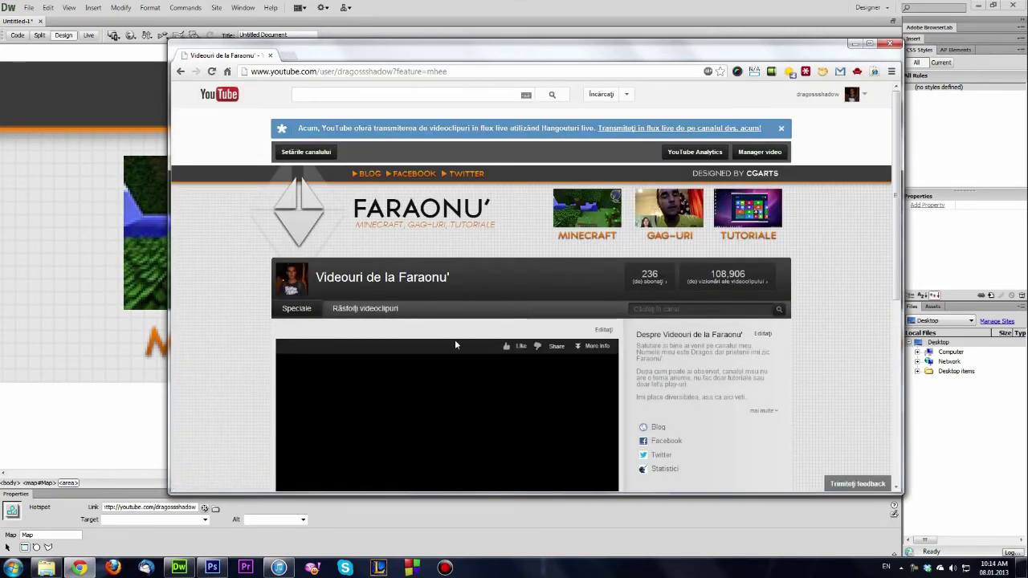
# - Search the channel for minecraft and copy the results page address
pyautogui.scroll(-1, 651, 279)
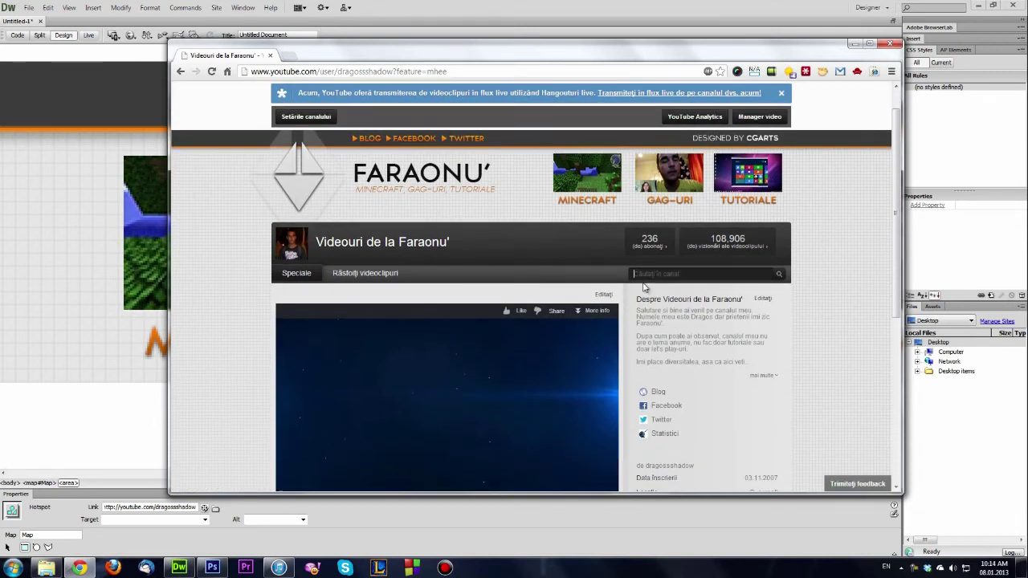
pyautogui.write('minecraf')
pyautogui.write('t')
pyautogui.press('Return')
pyautogui.scroll(-2, 249, 298)
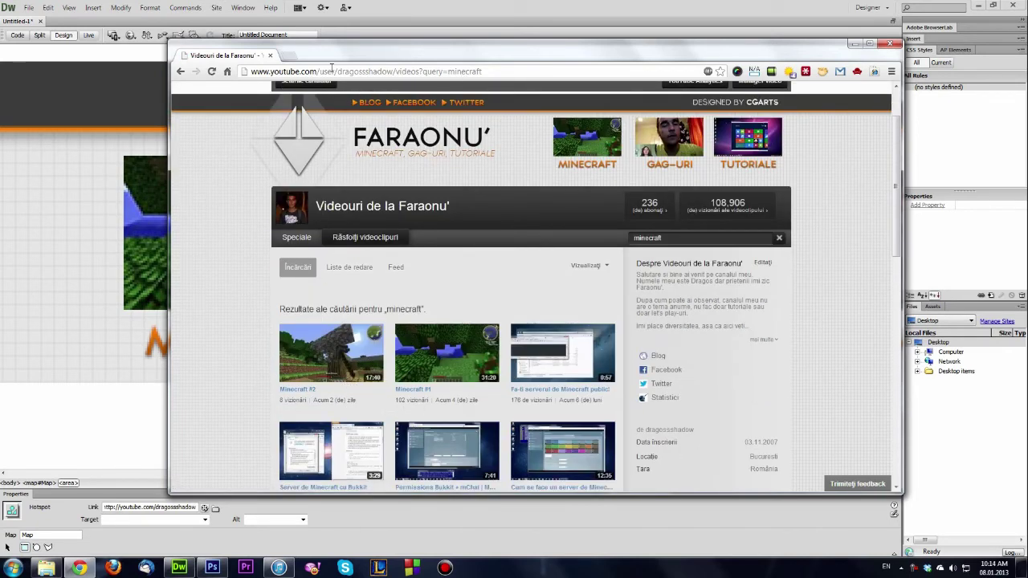
pyautogui.moveTo(335, 71); pyautogui.dragTo(393, 71)
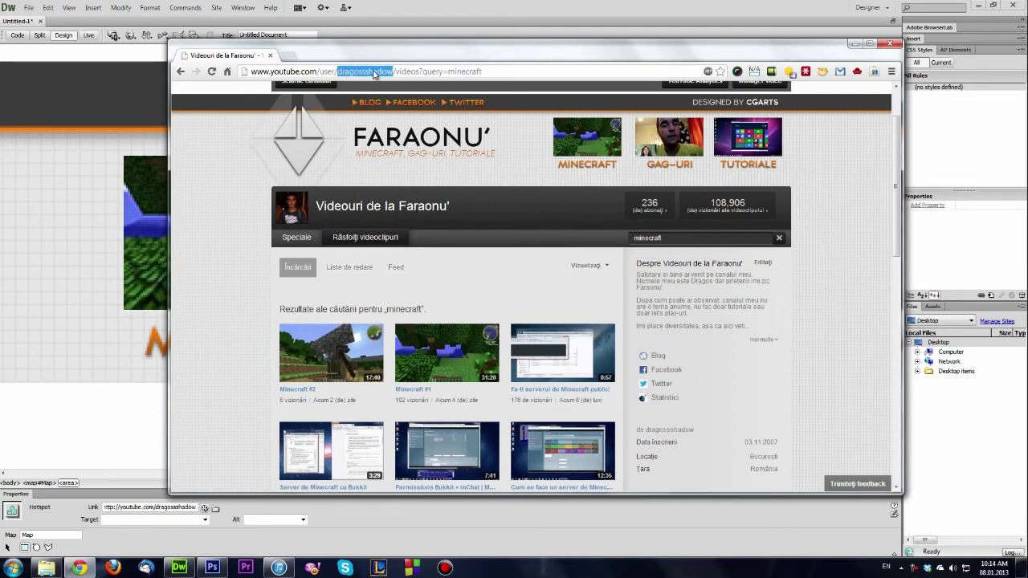
pyautogui.hotkey('ctrl', 'a')
pyautogui.click(453, 6)
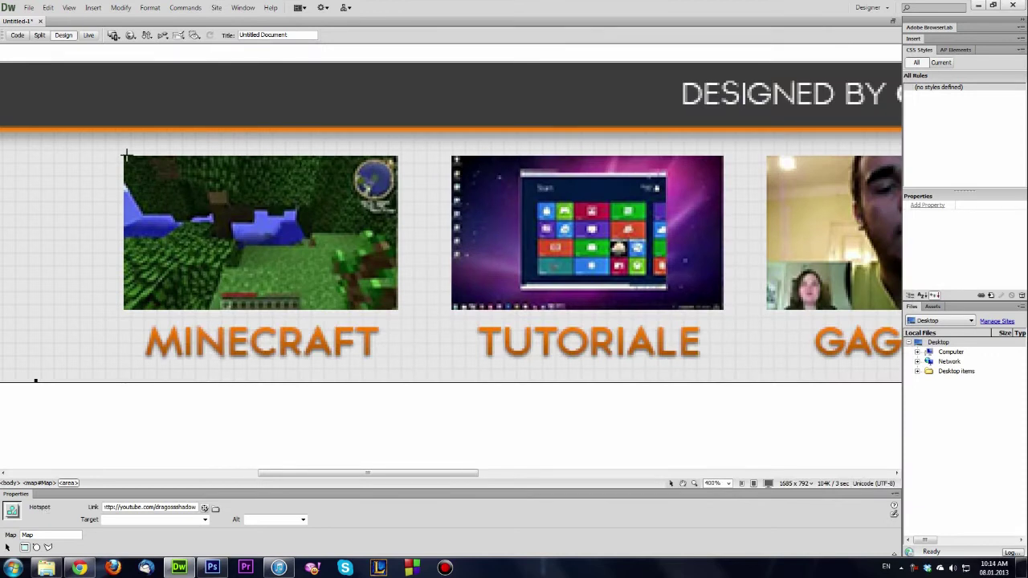
# - Add a hotspot over the MINECRAFT thumbnail linking to the pasted minecraft search address
pyautogui.moveTo(123, 153); pyautogui.dragTo(402, 309)
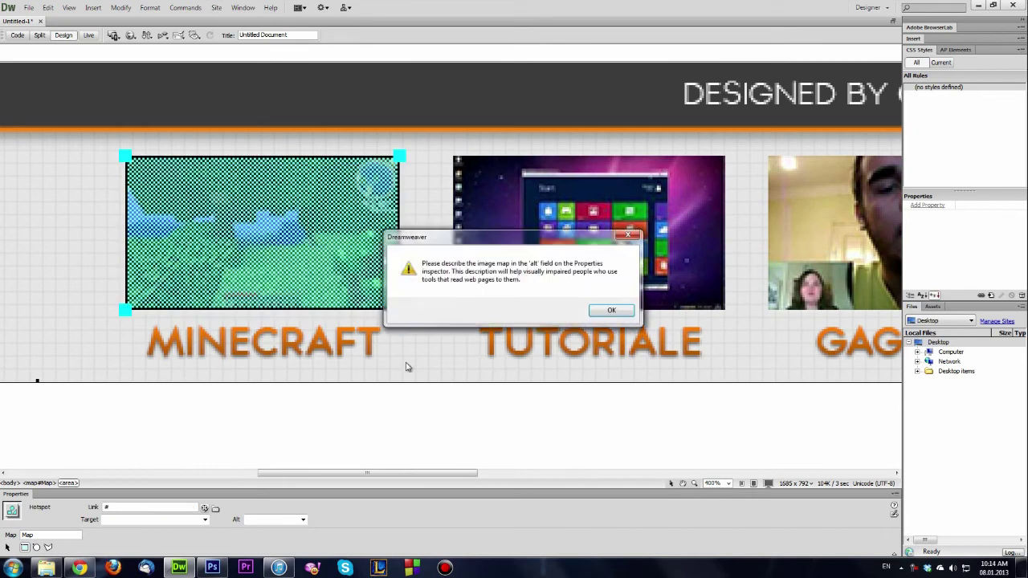
pyautogui.click(619, 308)
pyautogui.hotkey('ctrl', 'v')
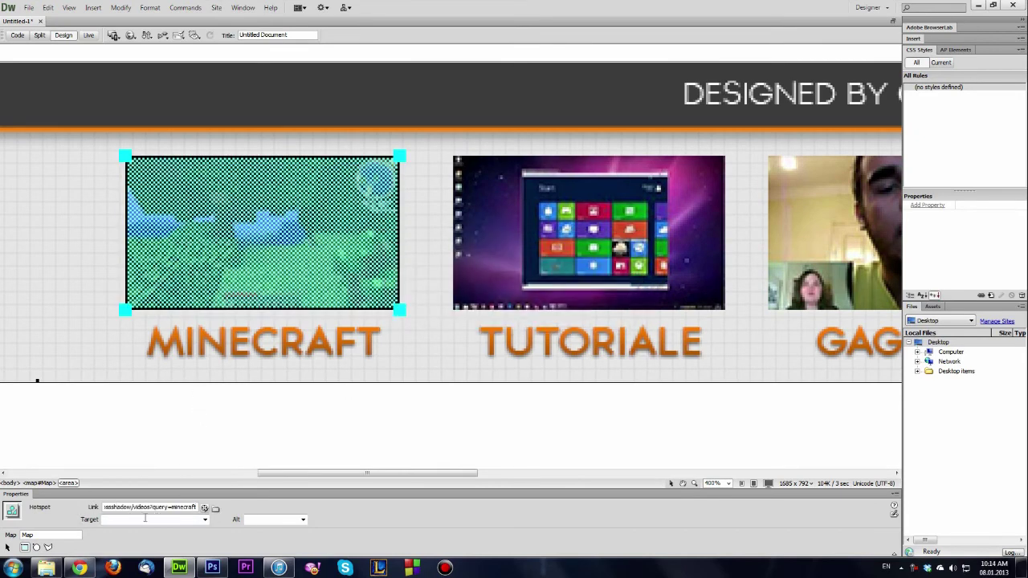
# - Search the channel for tutoriale and copy the results page address
pyautogui.click(79, 568)
pyautogui.click(691, 237)
pyautogui.hotkey('ctrl', 'a')
pyautogui.press('BackSpace')
pyautogui.write('e')
pyautogui.press('Return')
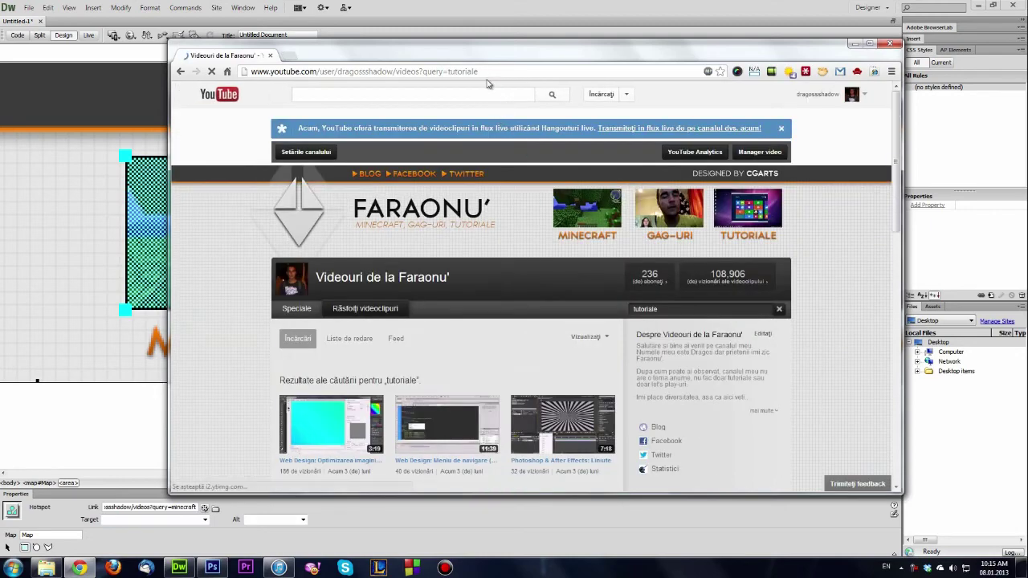
pyautogui.click(498, 71)
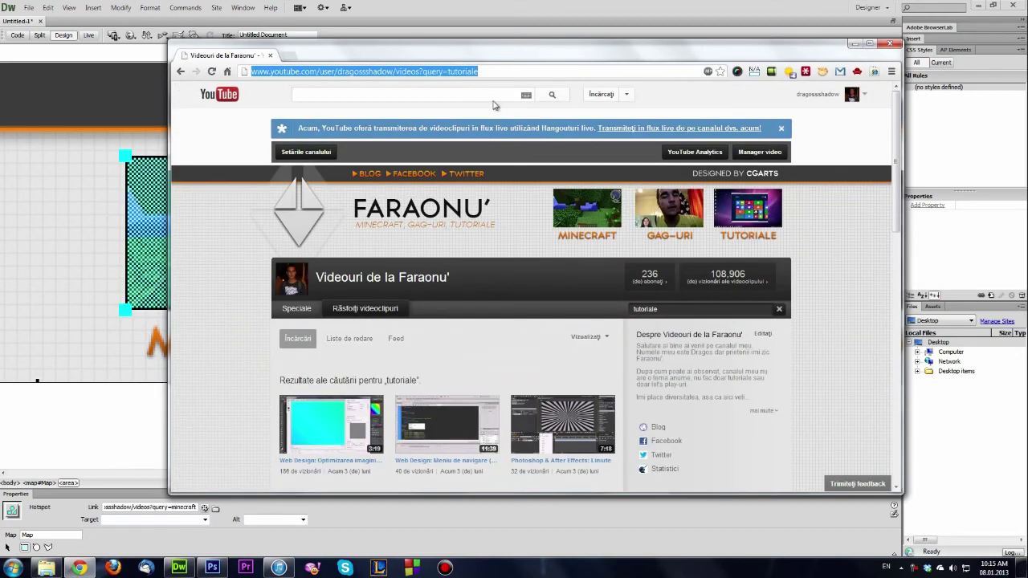
pyautogui.scroll(-4, 395, 373)
pyautogui.scroll(-3, 395, 373)
pyautogui.scroll(-1, 395, 373)
pyautogui.hotkey('alt', 'Tab')
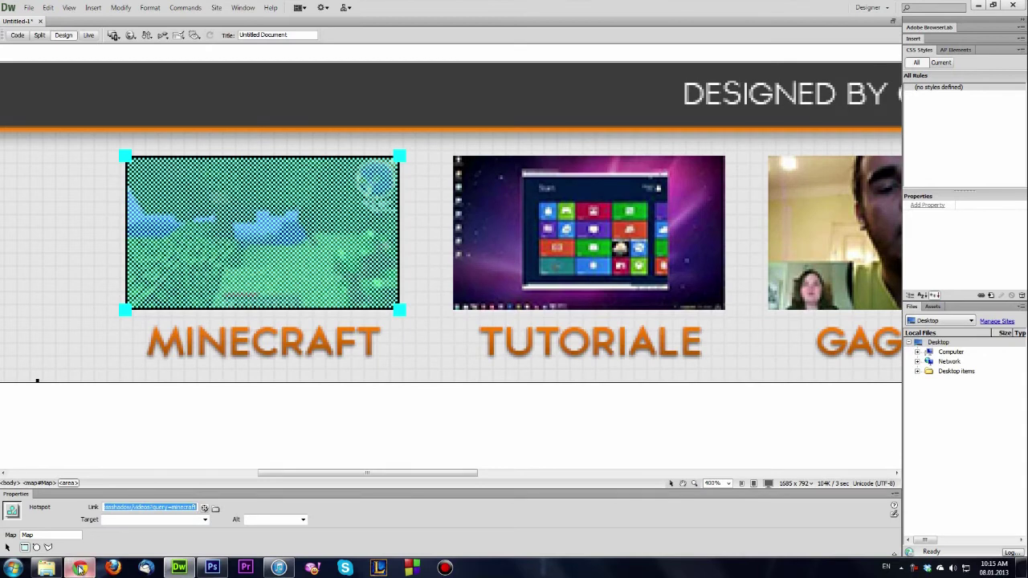
pyautogui.click(79, 567)
pyautogui.doubleClick(586, 12)
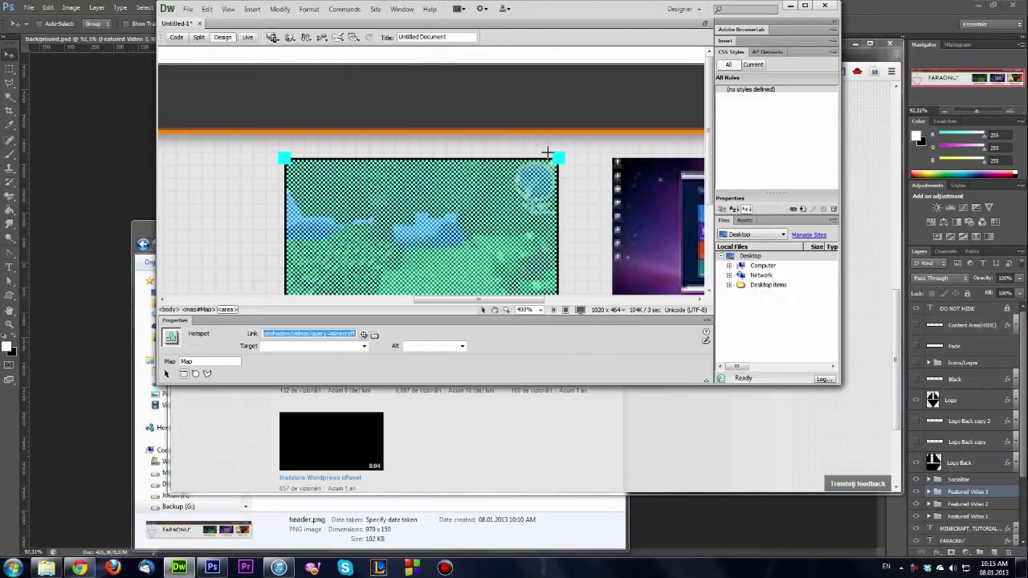
pyautogui.doubleClick(587, 13)
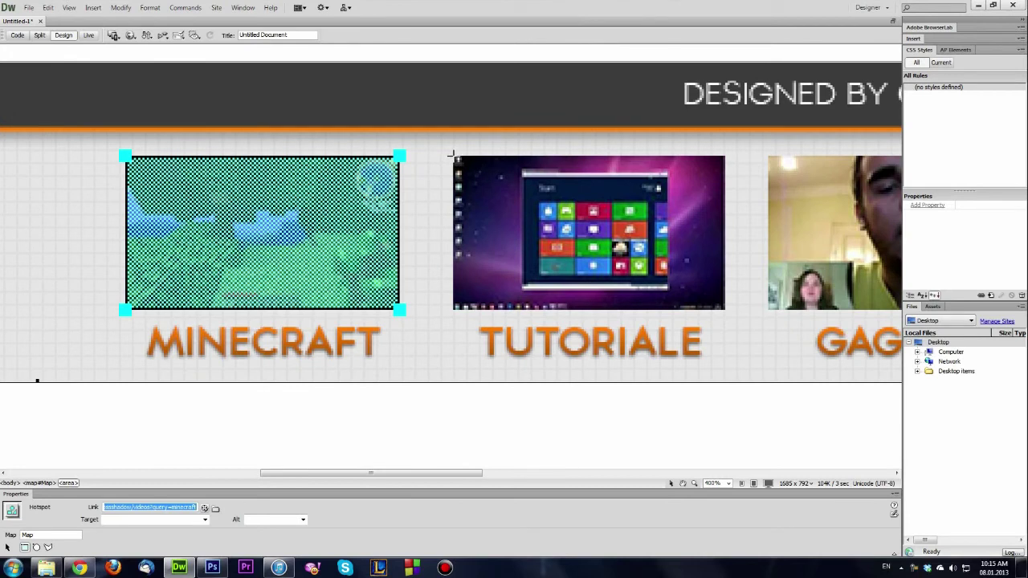
# - Add a hotspot over the TUTORIALE thumbnail linking to the videos?query=tutoriale address
pyautogui.moveTo(452, 154); pyautogui.dragTo(724, 309)
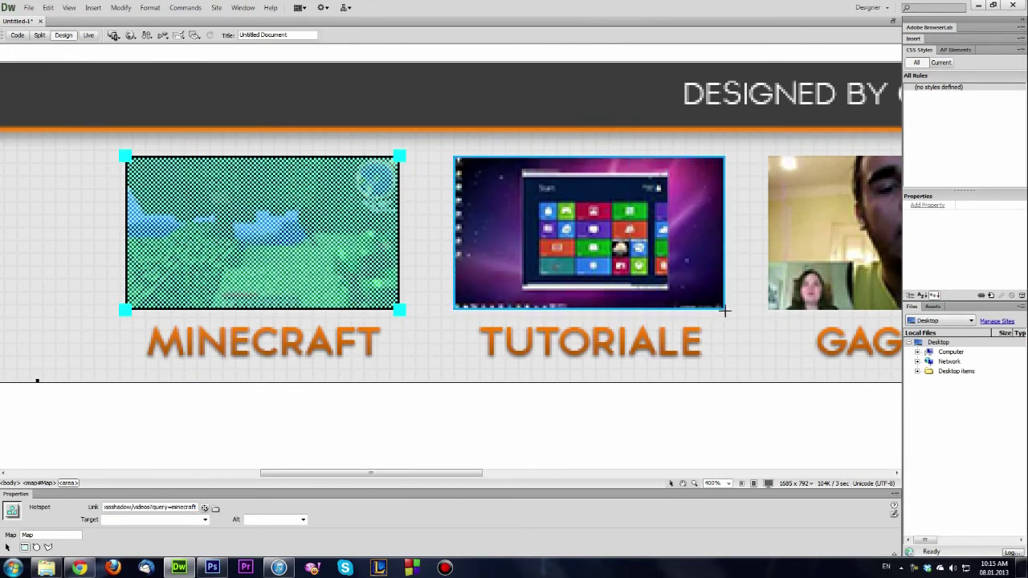
pyautogui.click(611, 308)
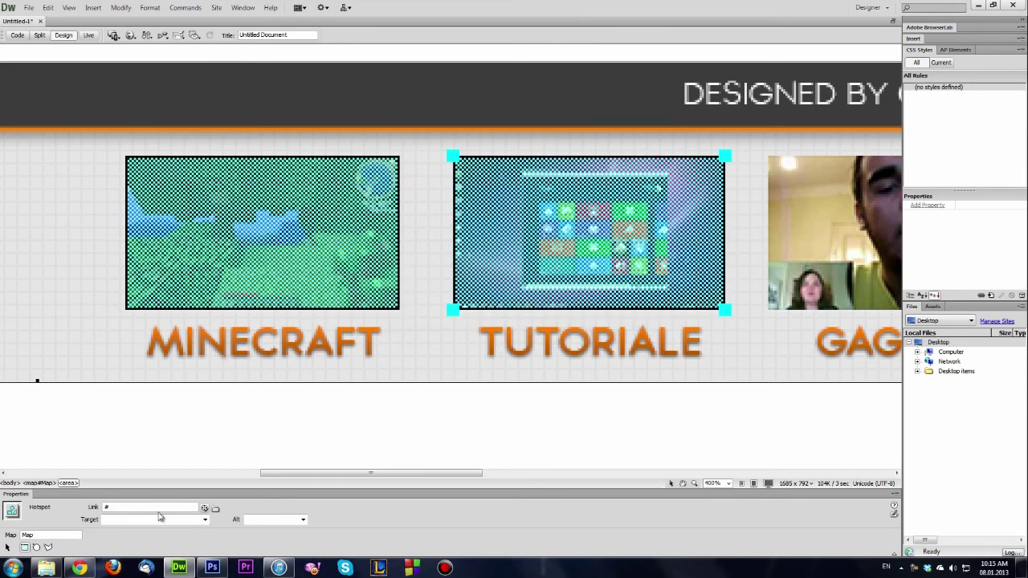
pyautogui.hotkey('ctrl', 'v')
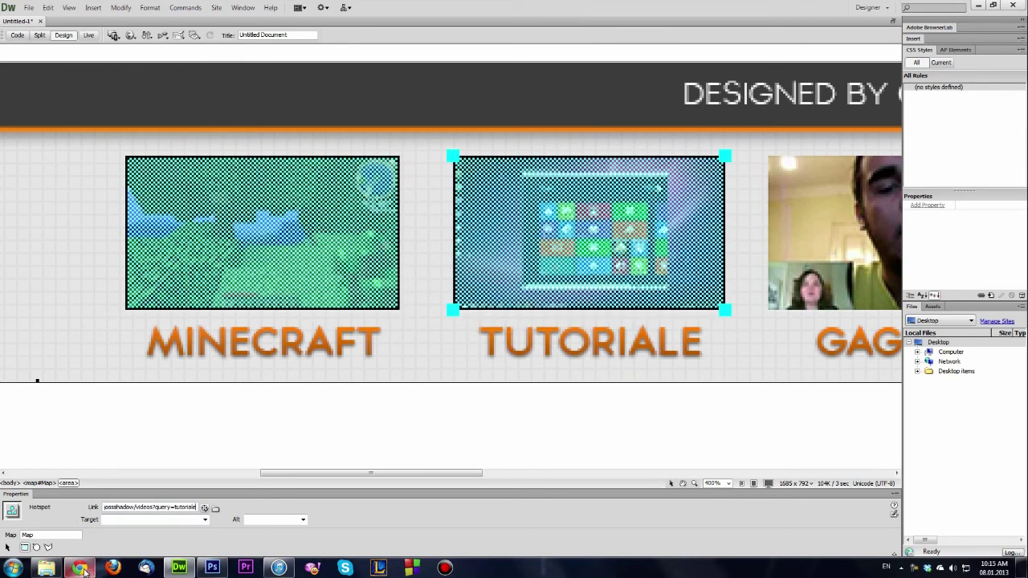
# - Search the channel for gag and copy the results page address
pyautogui.click(79, 567)
pyautogui.scroll(5, 449, 321)
pyautogui.scroll(5, 504, 213)
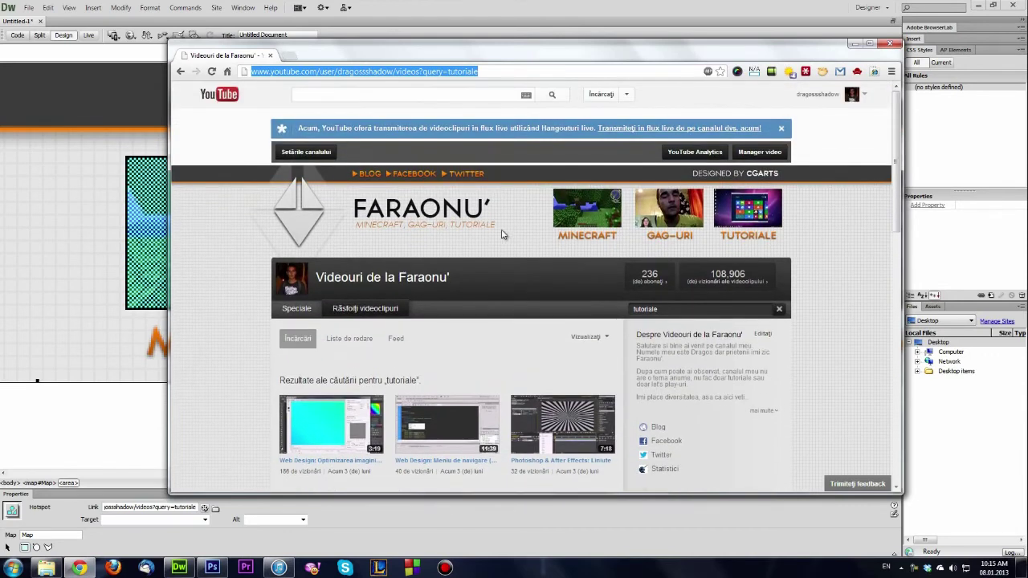
pyautogui.click(548, 304)
pyautogui.write('gg')
pyautogui.press('Return')
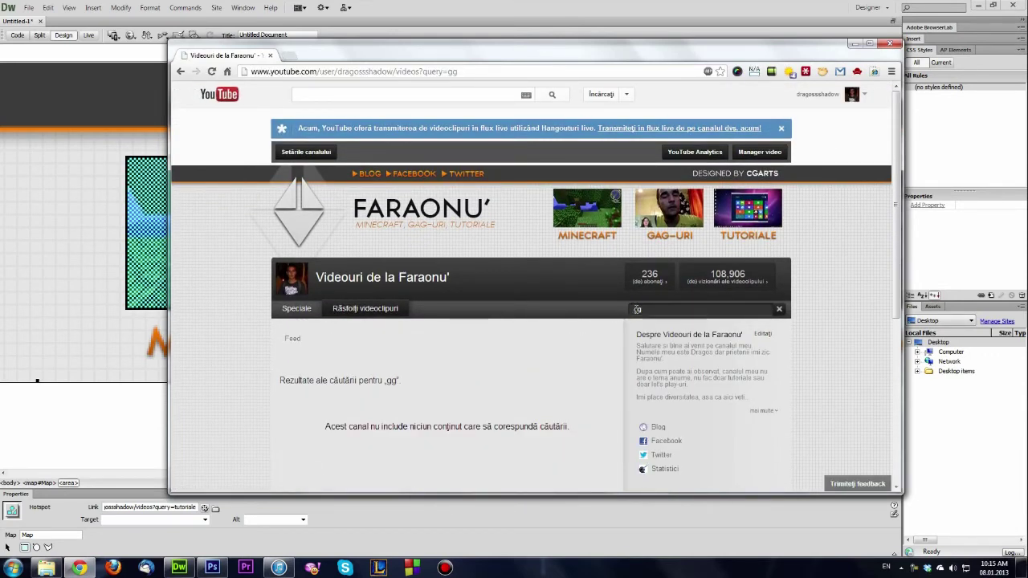
pyautogui.write('a')
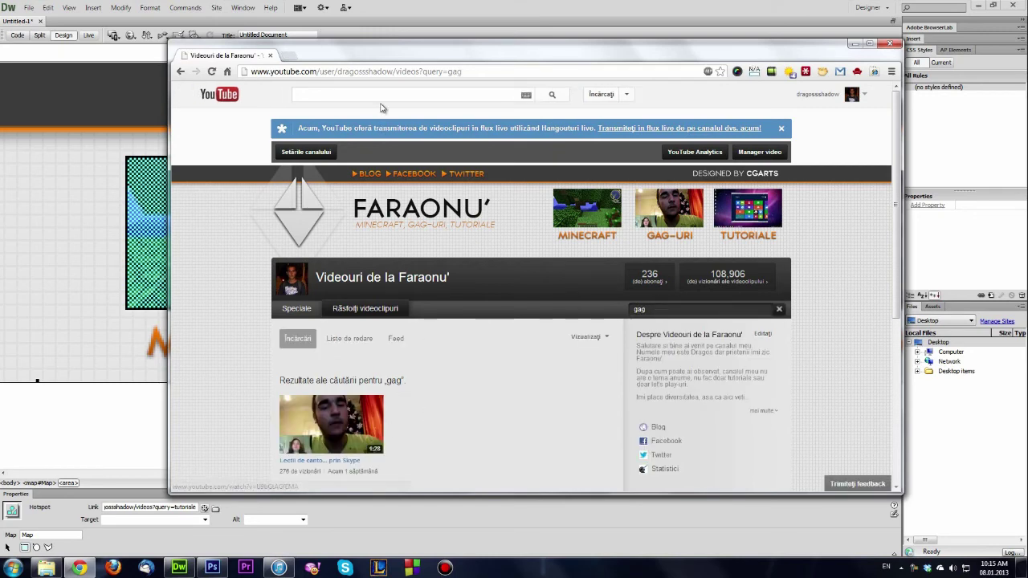
pyautogui.click(385, 72)
pyautogui.click(469, 5)
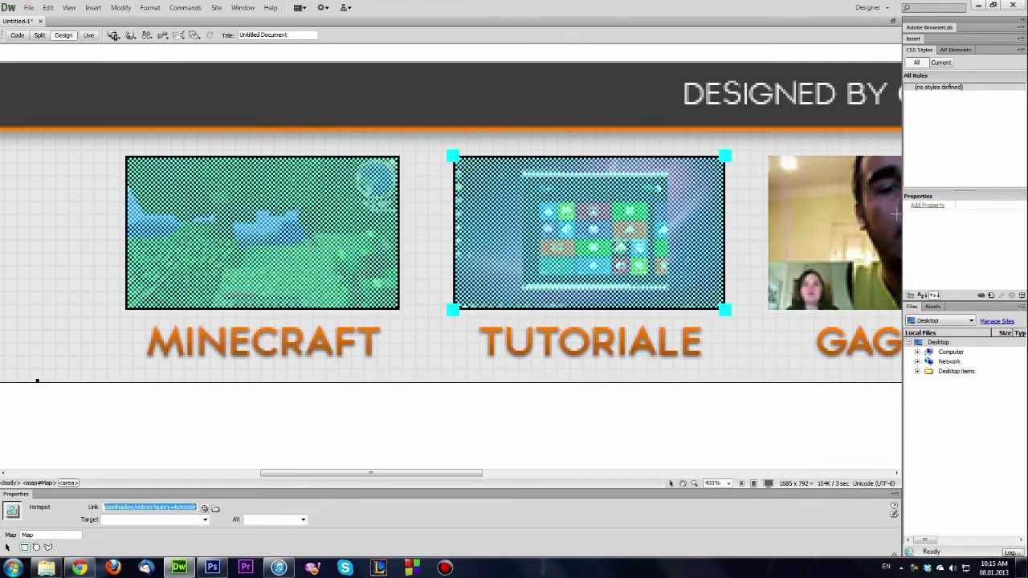
# - Add a hotspot over the GAG-URI thumbnail linking to the videos?query=gag address
pyautogui.moveTo(297, 472); pyautogui.dragTo(407, 472)
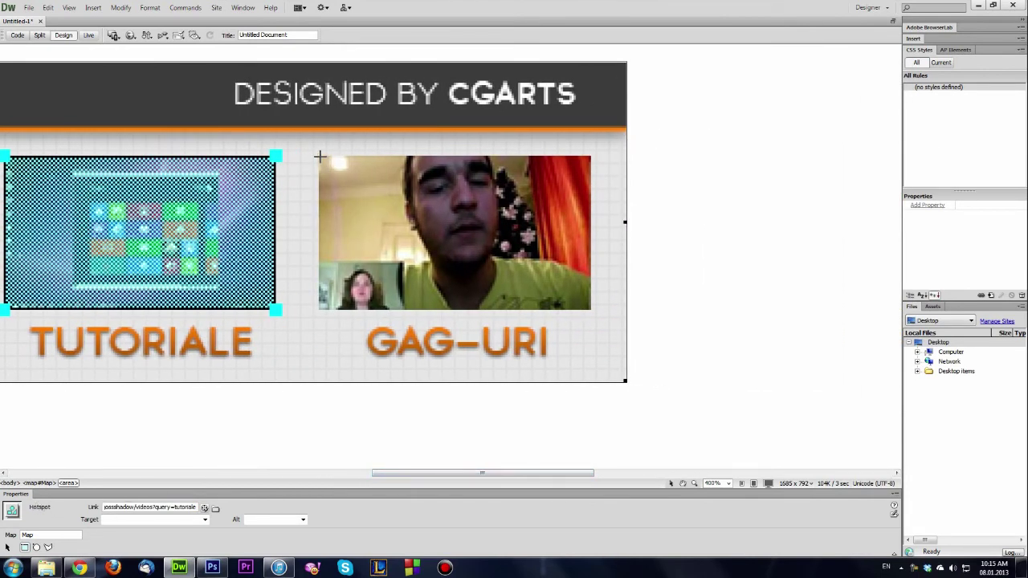
pyautogui.moveTo(318, 155); pyautogui.dragTo(592, 310)
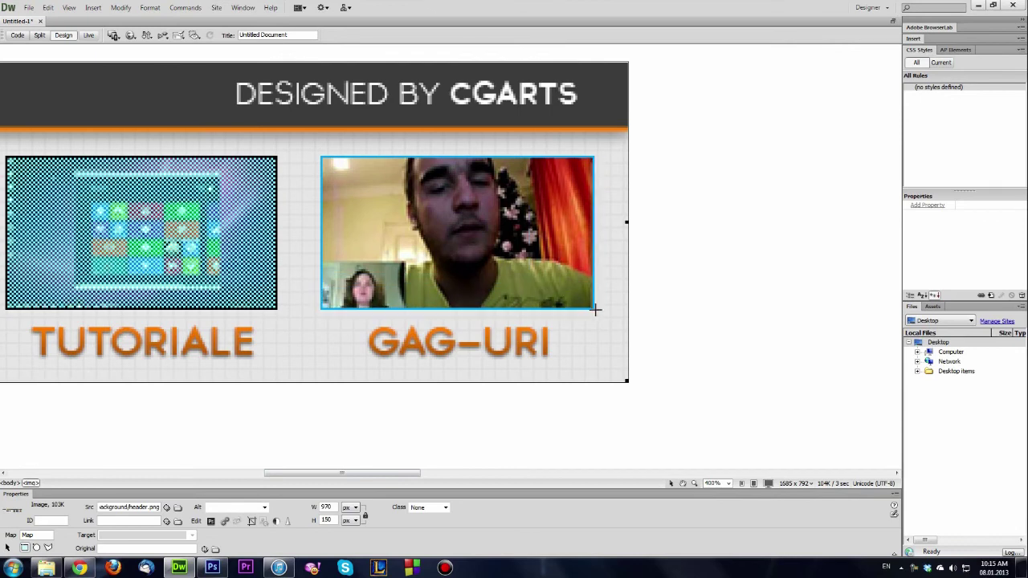
pyautogui.moveTo(593, 311); pyautogui.dragTo(594, 311)
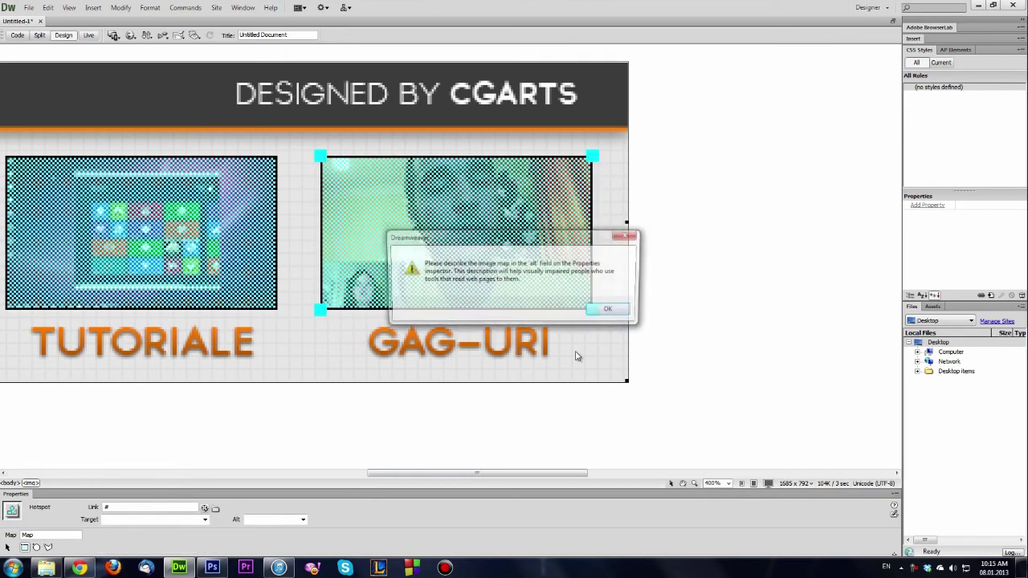
pyautogui.click(610, 310)
pyautogui.hotkey('ctrl', 'v')
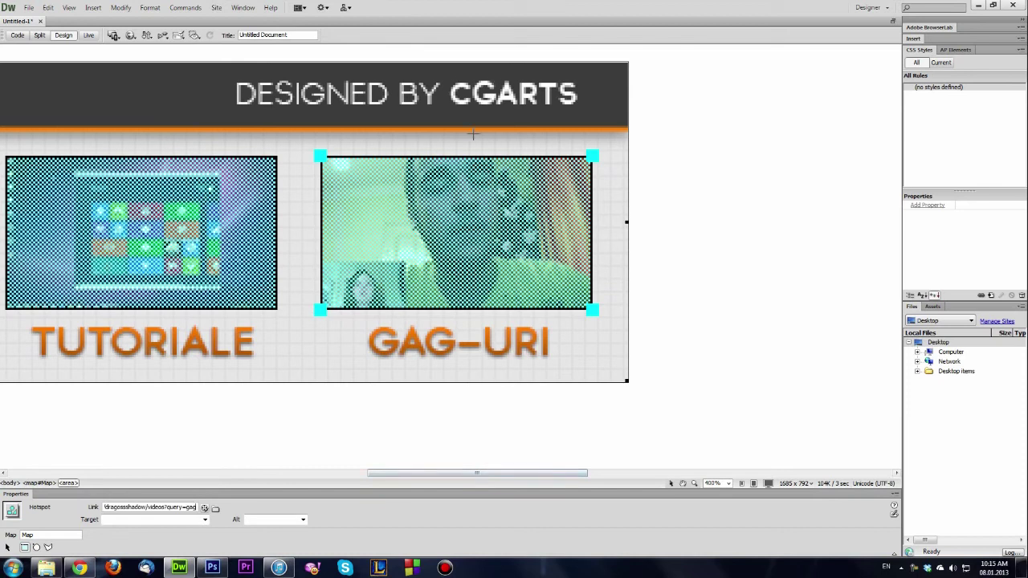
# - Search YouTube for cgarts and copy the CG Arts channel link address
pyautogui.click(79, 567)
pyautogui.click(359, 92)
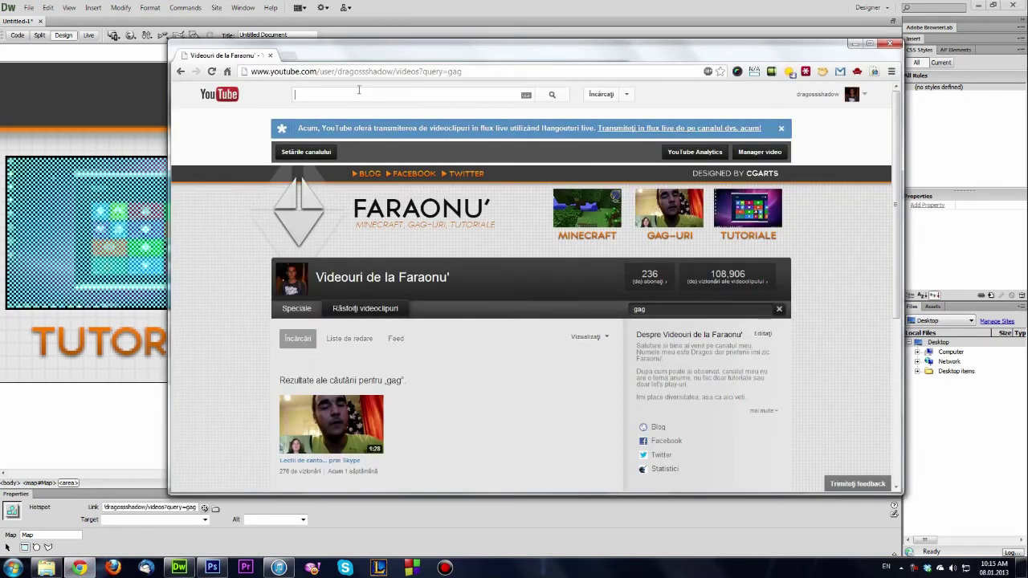
pyautogui.write('cgarts')
pyautogui.press('Return')
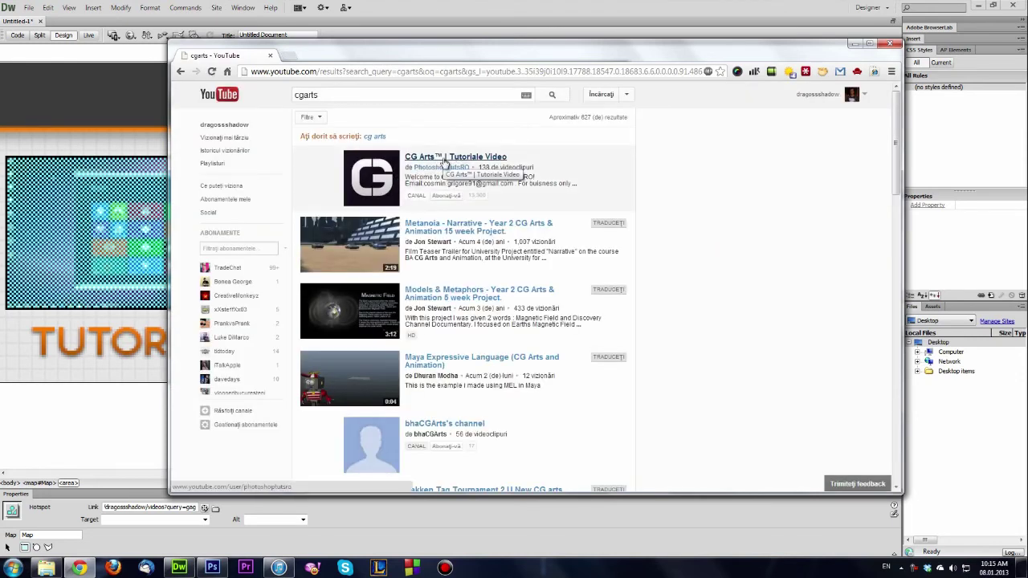
pyautogui.rightClick(444, 163)
pyautogui.click(466, 200)
pyautogui.hotkey('alt', 'Tab')
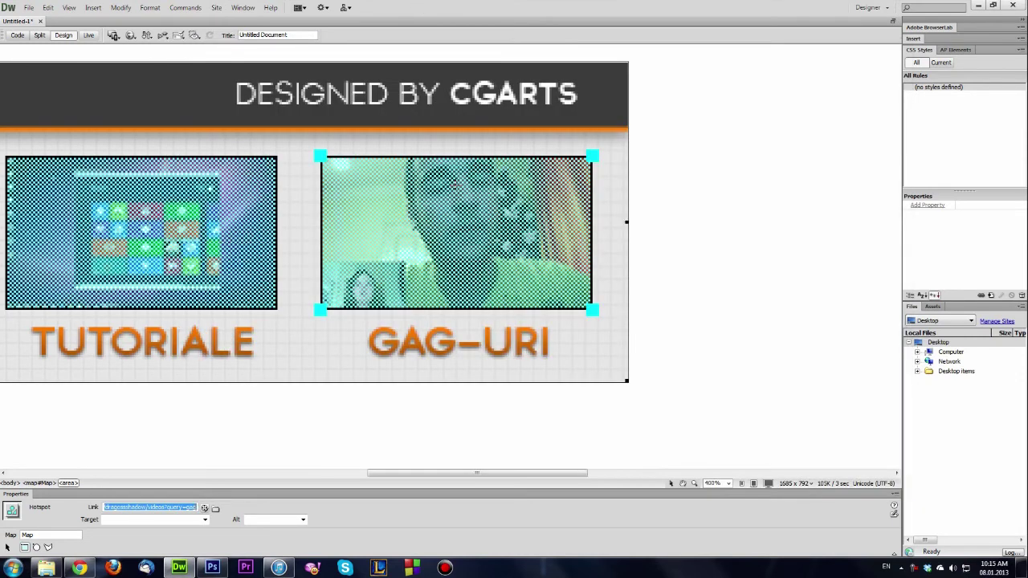
# - Draw a hotspot over CGARTS linking to the CG Arts YouTube channel, target _blank
pyautogui.moveTo(446, 77); pyautogui.dragTo(584, 114)
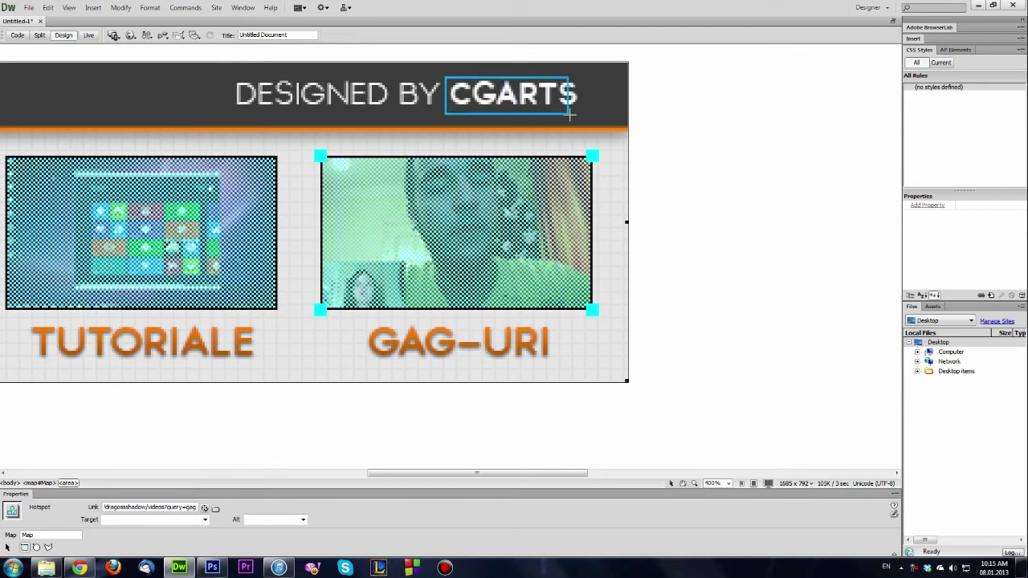
pyautogui.click(611, 310)
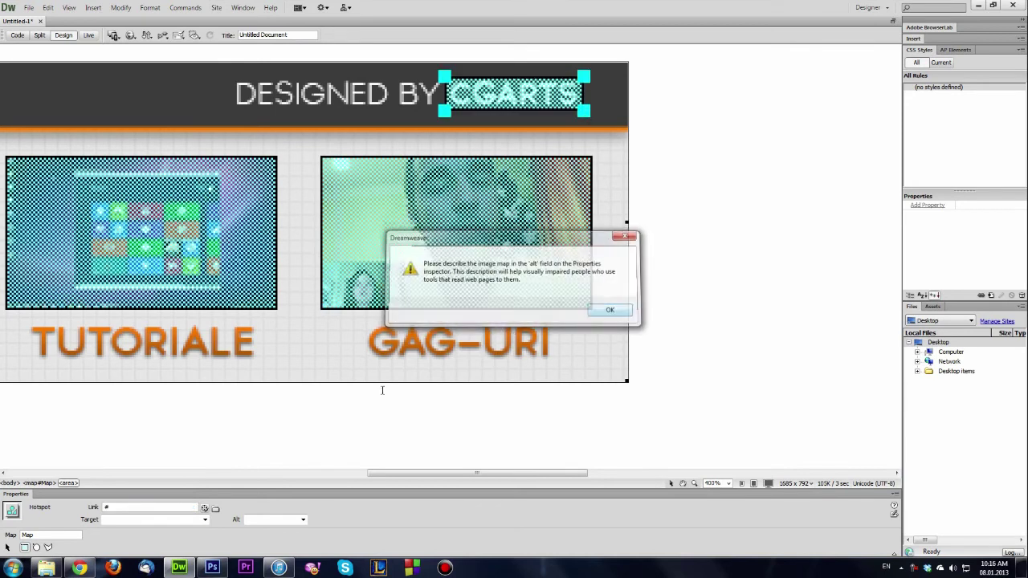
pyautogui.doubleClick(118, 507)
pyautogui.hotkey('ctrl', 'v')
pyautogui.click(205, 520)
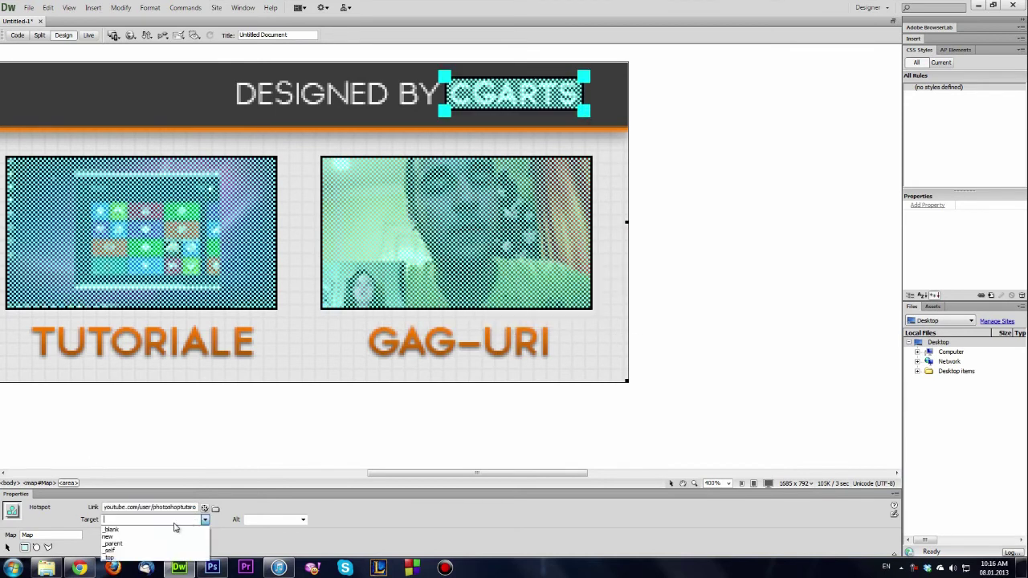
pyautogui.click(120, 530)
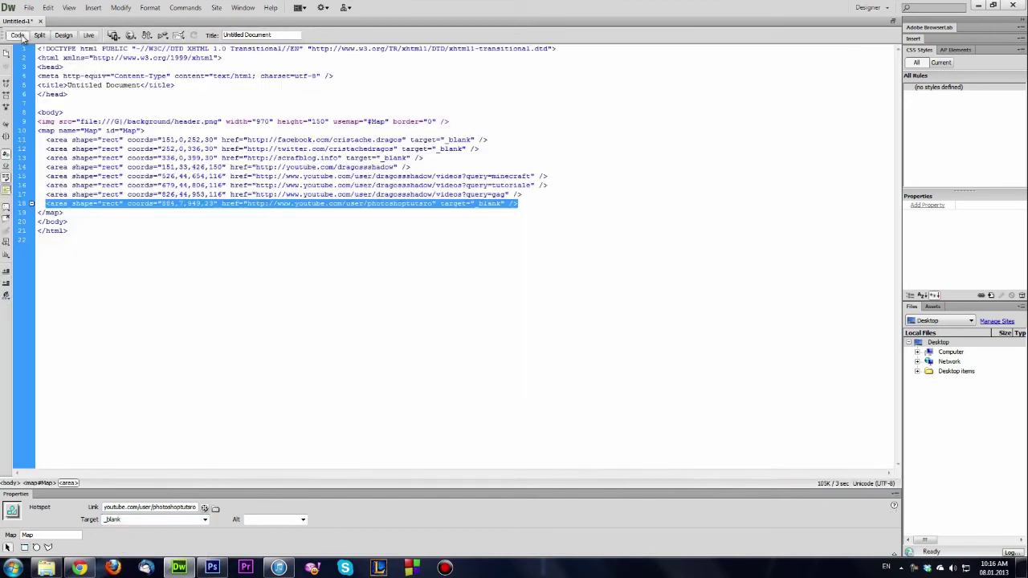
# - Switch to Code view to review the new map area line
pyautogui.click(18, 36)
pyautogui.click(112, 219)
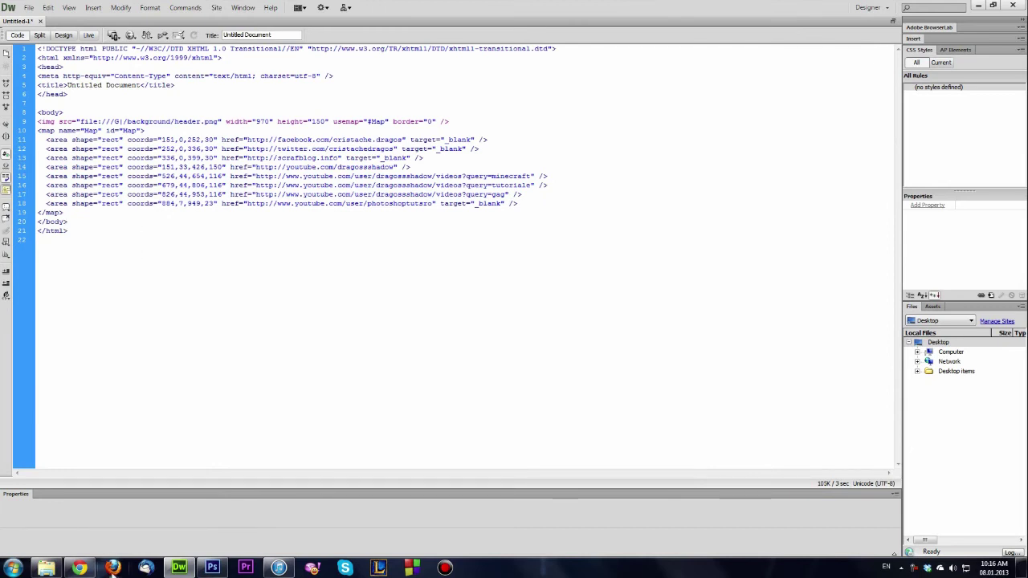
pyautogui.click(79, 568)
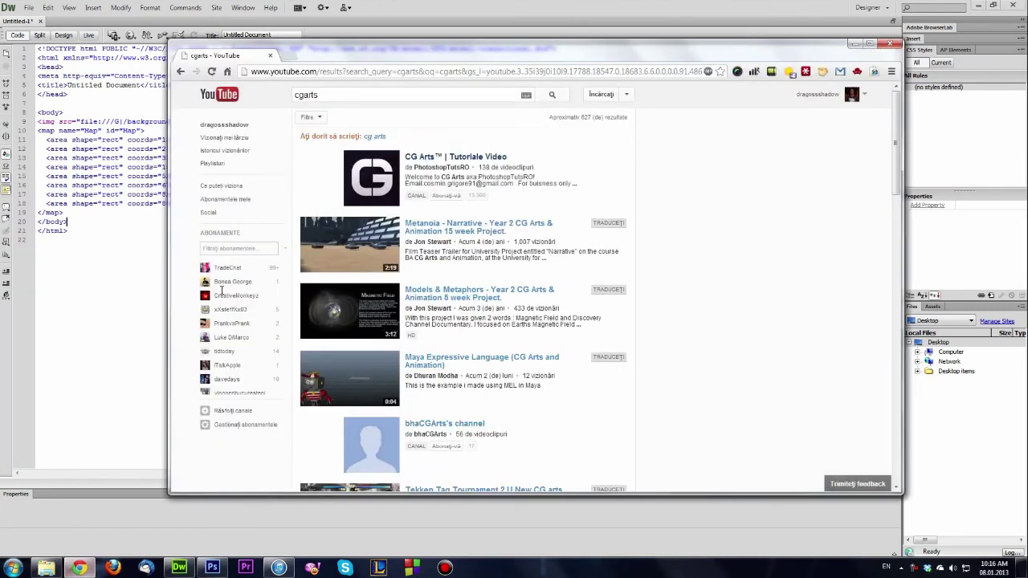
# - Open your channel's settings editor and remove the current background image
pyautogui.click(864, 98)
pyautogui.click(810, 121)
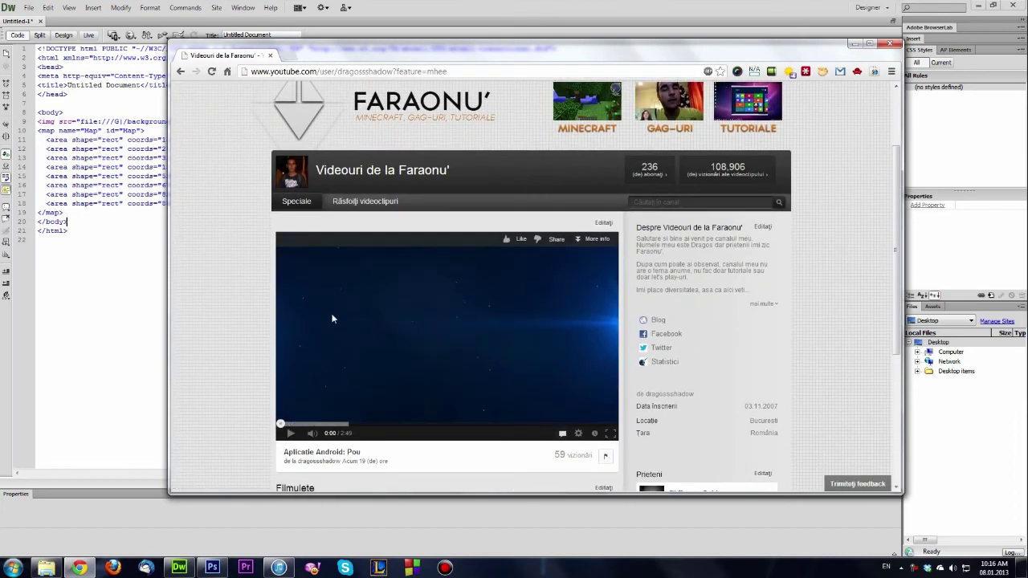
pyautogui.click(277, 152)
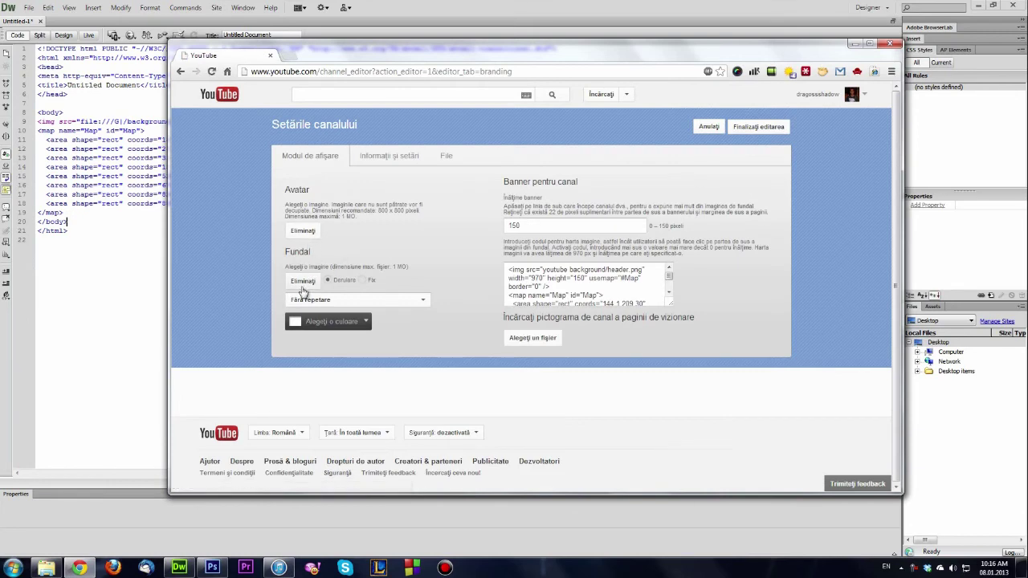
pyautogui.click(303, 281)
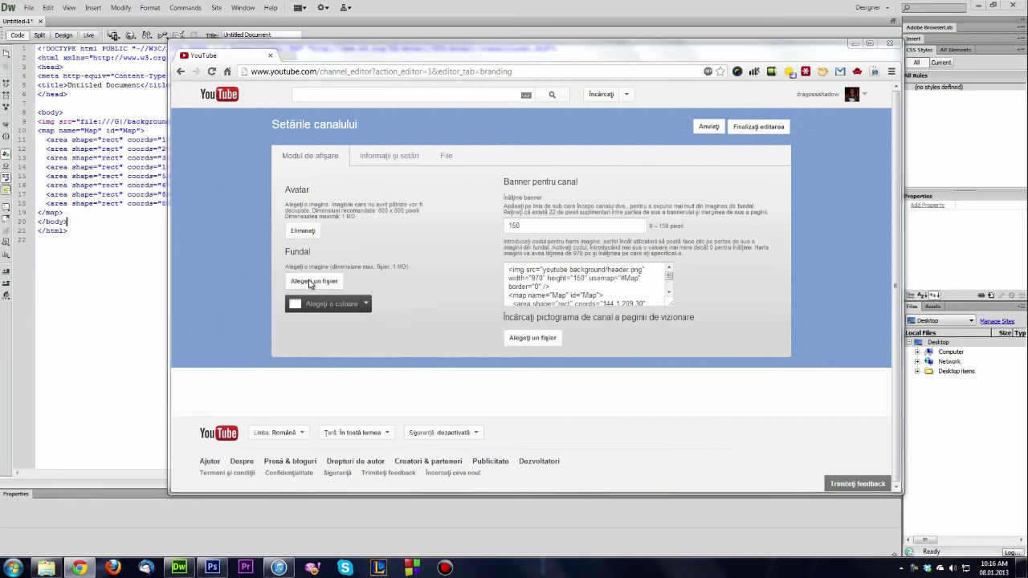
# - Choose background.png from Backup (G:) > background as the new channel background
pyautogui.click(320, 281)
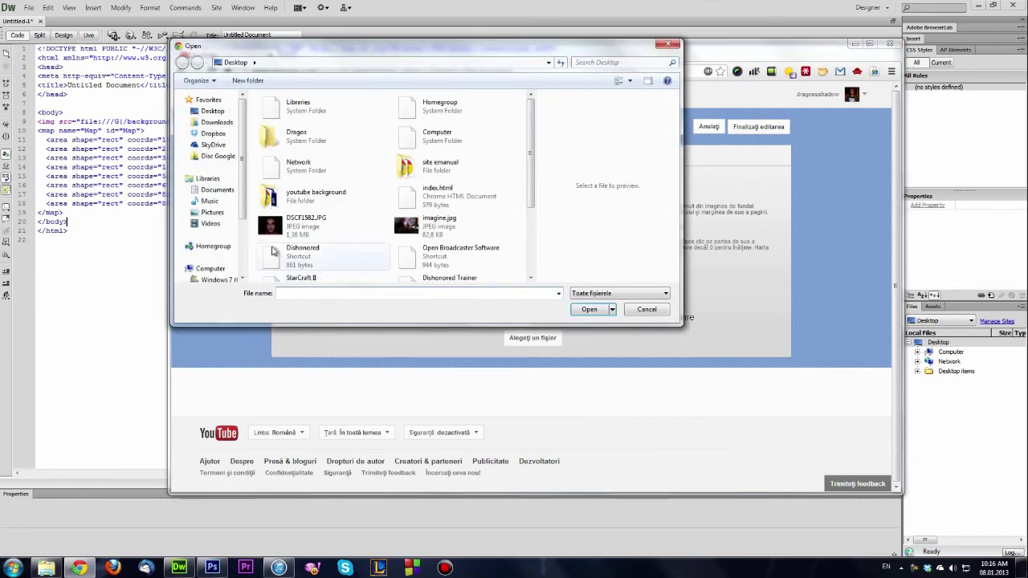
pyautogui.scroll(-2, 221, 263)
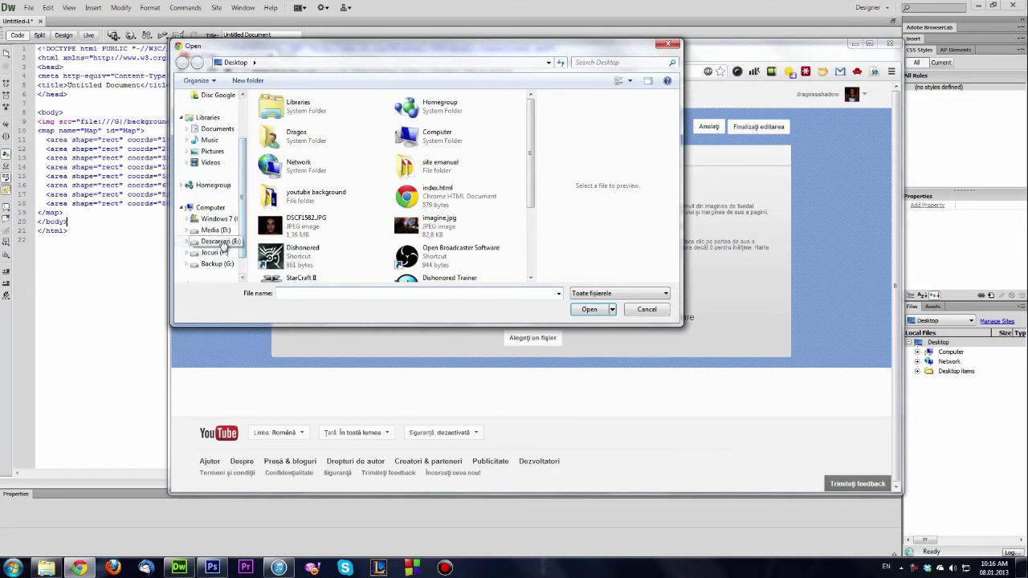
pyautogui.click(213, 265)
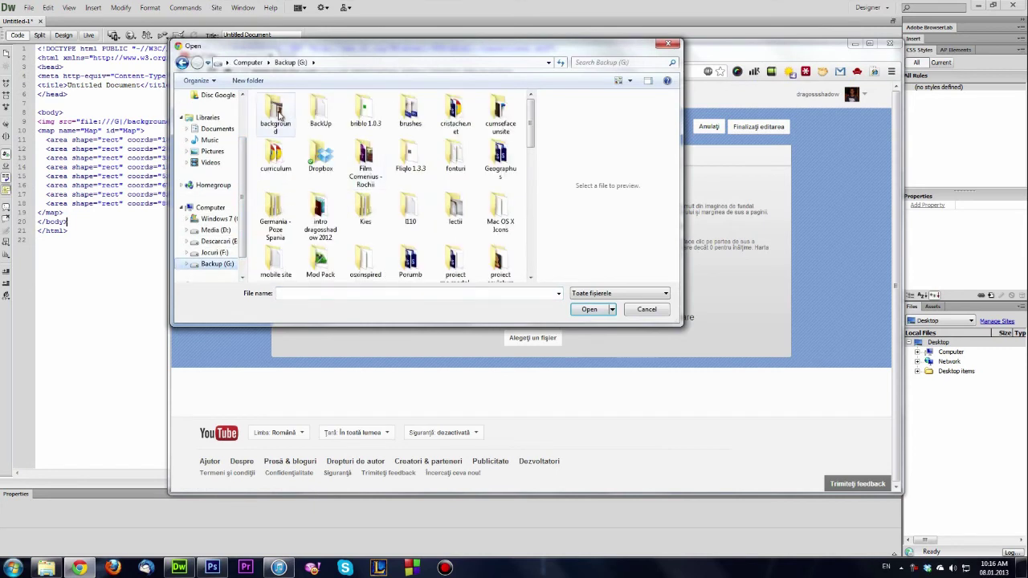
pyautogui.doubleClick(287, 106)
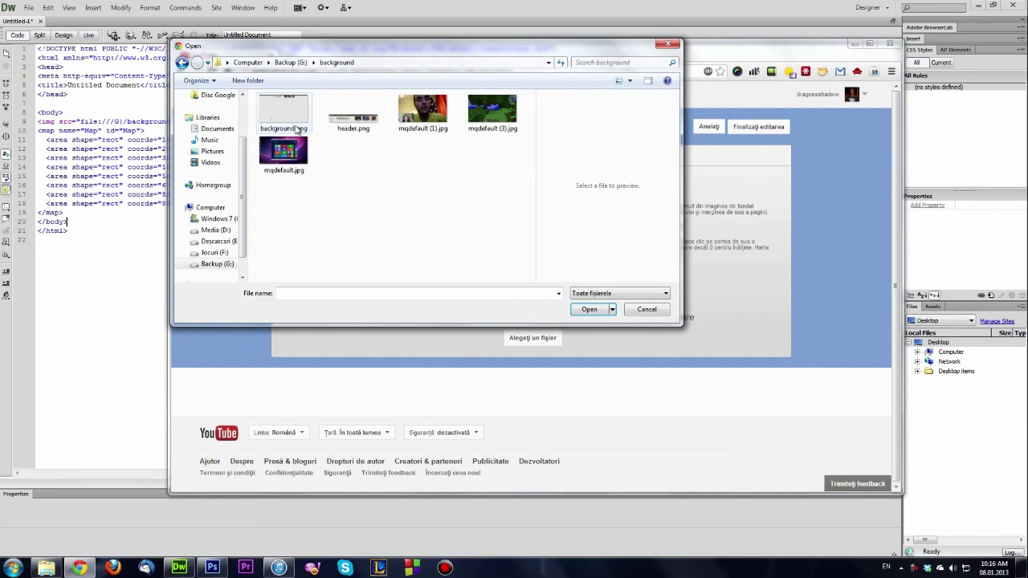
pyautogui.doubleClick(288, 112)
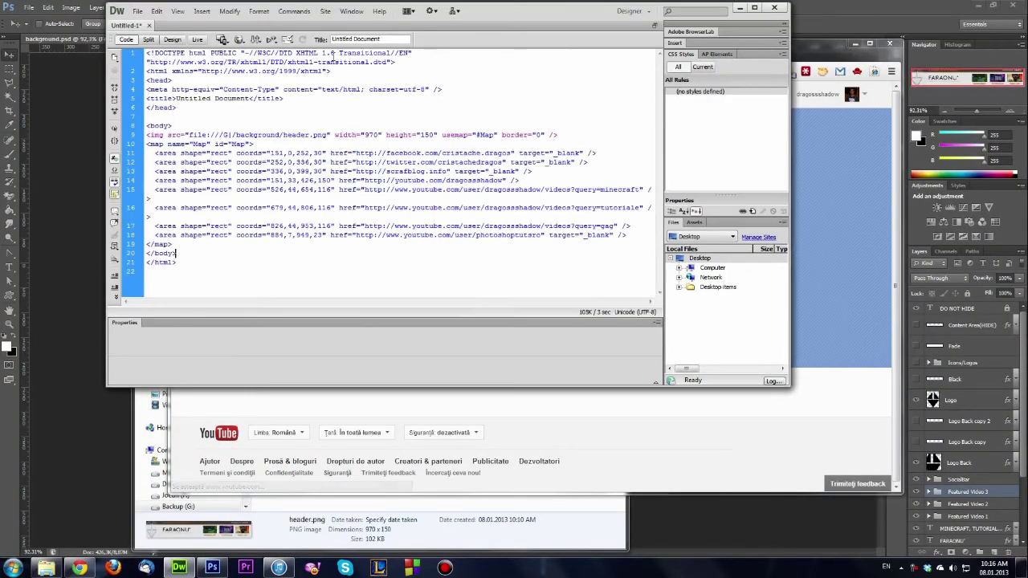
pyautogui.moveTo(173, 244); pyautogui.dragTo(141, 134)
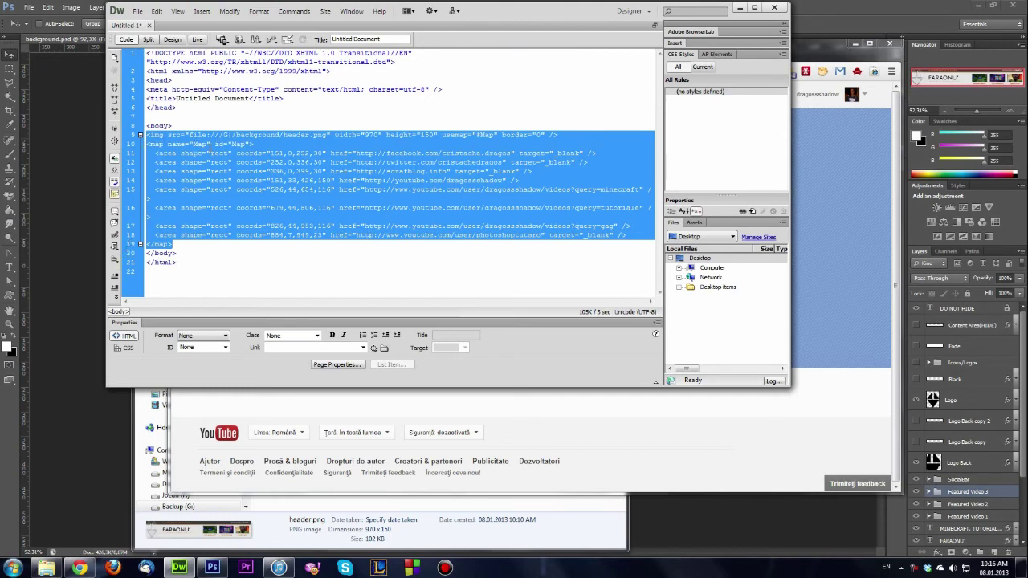
pyautogui.click(209, 144)
pyautogui.moveTo(189, 134); pyautogui.dragTo(282, 134)
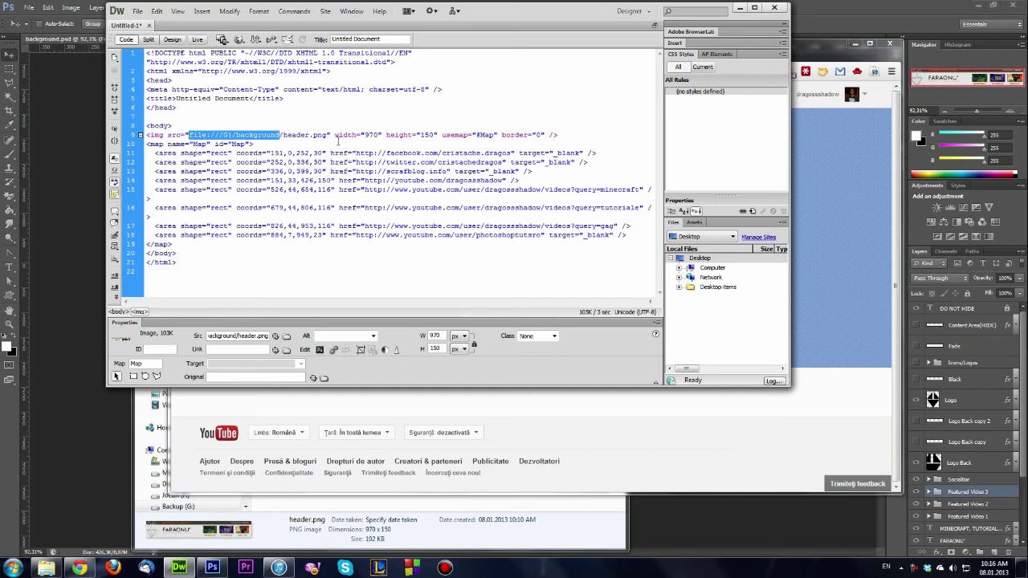
pyautogui.write('http://d')
pyautogui.write('crafblog.info/youtube')
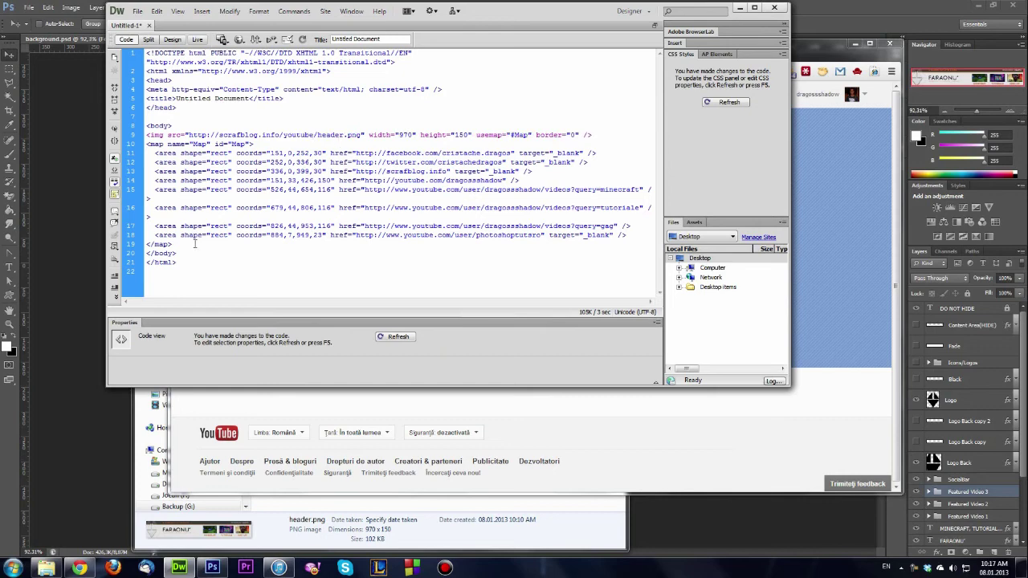
pyautogui.moveTo(194, 244); pyautogui.dragTo(131, 137)
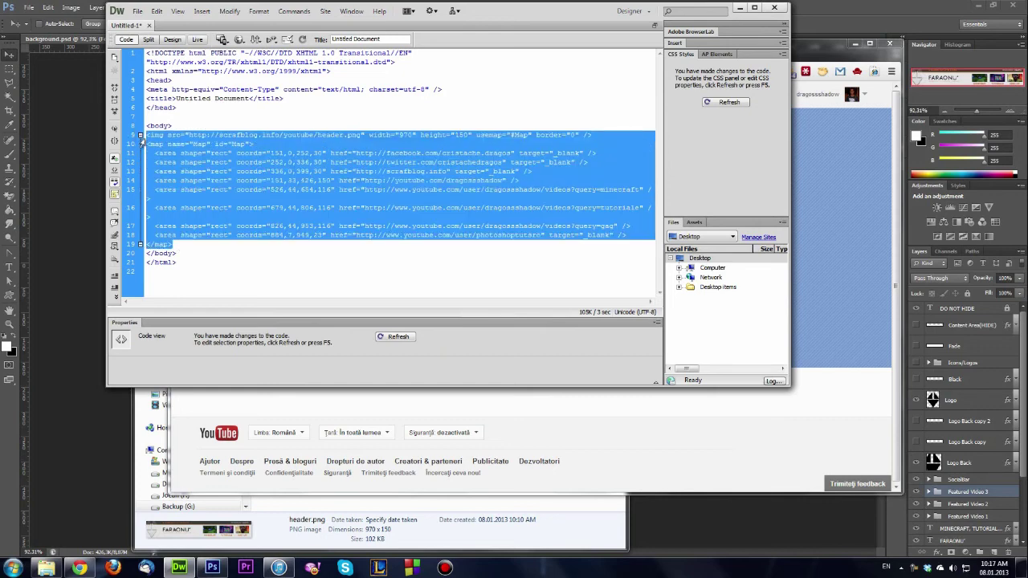
pyautogui.click(837, 5)
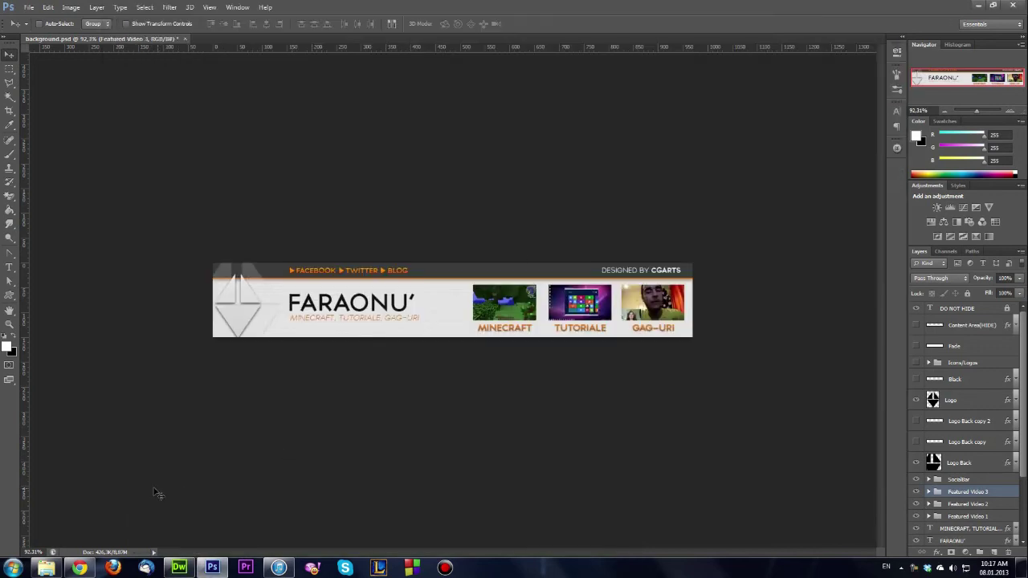
# - Replace the banner code with the copied image-map code and finish editing channel settings
pyautogui.click(78, 568)
pyautogui.click(606, 302)
pyautogui.hotkey('ctrl', 'a')
pyautogui.hotkey('ctrl', 'v')
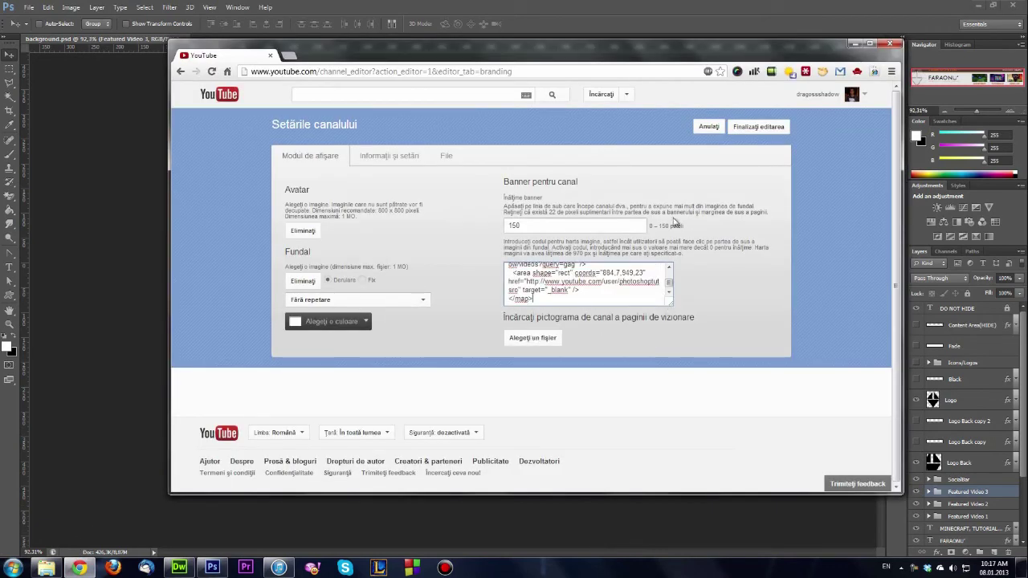
pyautogui.click(755, 128)
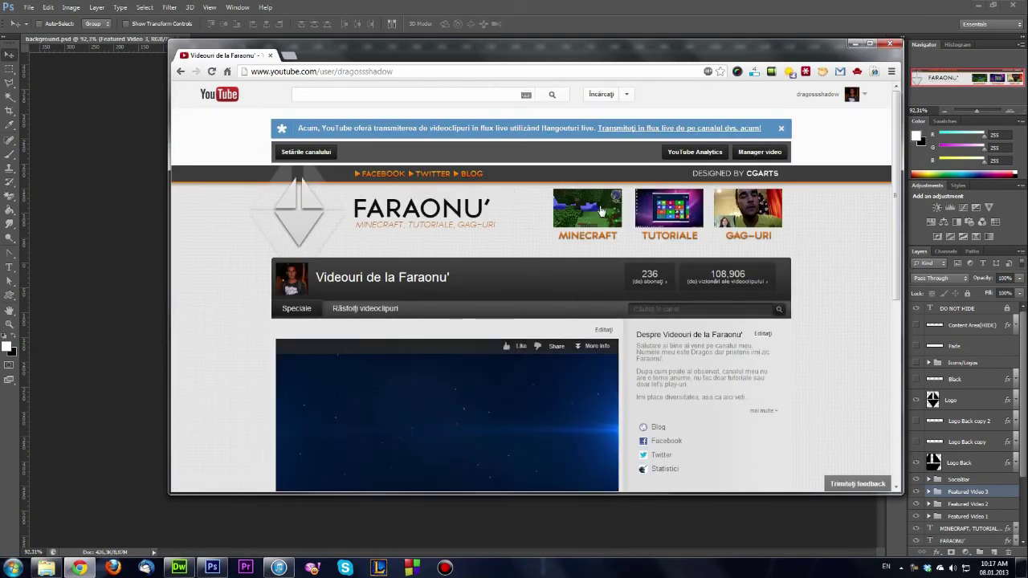
# - Review the FARAONU' banner on the maximised channel page, then reopen channel settings
pyautogui.click(490, 393)
pyautogui.scroll(-2, 255, 301)
pyautogui.scroll(2, 255, 301)
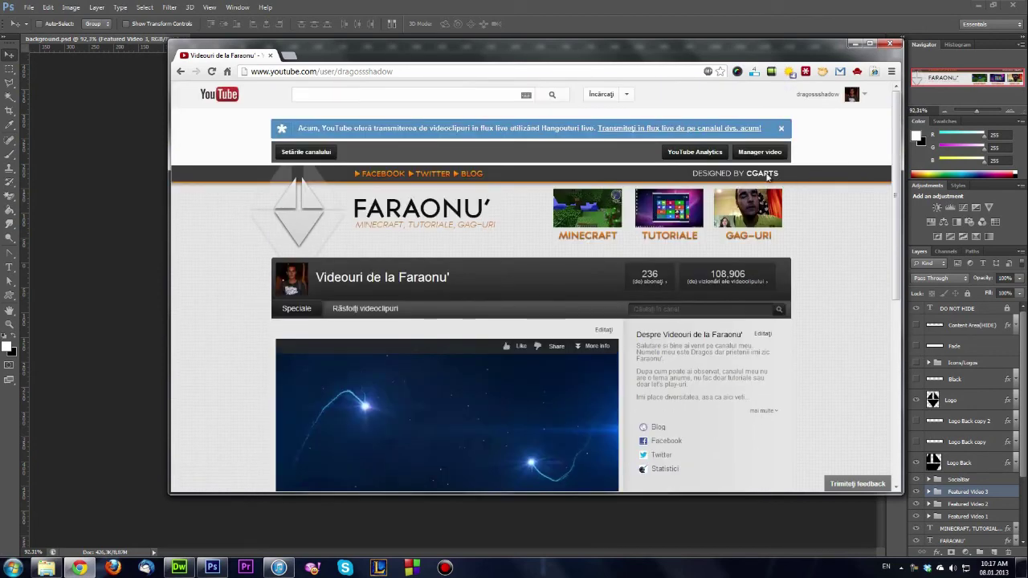
pyautogui.doubleClick(496, 56)
pyautogui.scroll(-2, 120, 289)
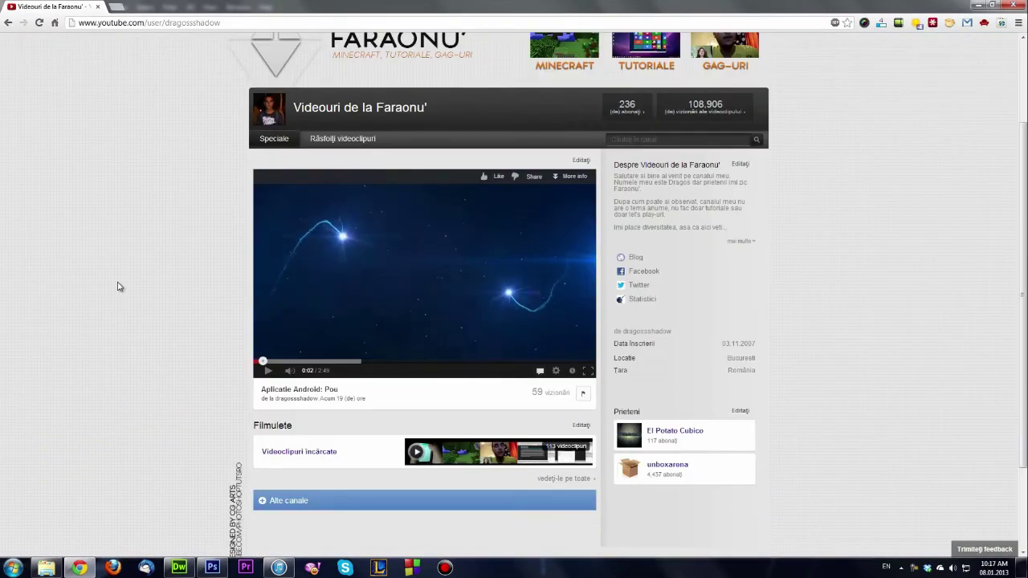
pyautogui.scroll(-2, 117, 281)
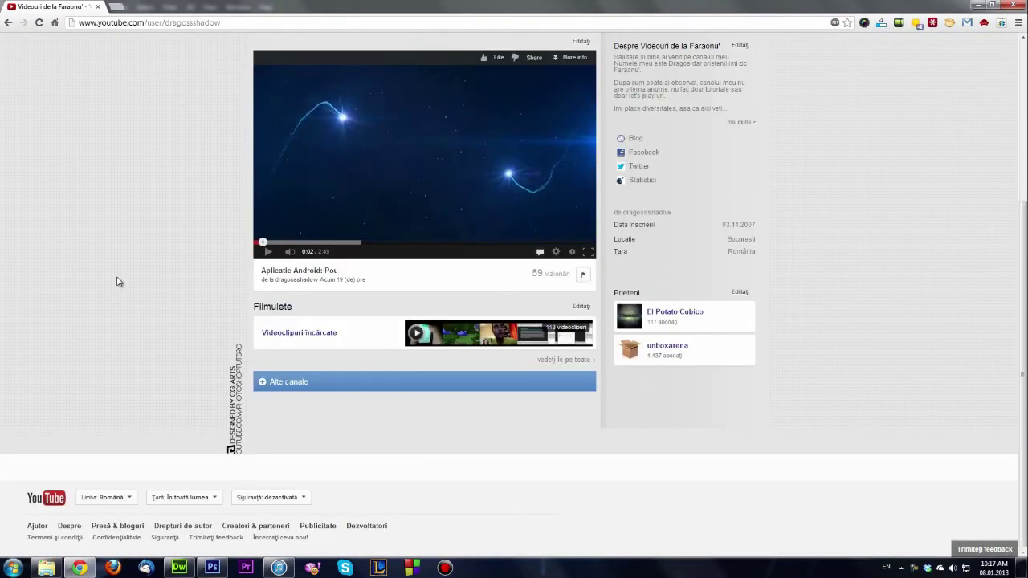
pyautogui.scroll(1, 117, 281)
pyautogui.scroll(2, 119, 302)
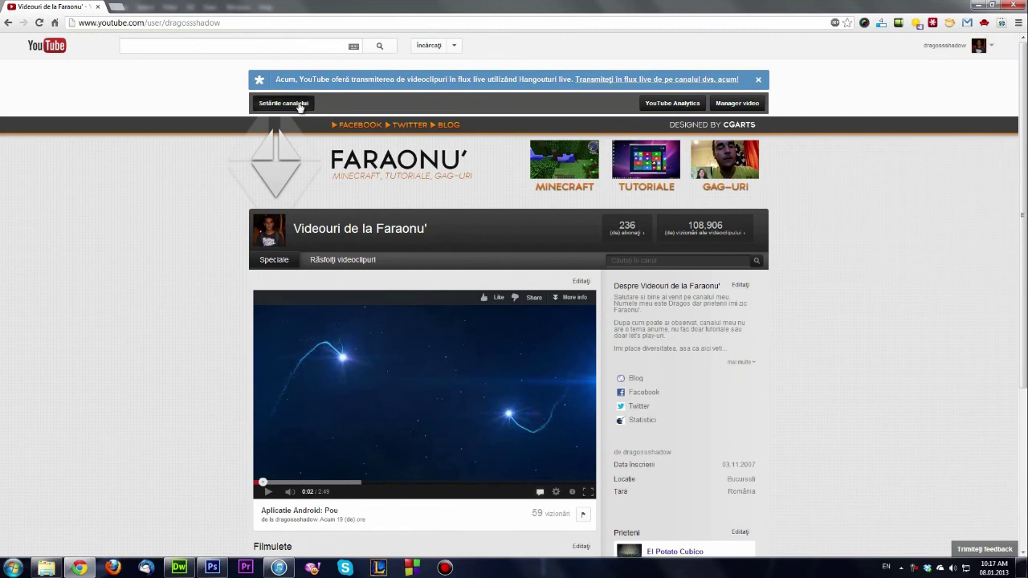
pyautogui.click(282, 104)
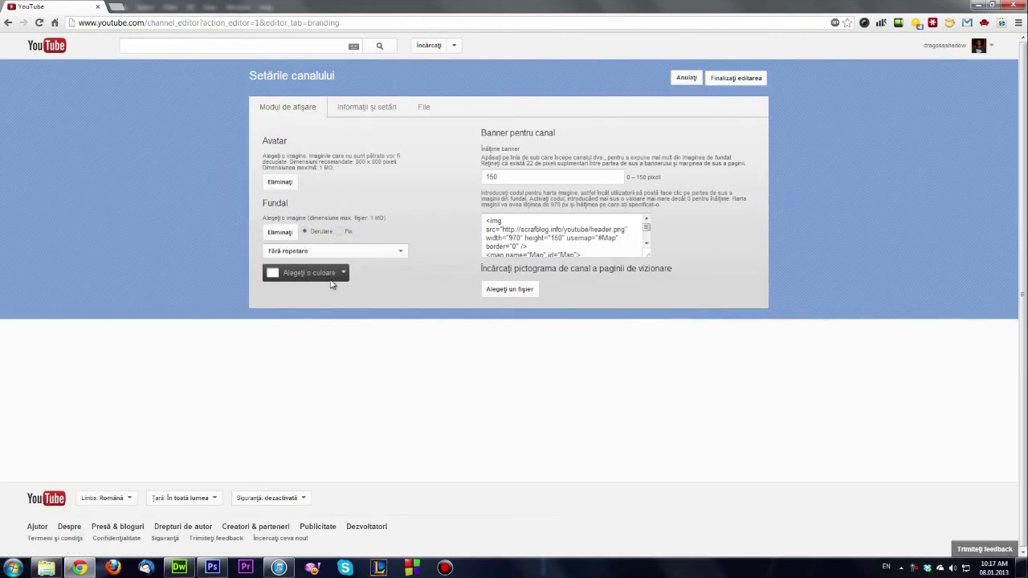
# - Open the background colour choices and check the Background Color layer in Photoshop
pyautogui.click(325, 278)
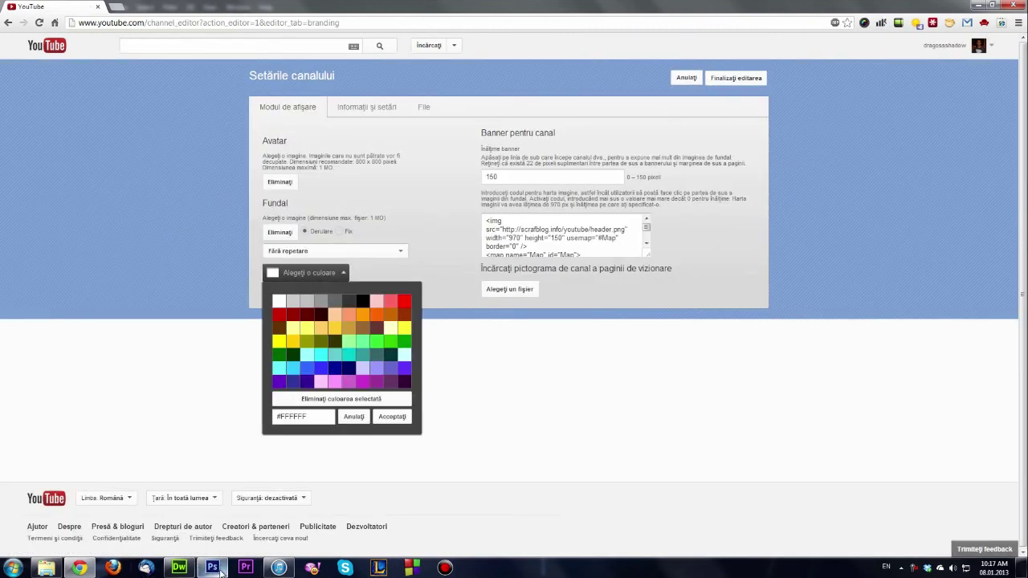
pyautogui.click(212, 568)
pyautogui.scroll(-2, 967, 450)
pyautogui.scroll(-2, 967, 458)
pyautogui.scroll(-1, 968, 458)
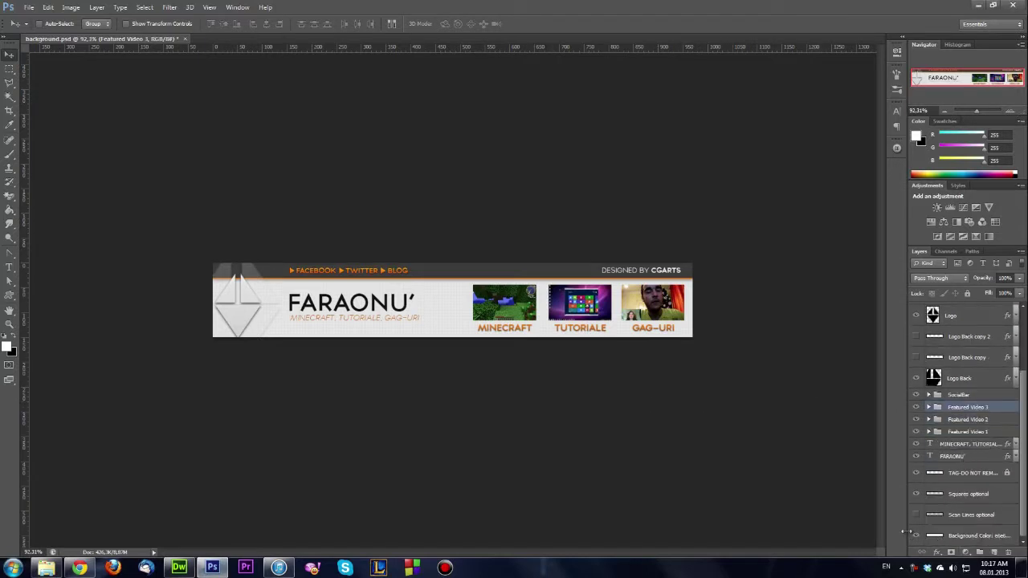
pyautogui.moveTo(904, 532); pyautogui.dragTo(795, 537)
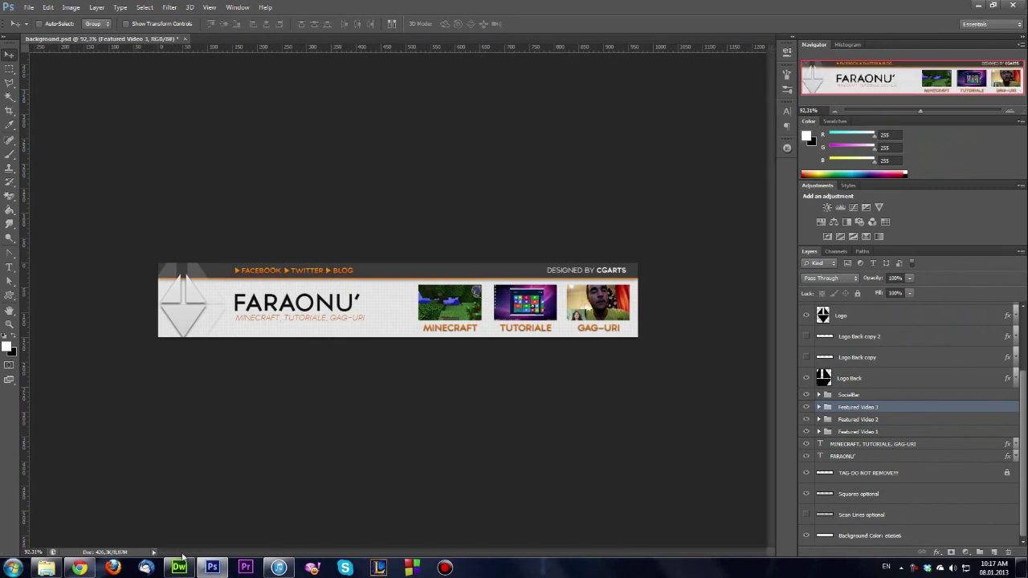
# - Enter e6e6 as the hex background colour, accept it, and finish editing
pyautogui.click(80, 567)
pyautogui.moveTo(309, 416); pyautogui.dragTo(290, 417)
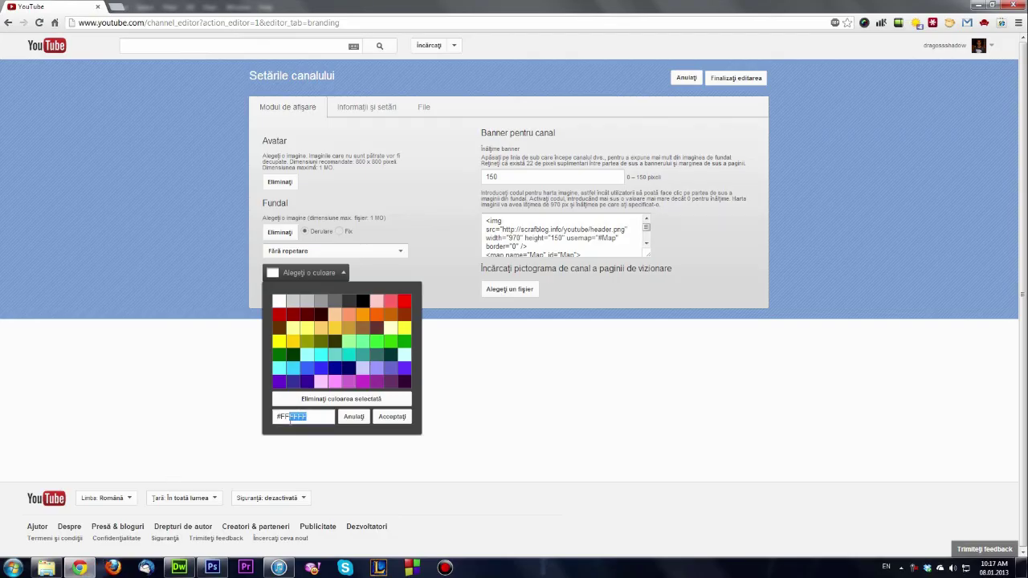
pyautogui.write('e6e6e6')
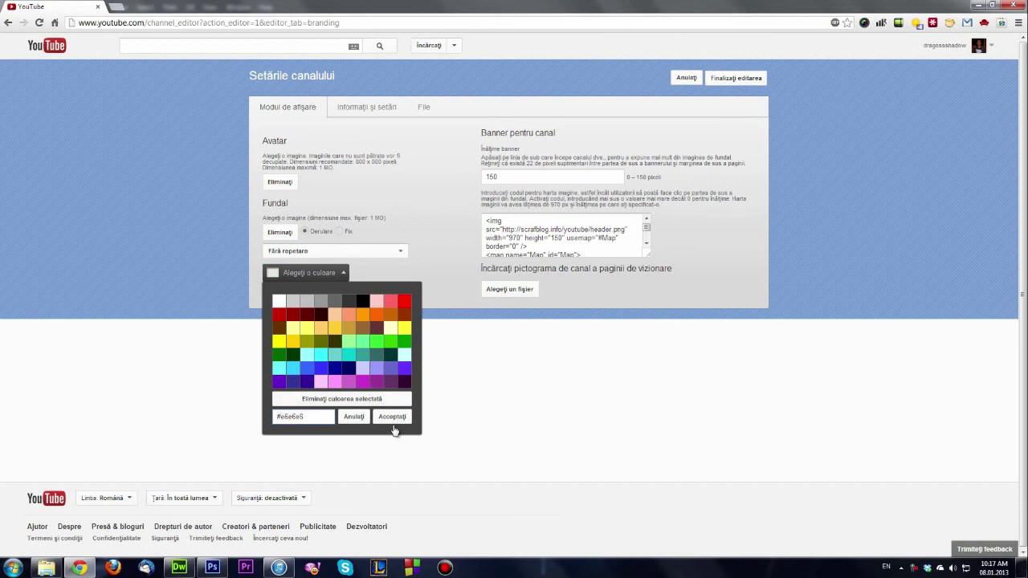
pyautogui.click(392, 415)
pyautogui.click(730, 80)
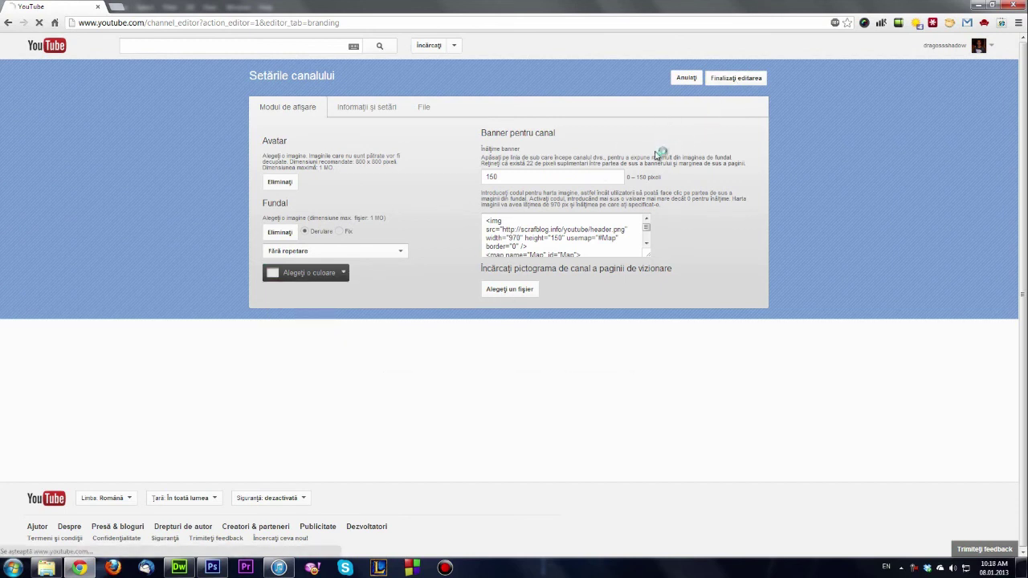
pyautogui.scroll(-3, 197, 286)
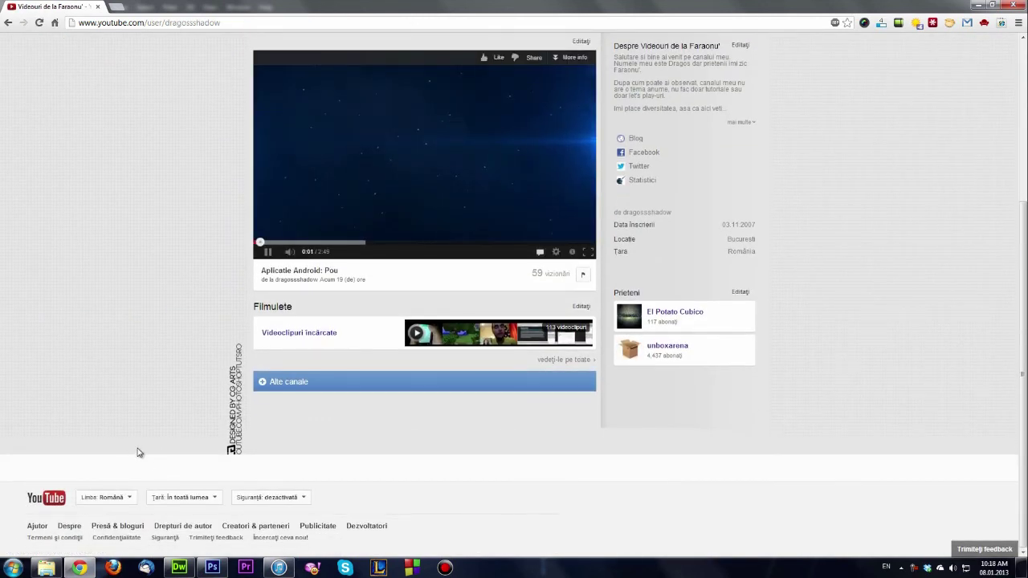
# - Switch the channel layout to Blogger and save the channel settings
pyautogui.scroll(1, 201, 356)
pyautogui.scroll(1, 201, 356)
pyautogui.scroll(-2, 186, 365)
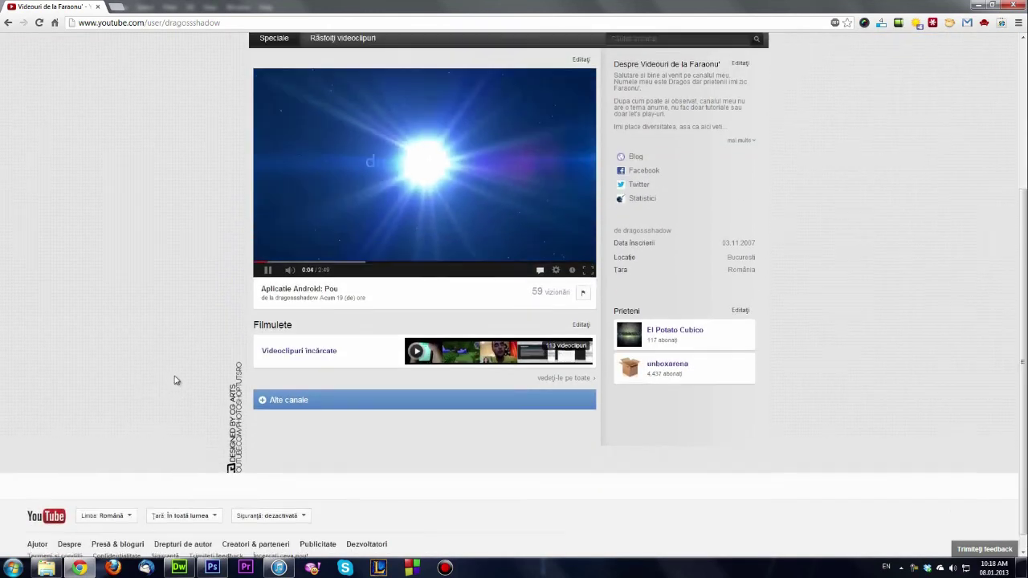
pyautogui.scroll(2, 177, 380)
pyautogui.click(330, 232)
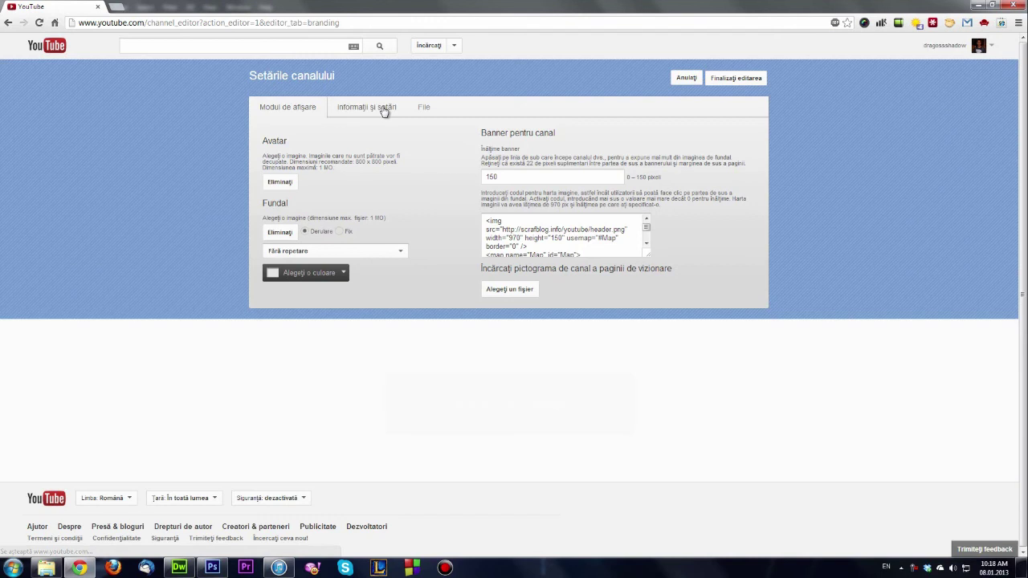
pyautogui.click(430, 109)
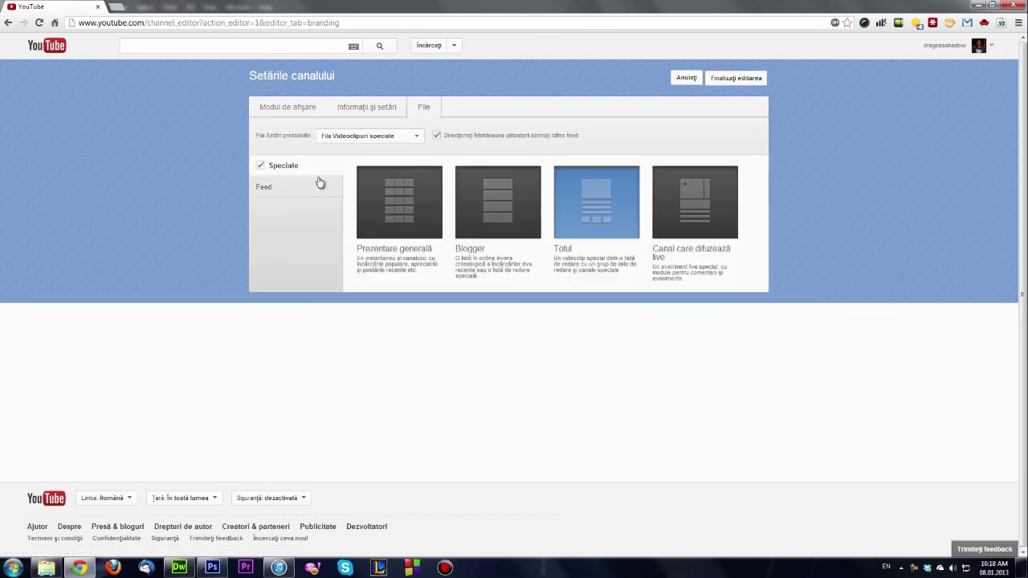
pyautogui.click(513, 215)
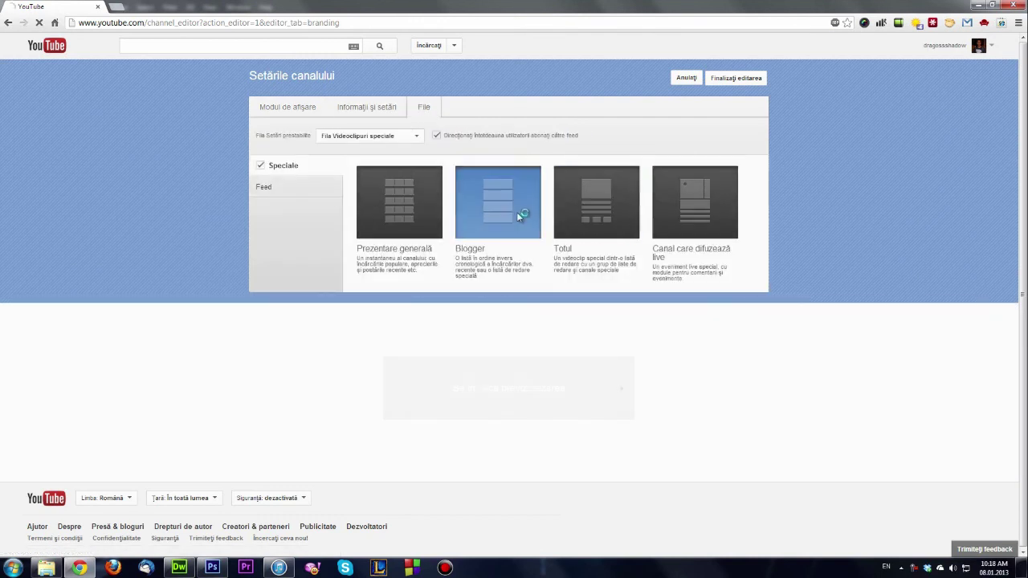
pyautogui.click(741, 80)
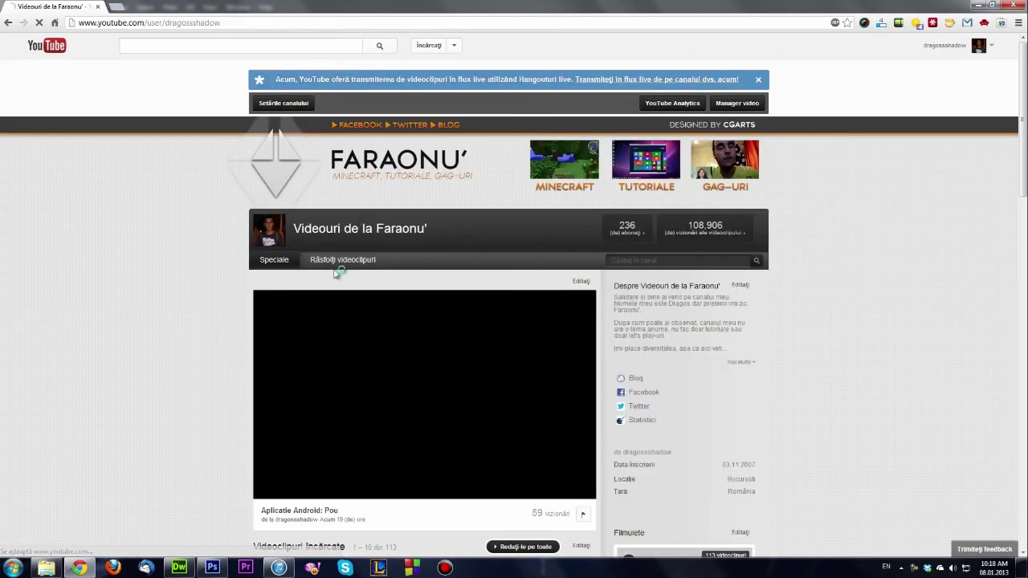
# - Pause the featured video and scroll through the Blogger-style list of 113 uploads
pyautogui.scroll(-1, 341, 204)
pyautogui.scroll(-1, 345, 241)
pyautogui.click(349, 289)
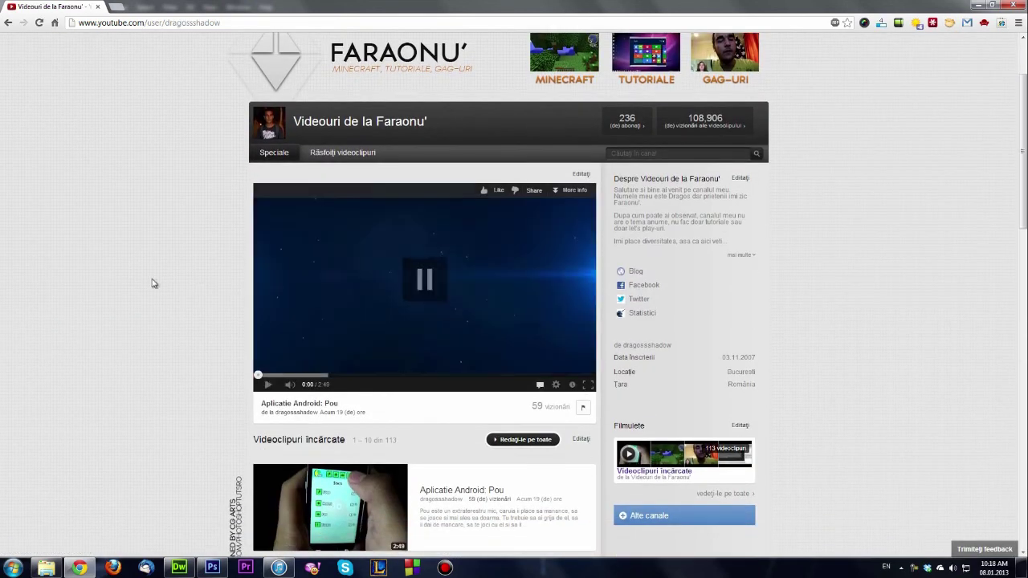
pyautogui.scroll(-4, 153, 282)
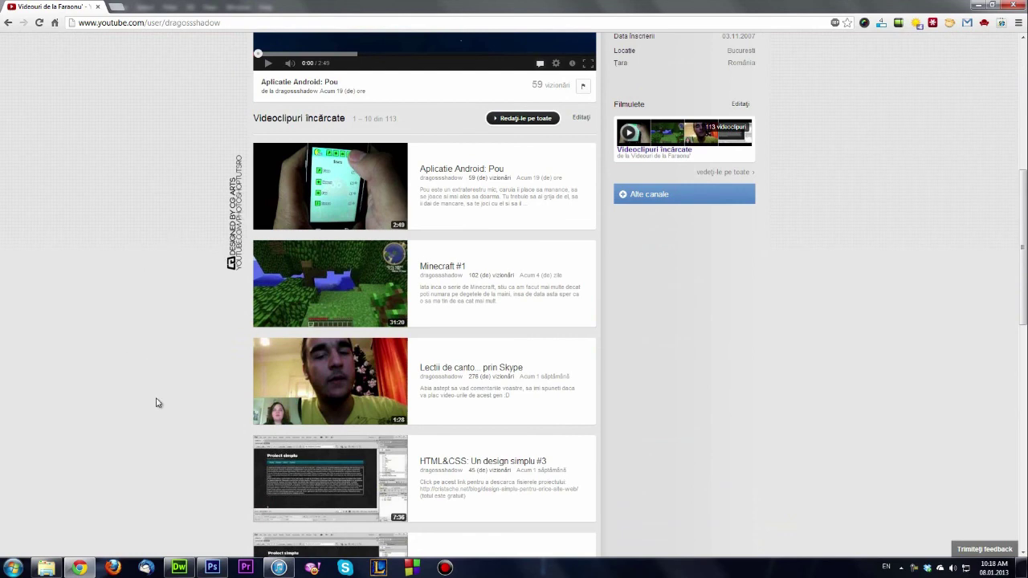
pyautogui.scroll(2, 187, 329)
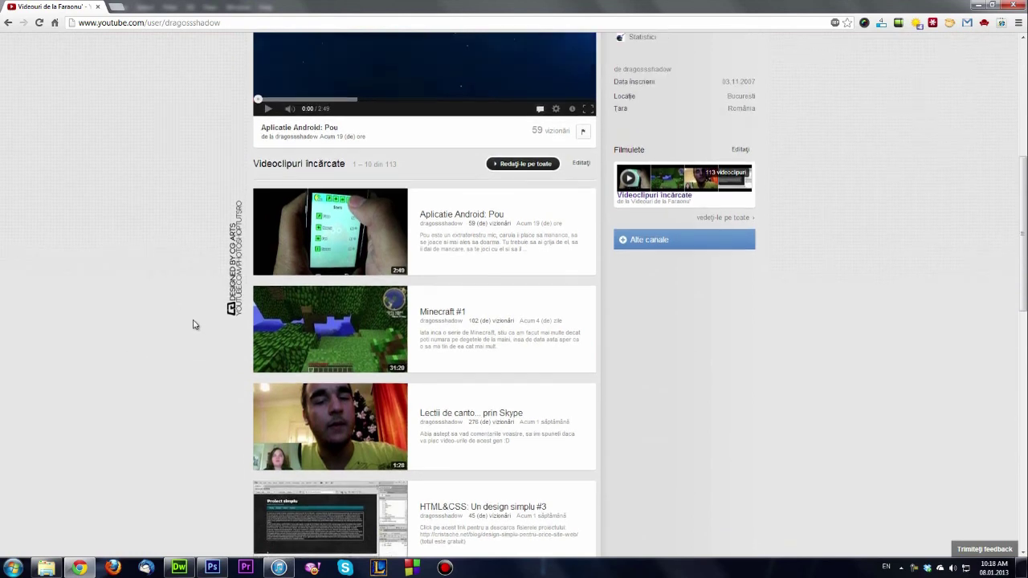
pyautogui.scroll(4, 197, 282)
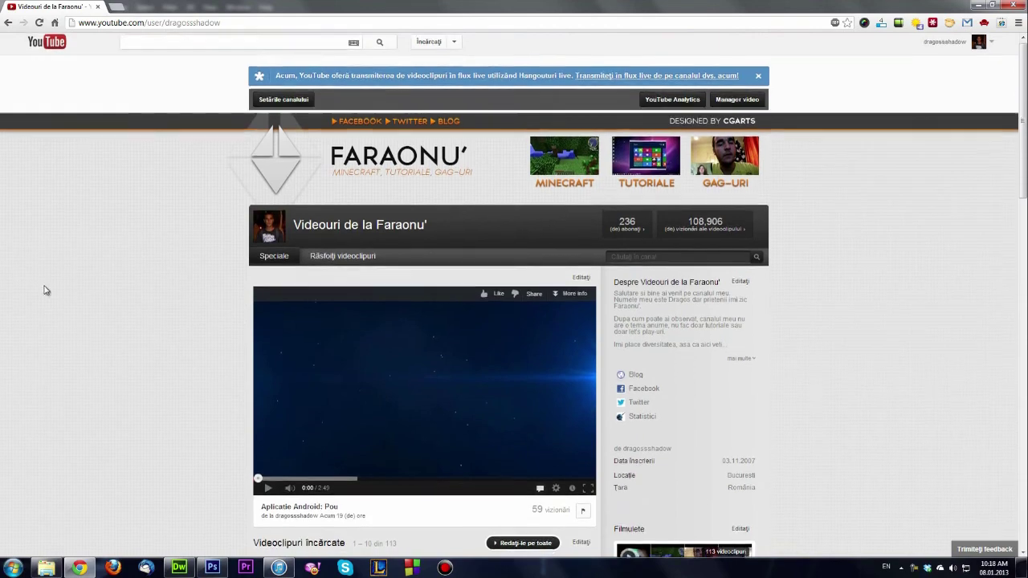
pyautogui.scroll(-1, 43, 289)
pyautogui.scroll(-3, 88, 273)
pyautogui.scroll(3, 16, 241)
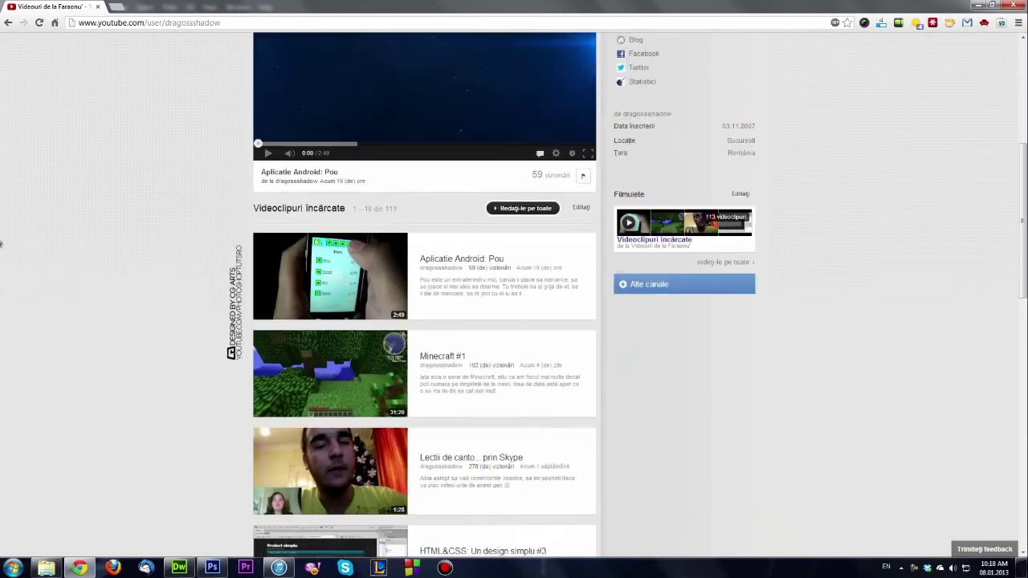
pyautogui.scroll(-3, 35, 317)
pyautogui.scroll(-3, 36, 317)
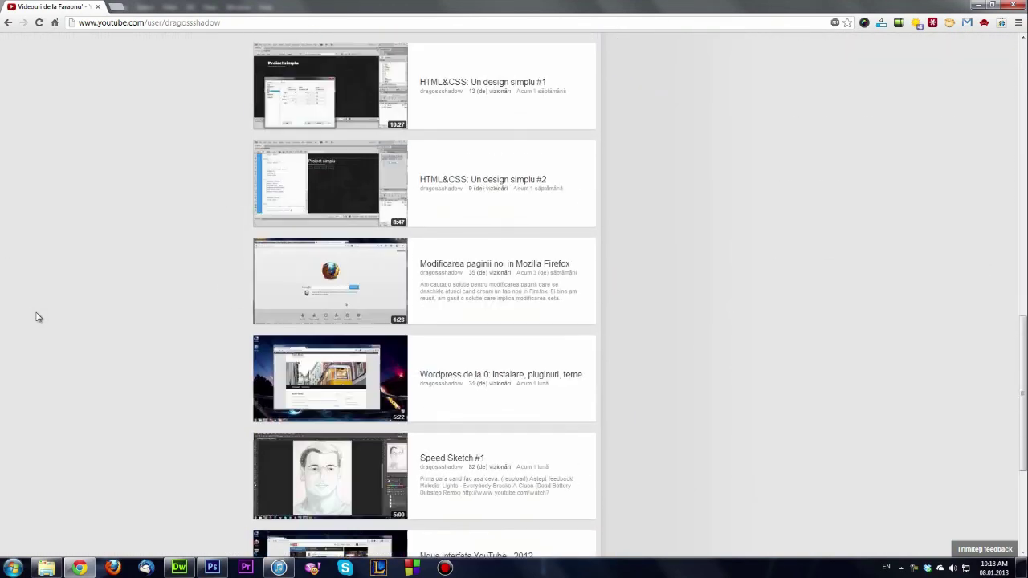
pyautogui.scroll(-1, 36, 318)
pyautogui.scroll(-2, 40, 318)
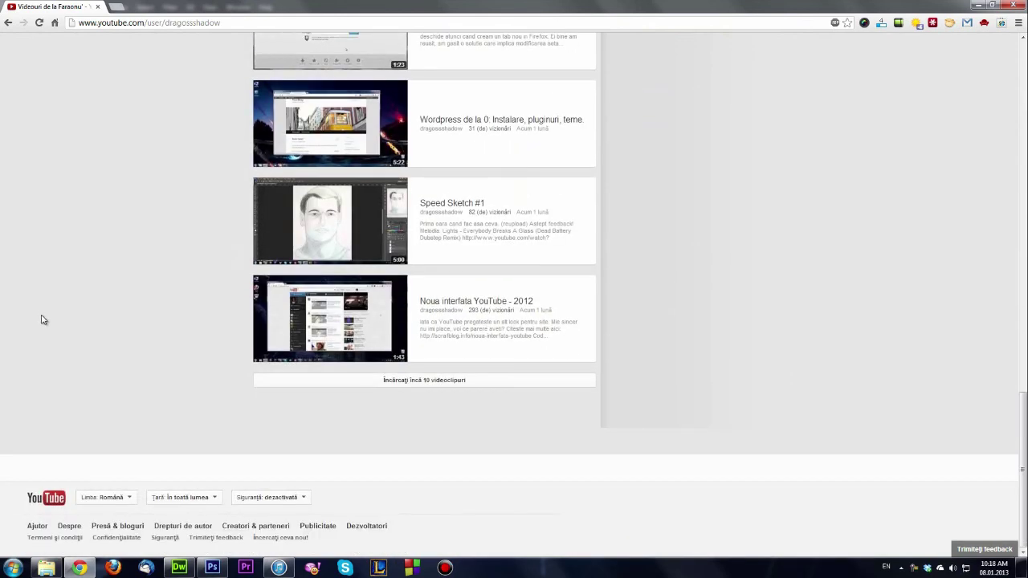
pyautogui.scroll(3, 74, 366)
pyautogui.scroll(4, 124, 162)
pyautogui.scroll(1, 133, 128)
pyautogui.scroll(-3, 24, 313)
pyautogui.scroll(-1, 37, 316)
# - Return to the top and dismiss the blue live-streaming notice above the header
pyautogui.scroll(4, 43, 286)
pyautogui.scroll(3, 40, 285)
pyautogui.scroll(3, 40, 285)
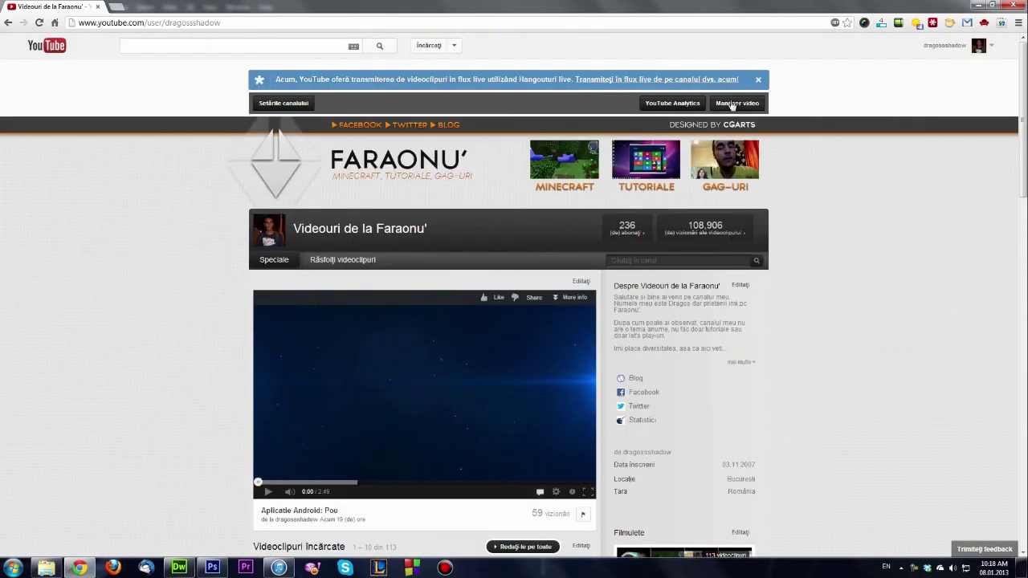
pyautogui.click(757, 83)
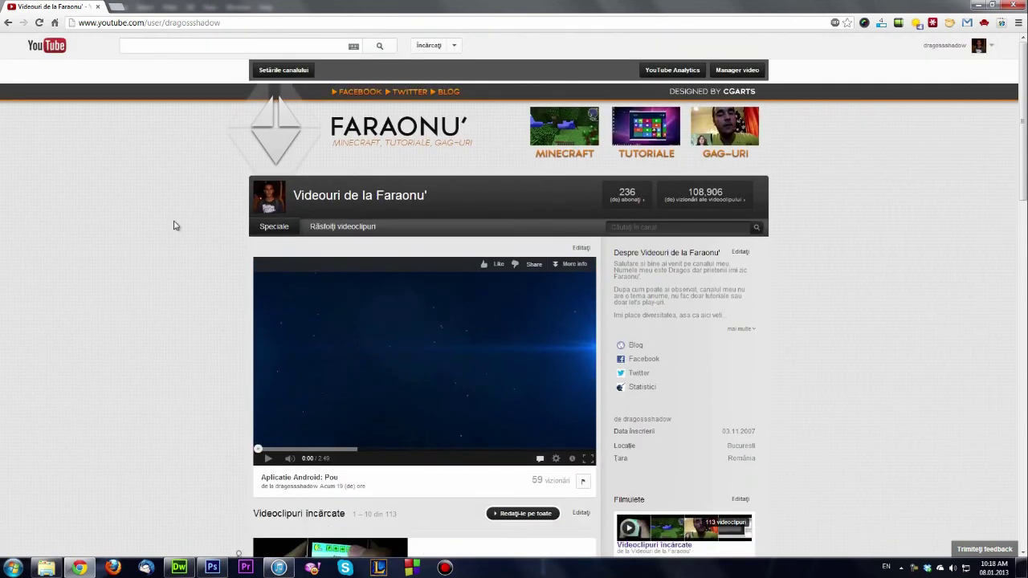